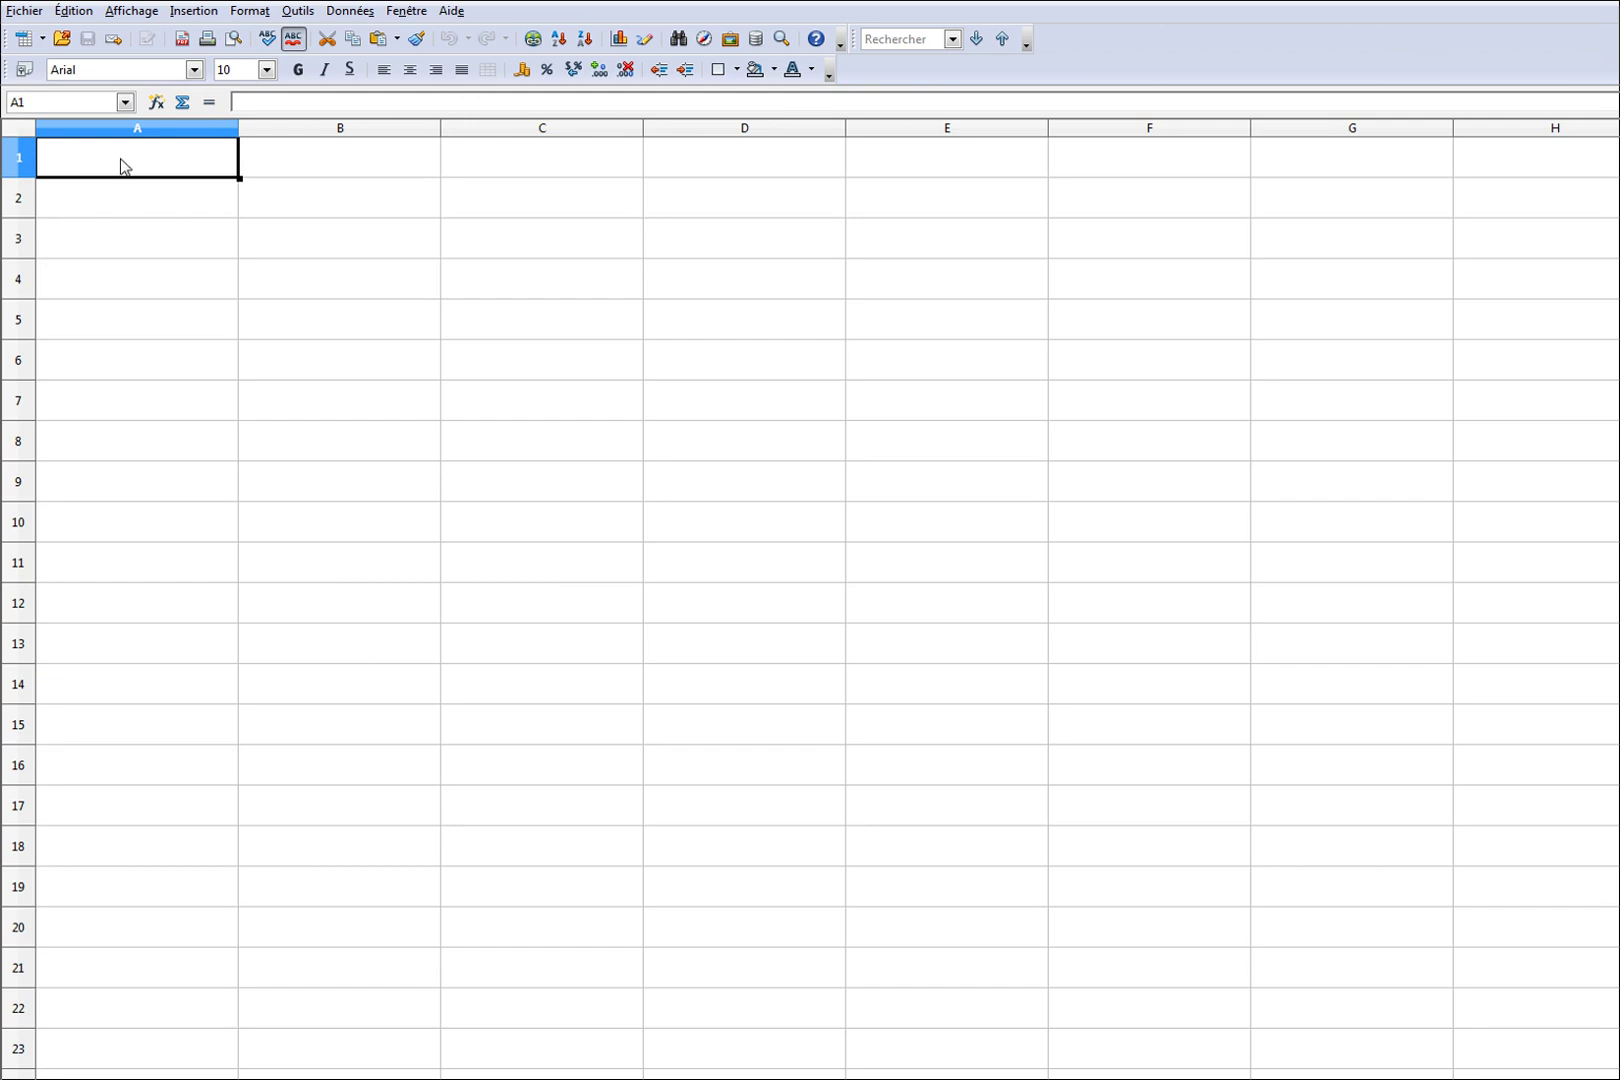
Enter the heading "Animal préféré" in cell A1.
text(A)
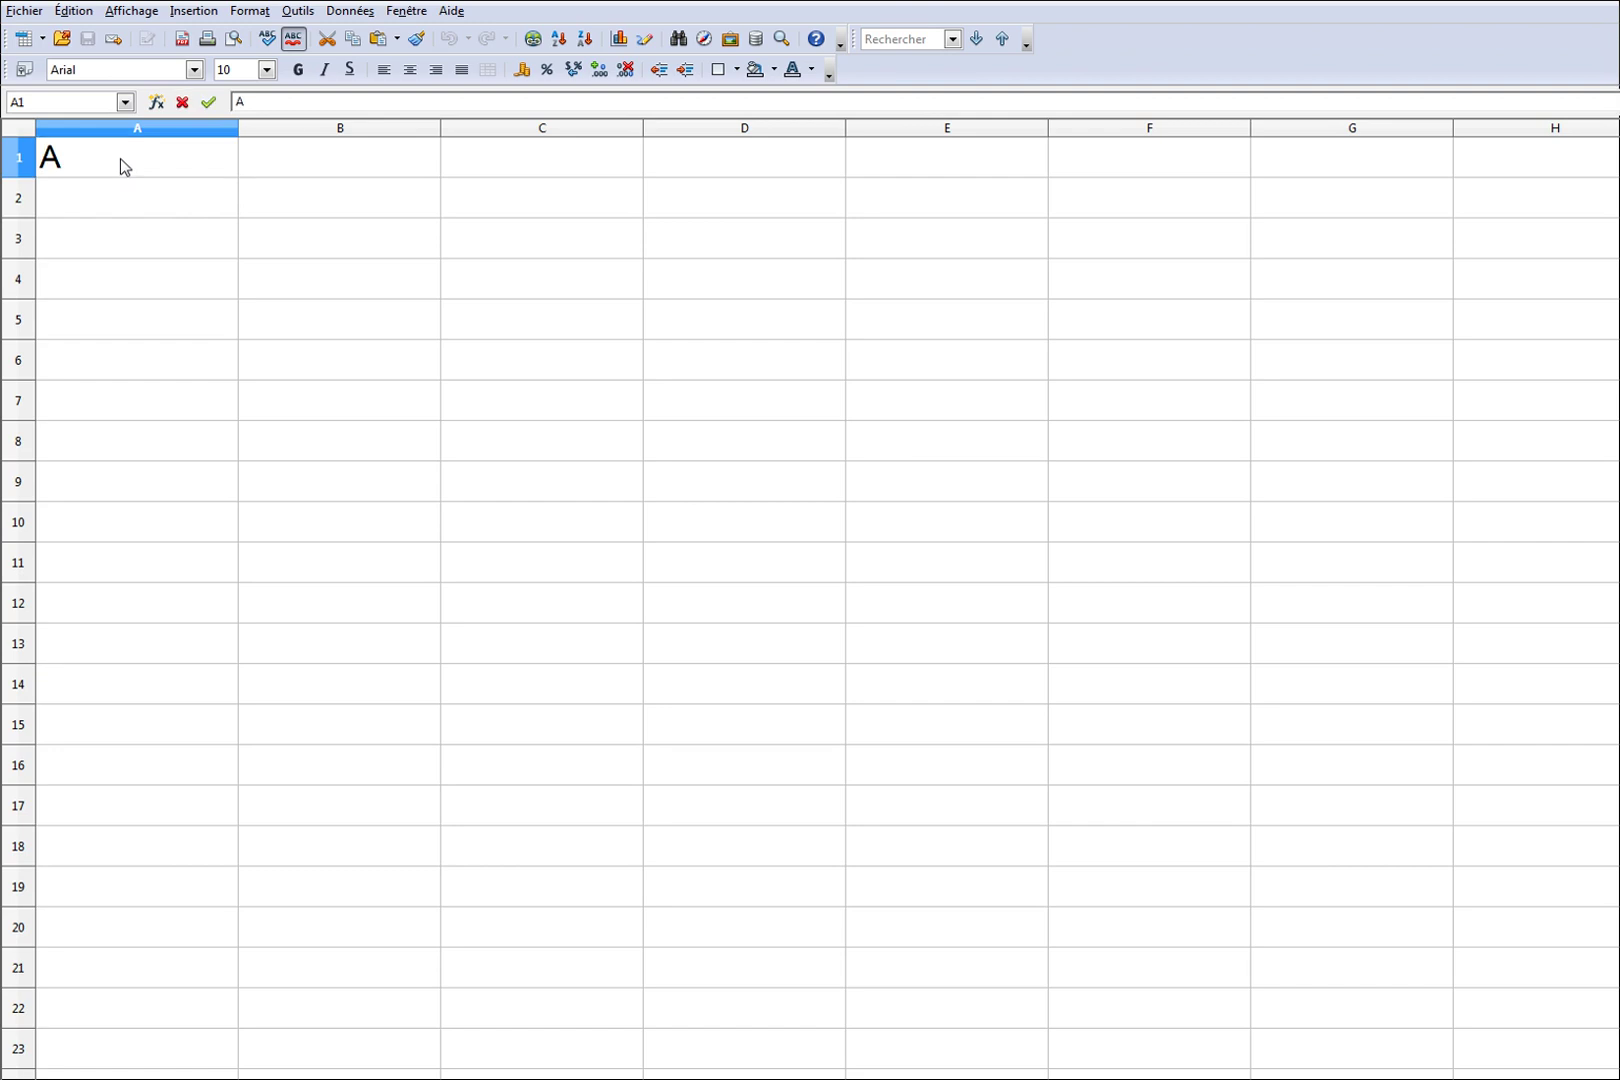
text(nima)
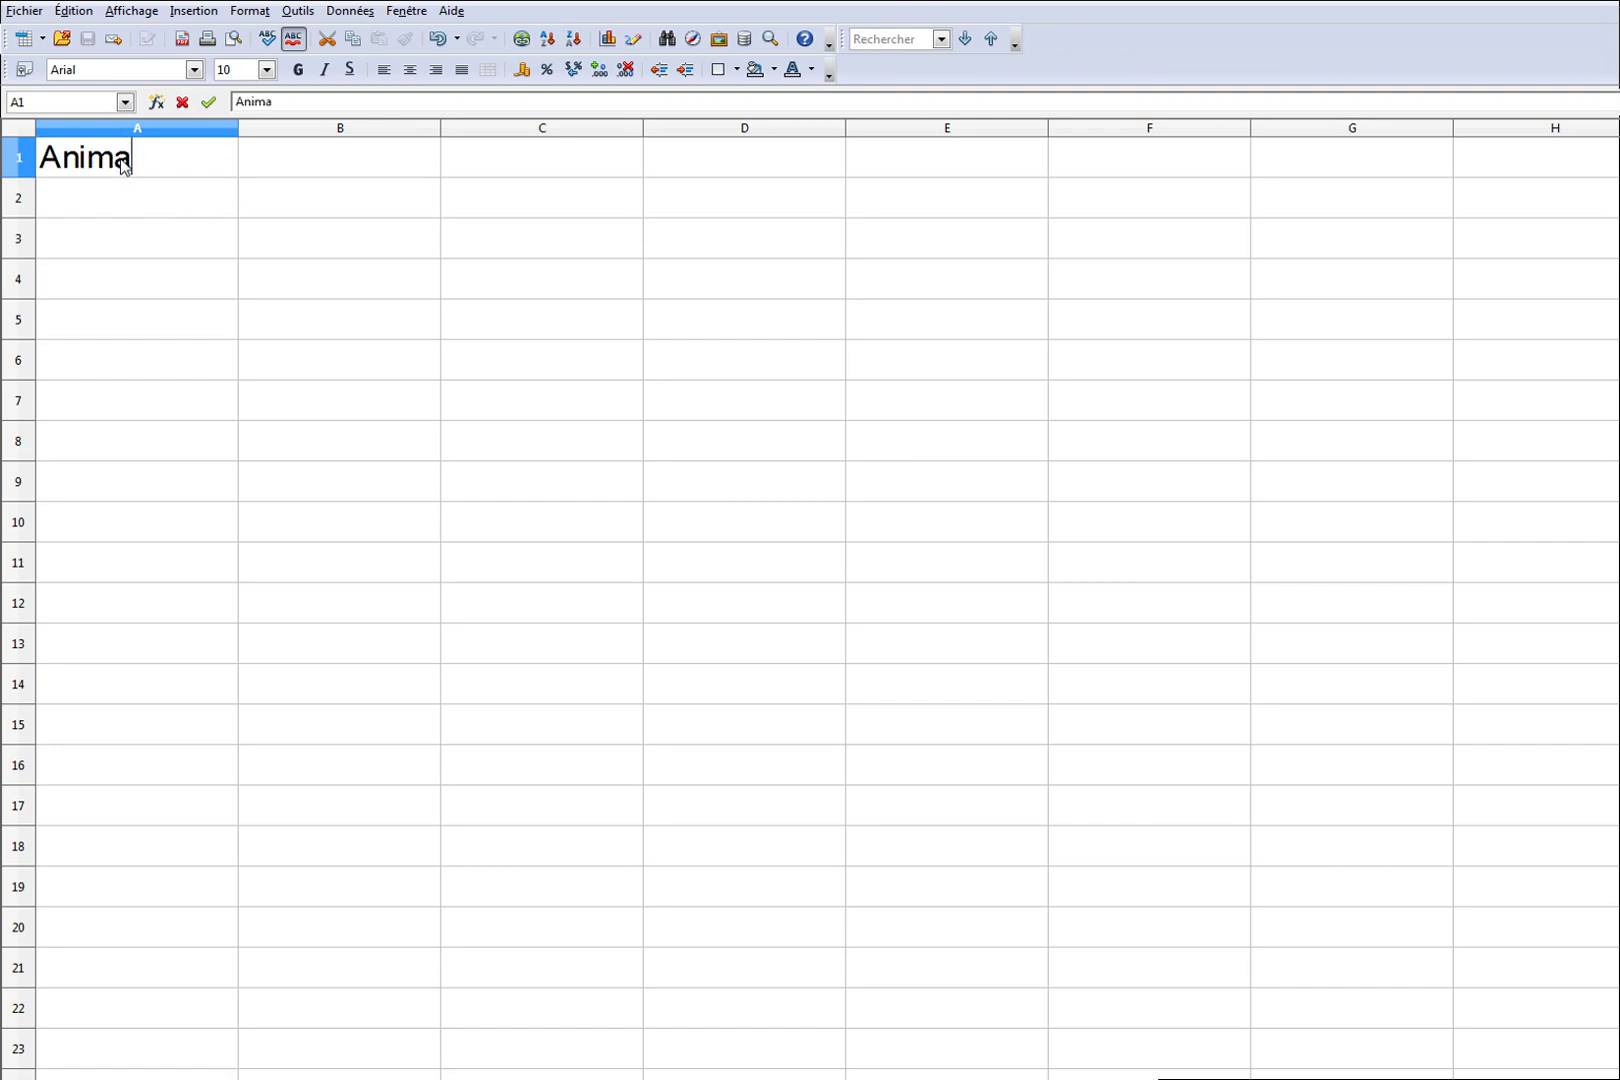
text(l préféré)
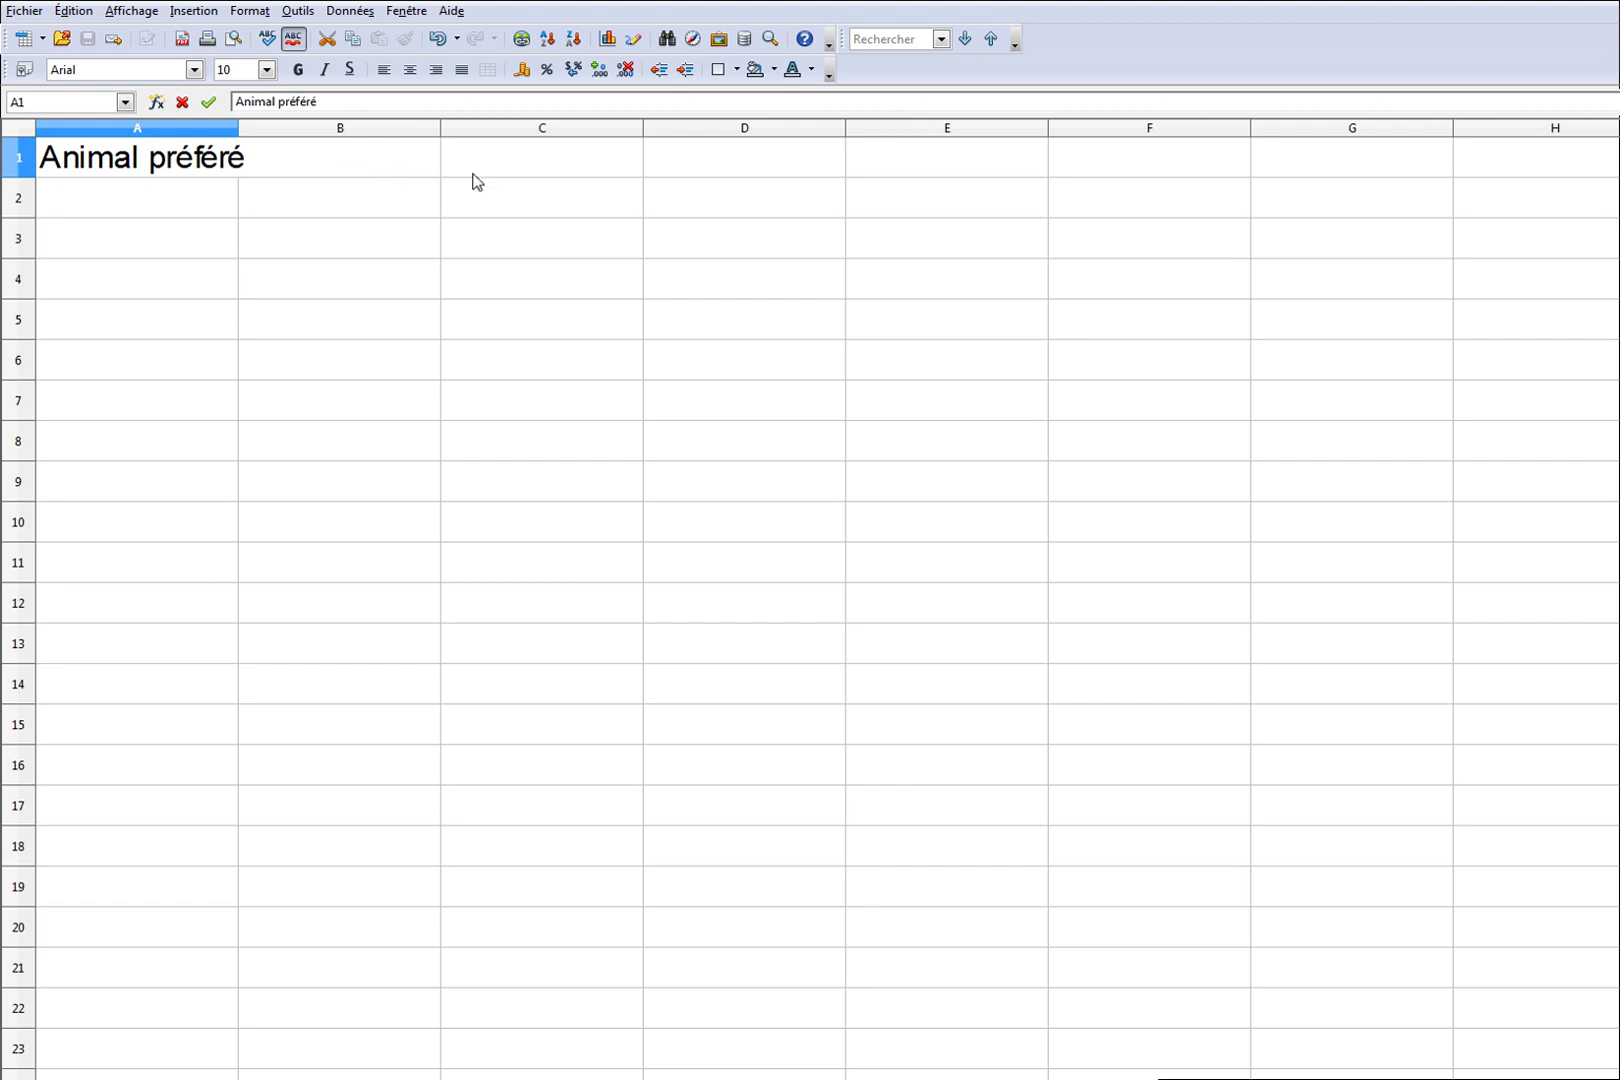
click(235, 209)
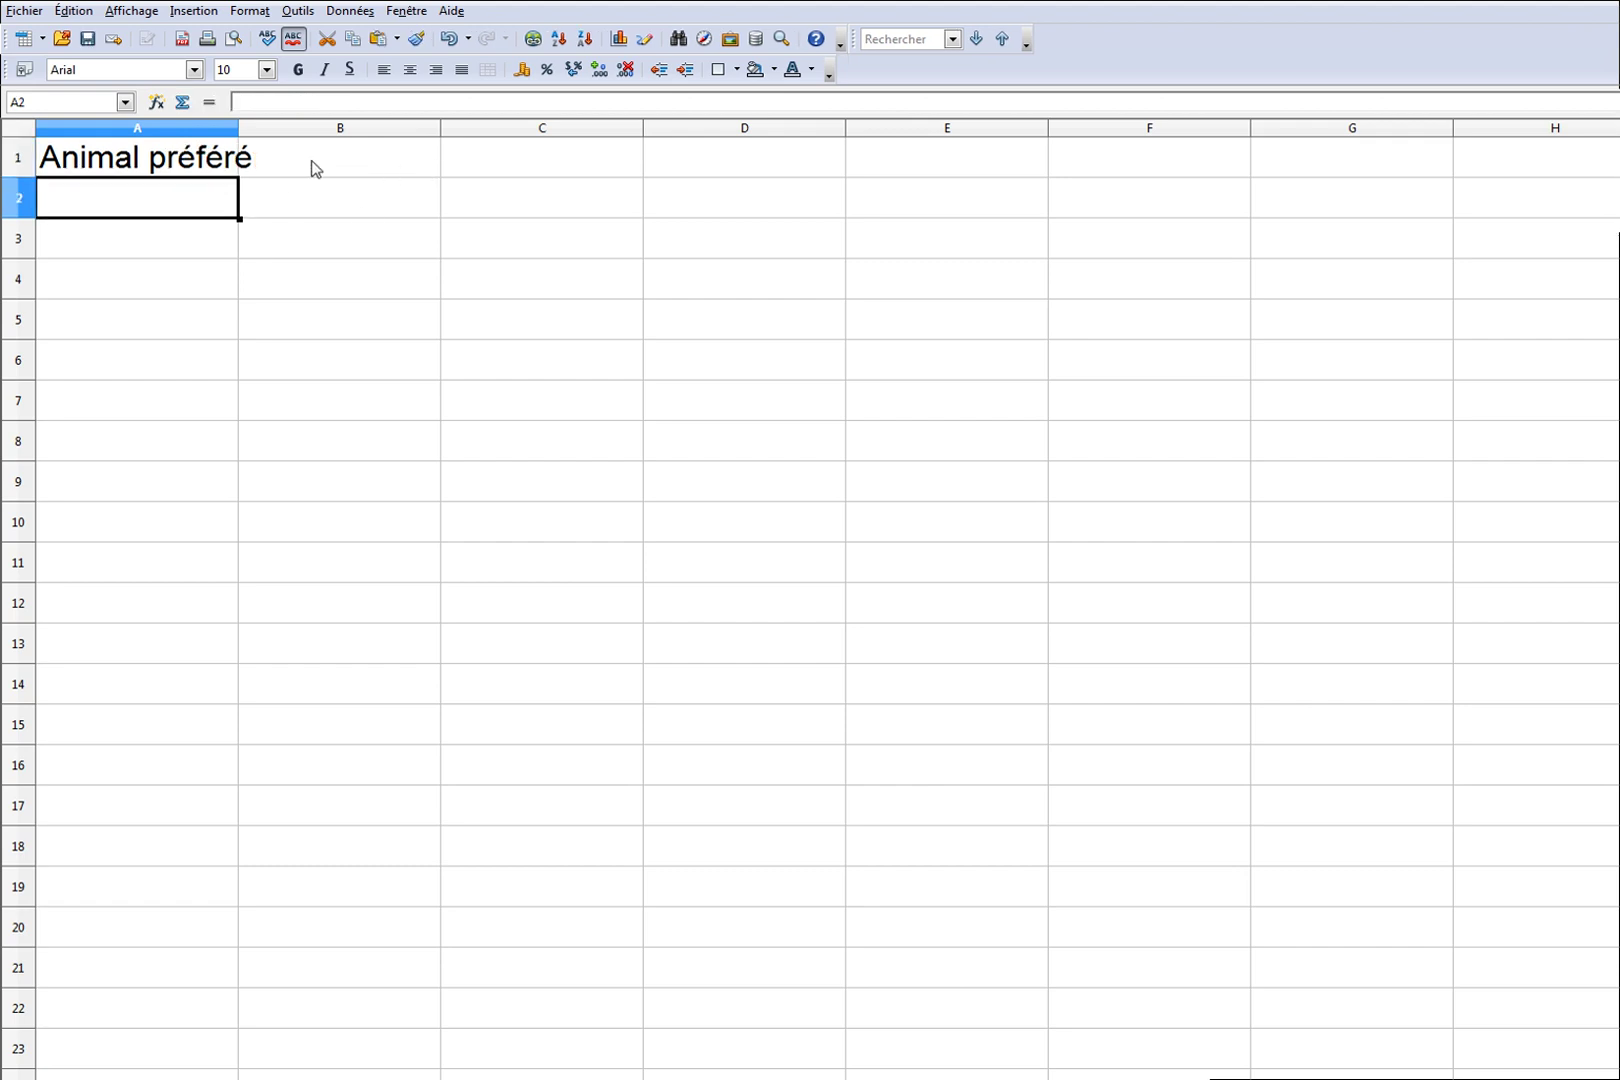
Fill B1 to F1 with the column headings Chien, Lapin, Chat, NAC and Total.
click(311, 166)
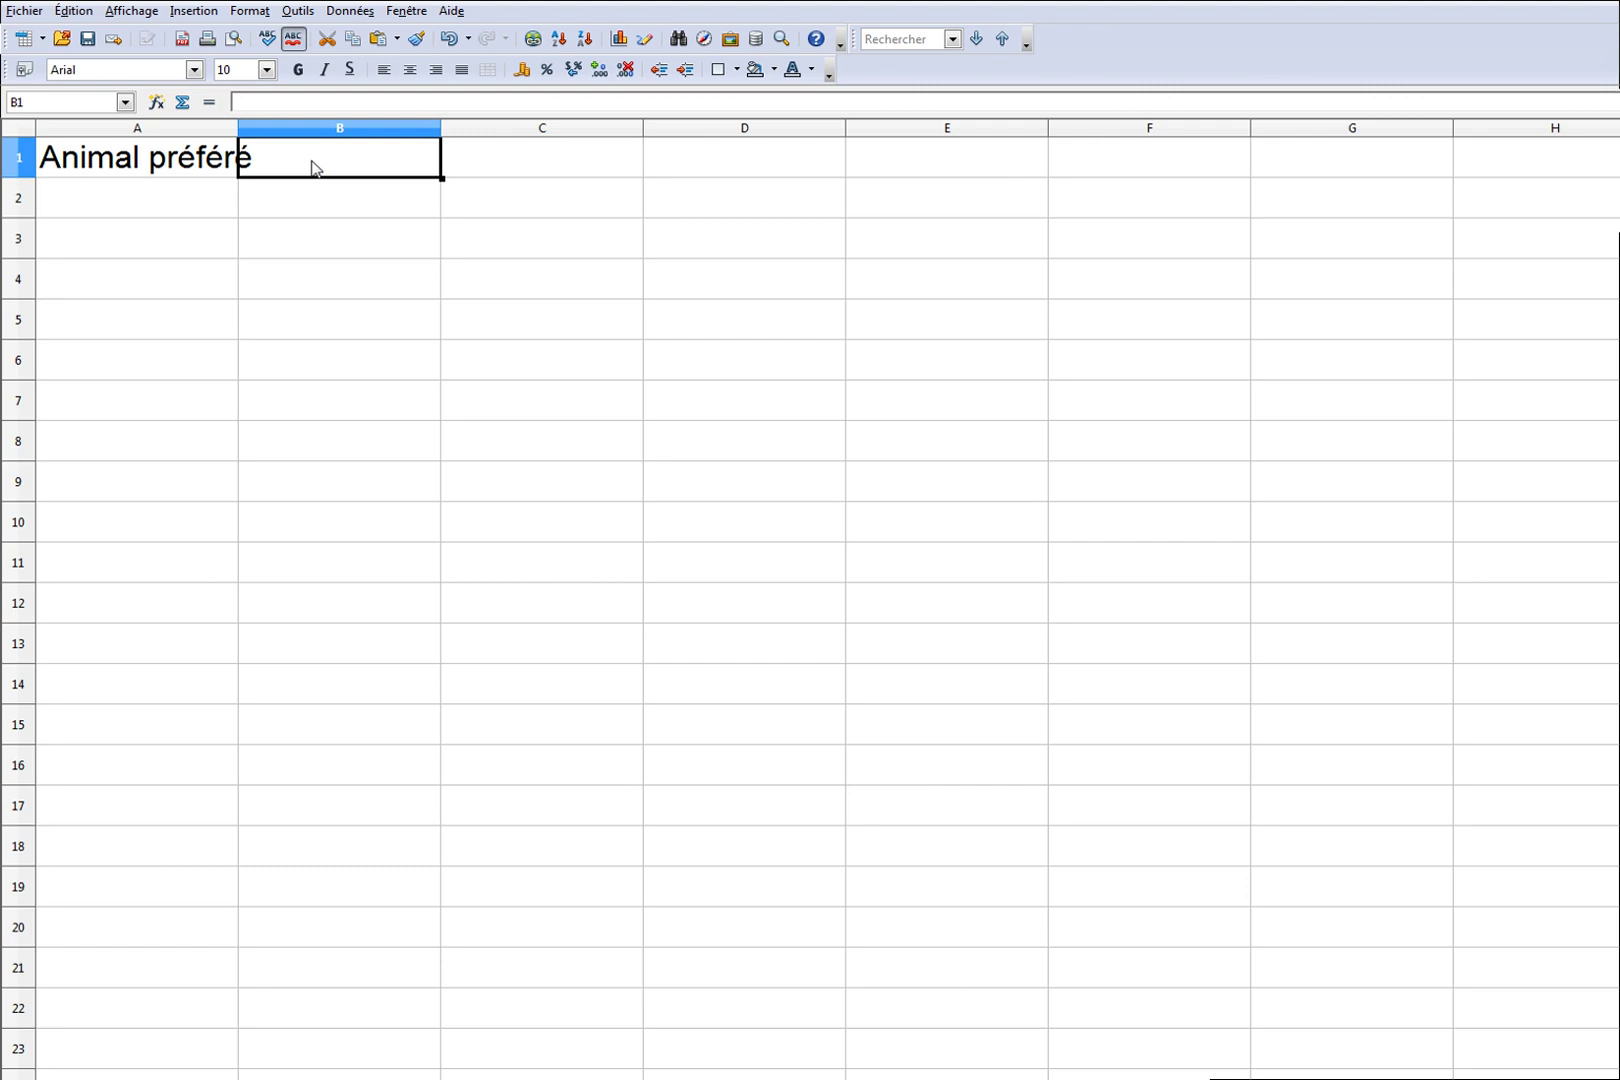
text(Chi)
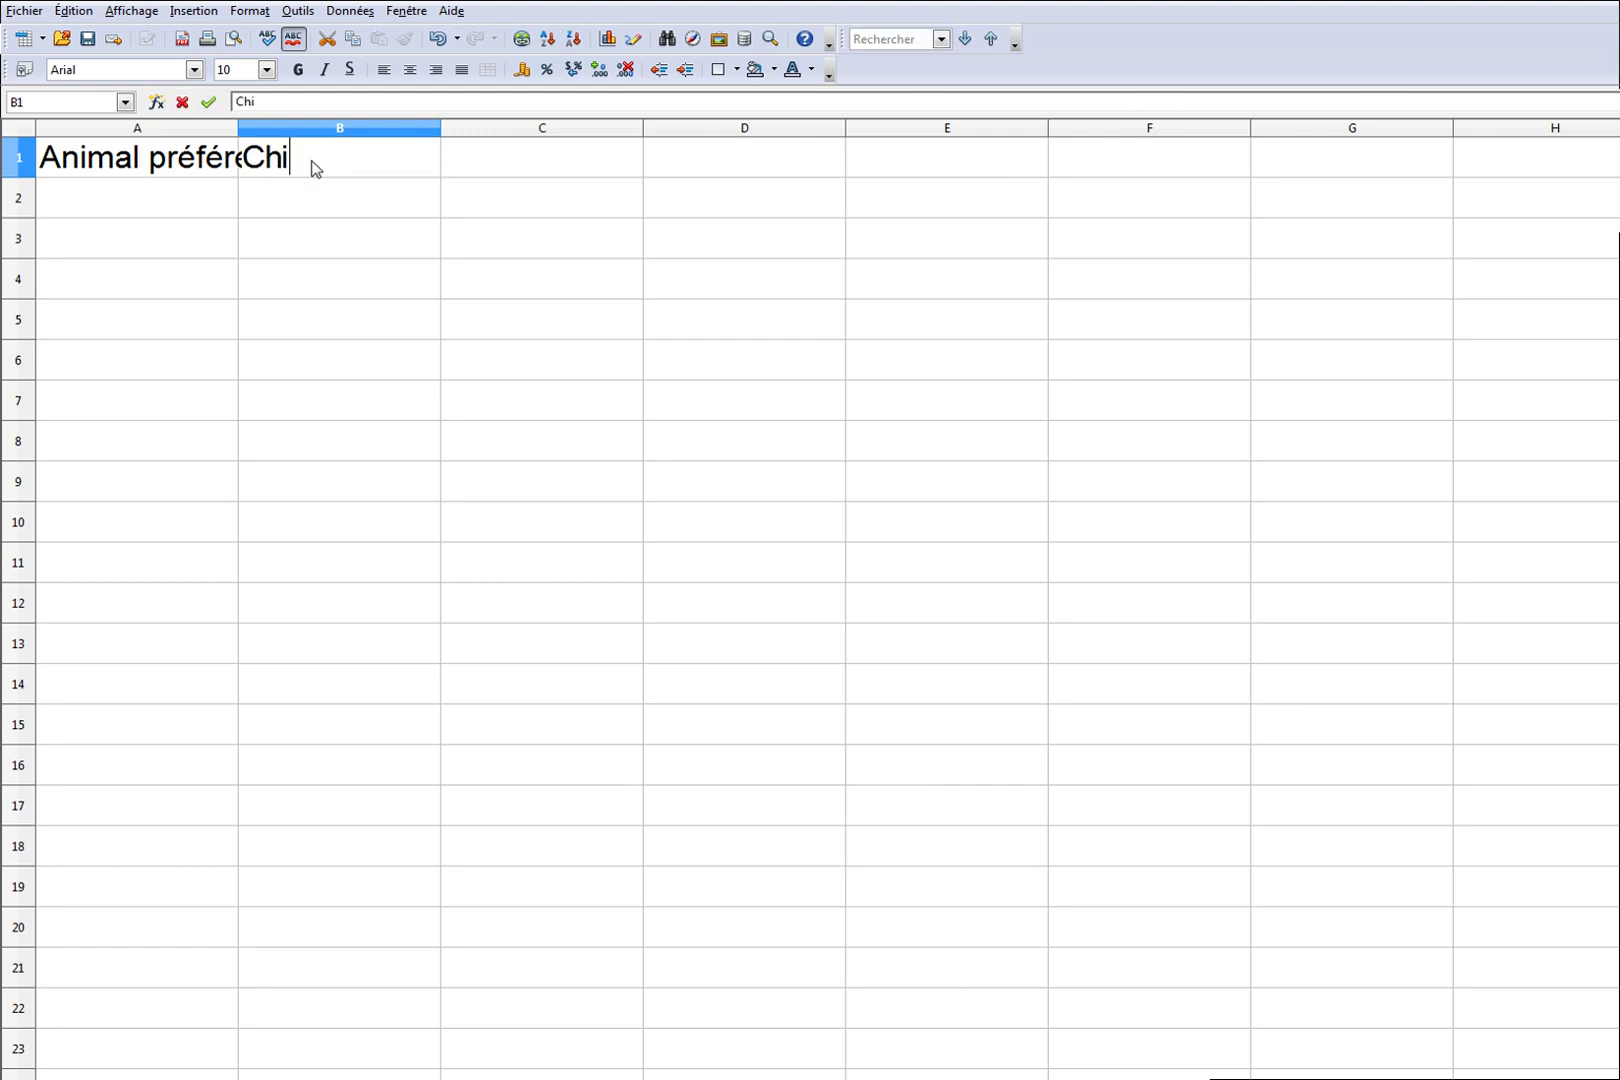
text(en)
key(Tab)
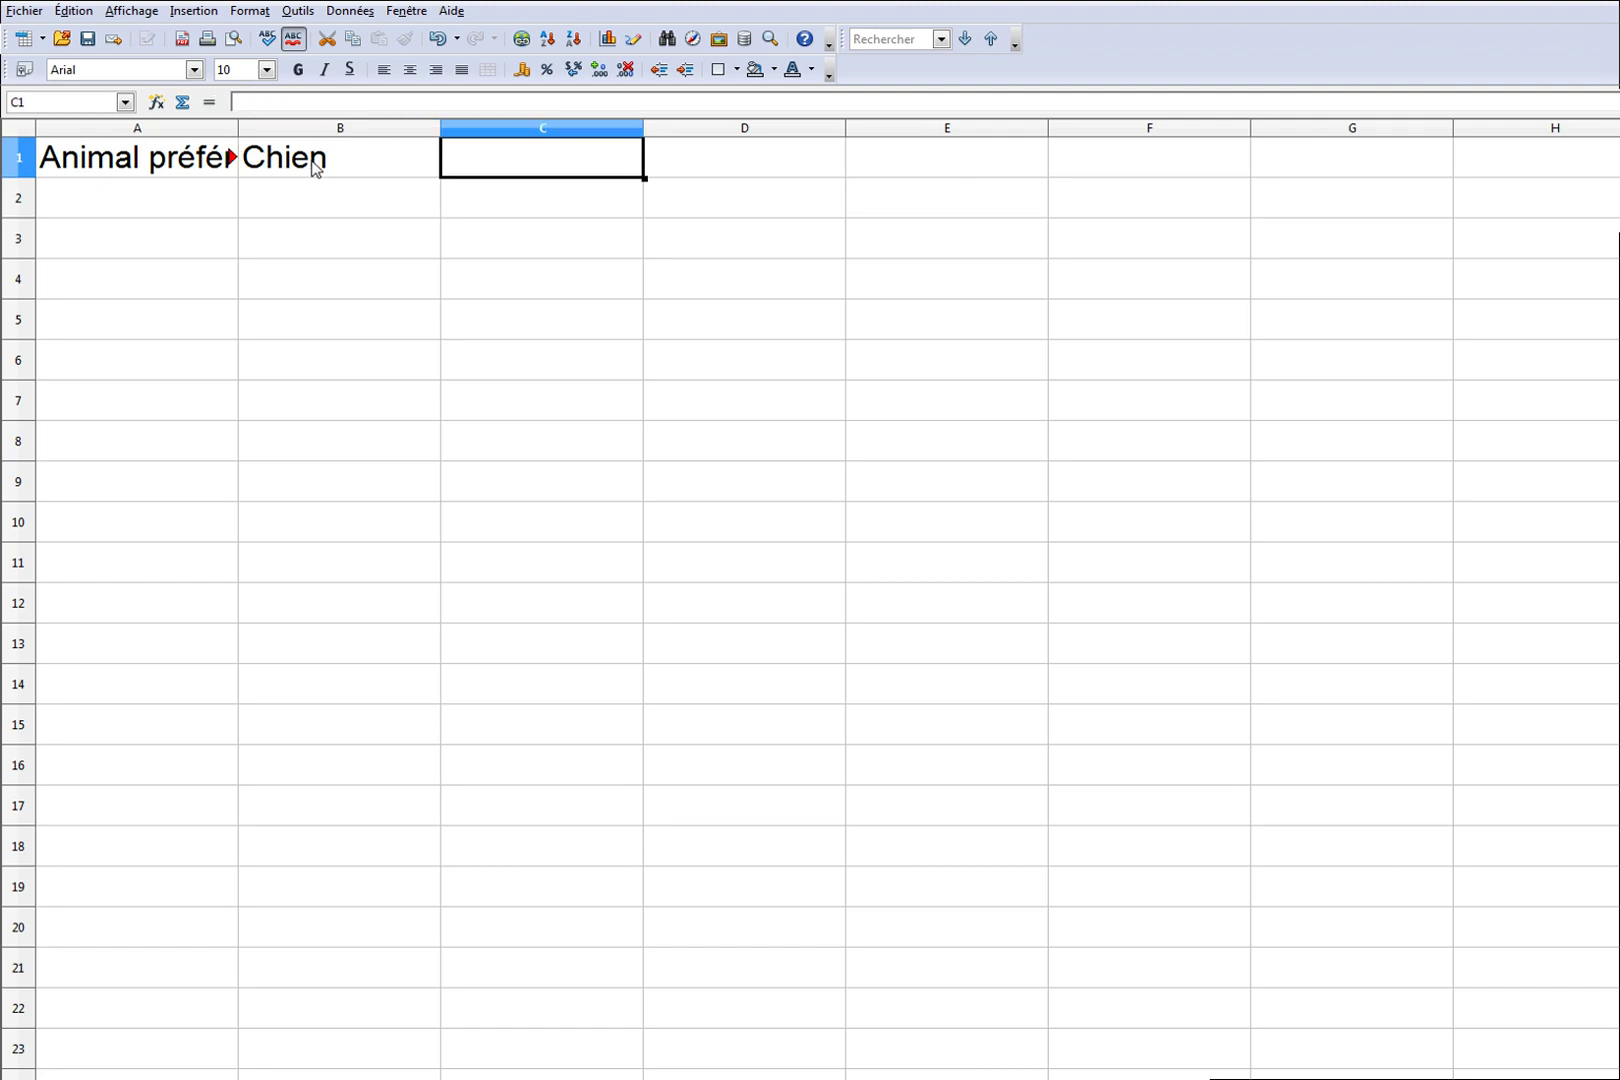
text(L)
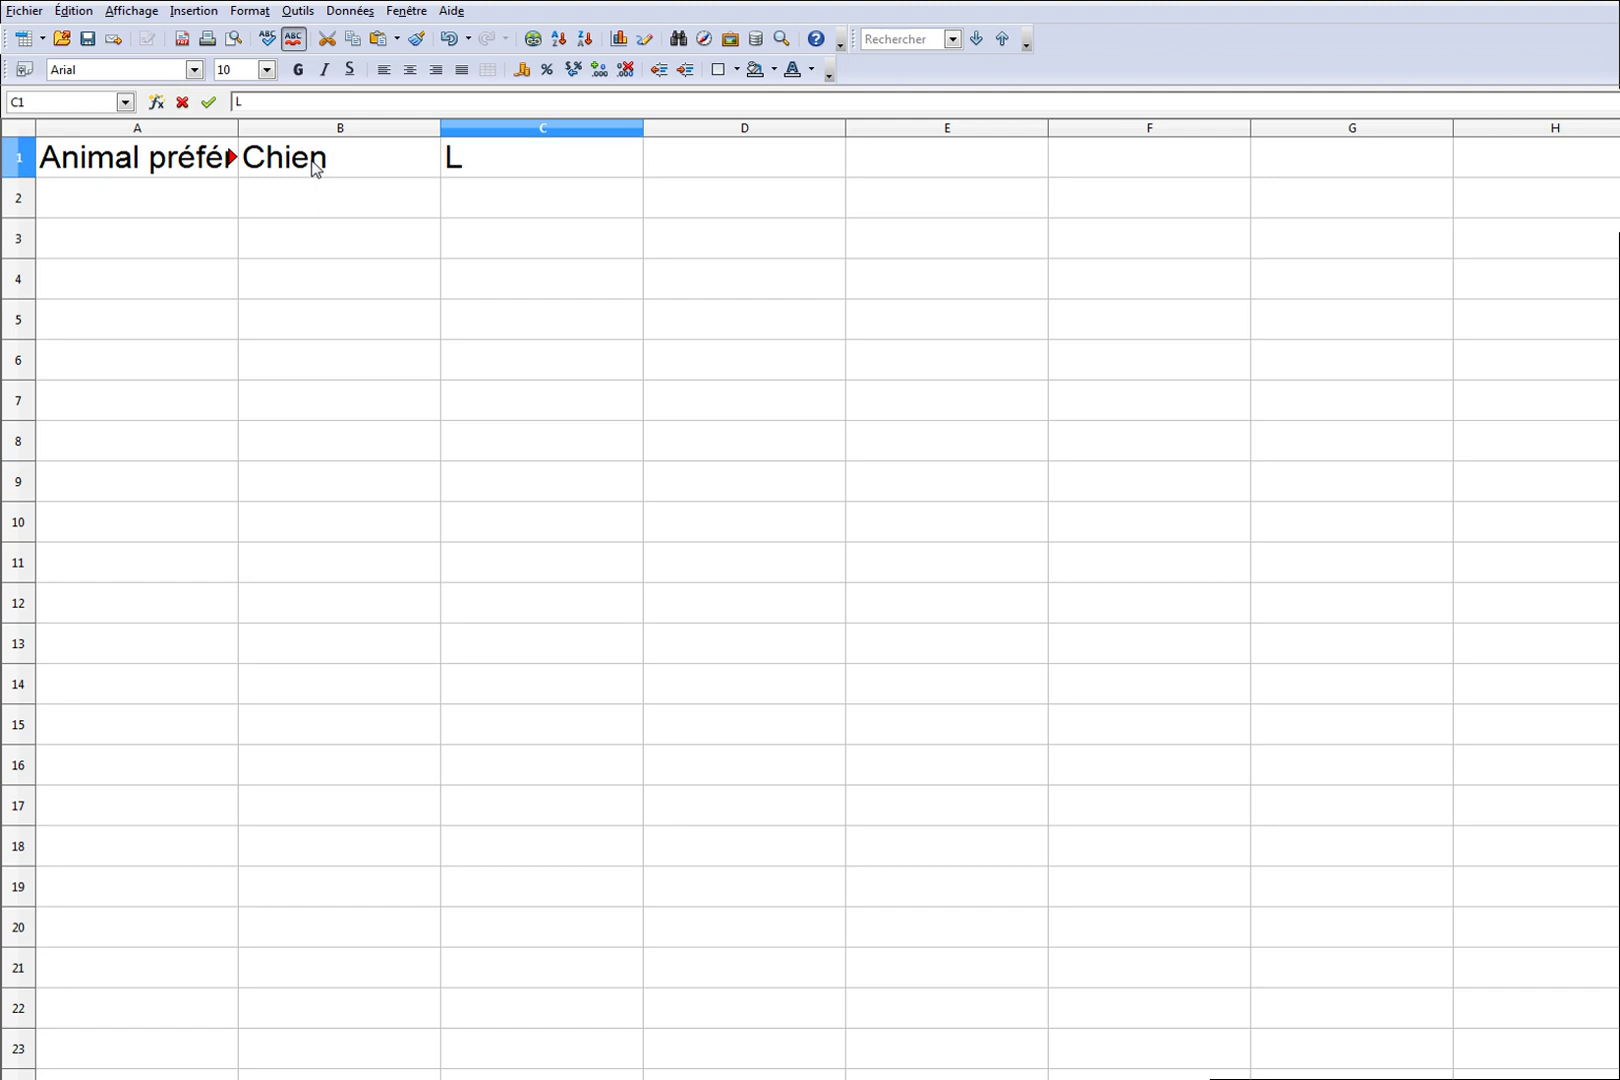
text(apin)
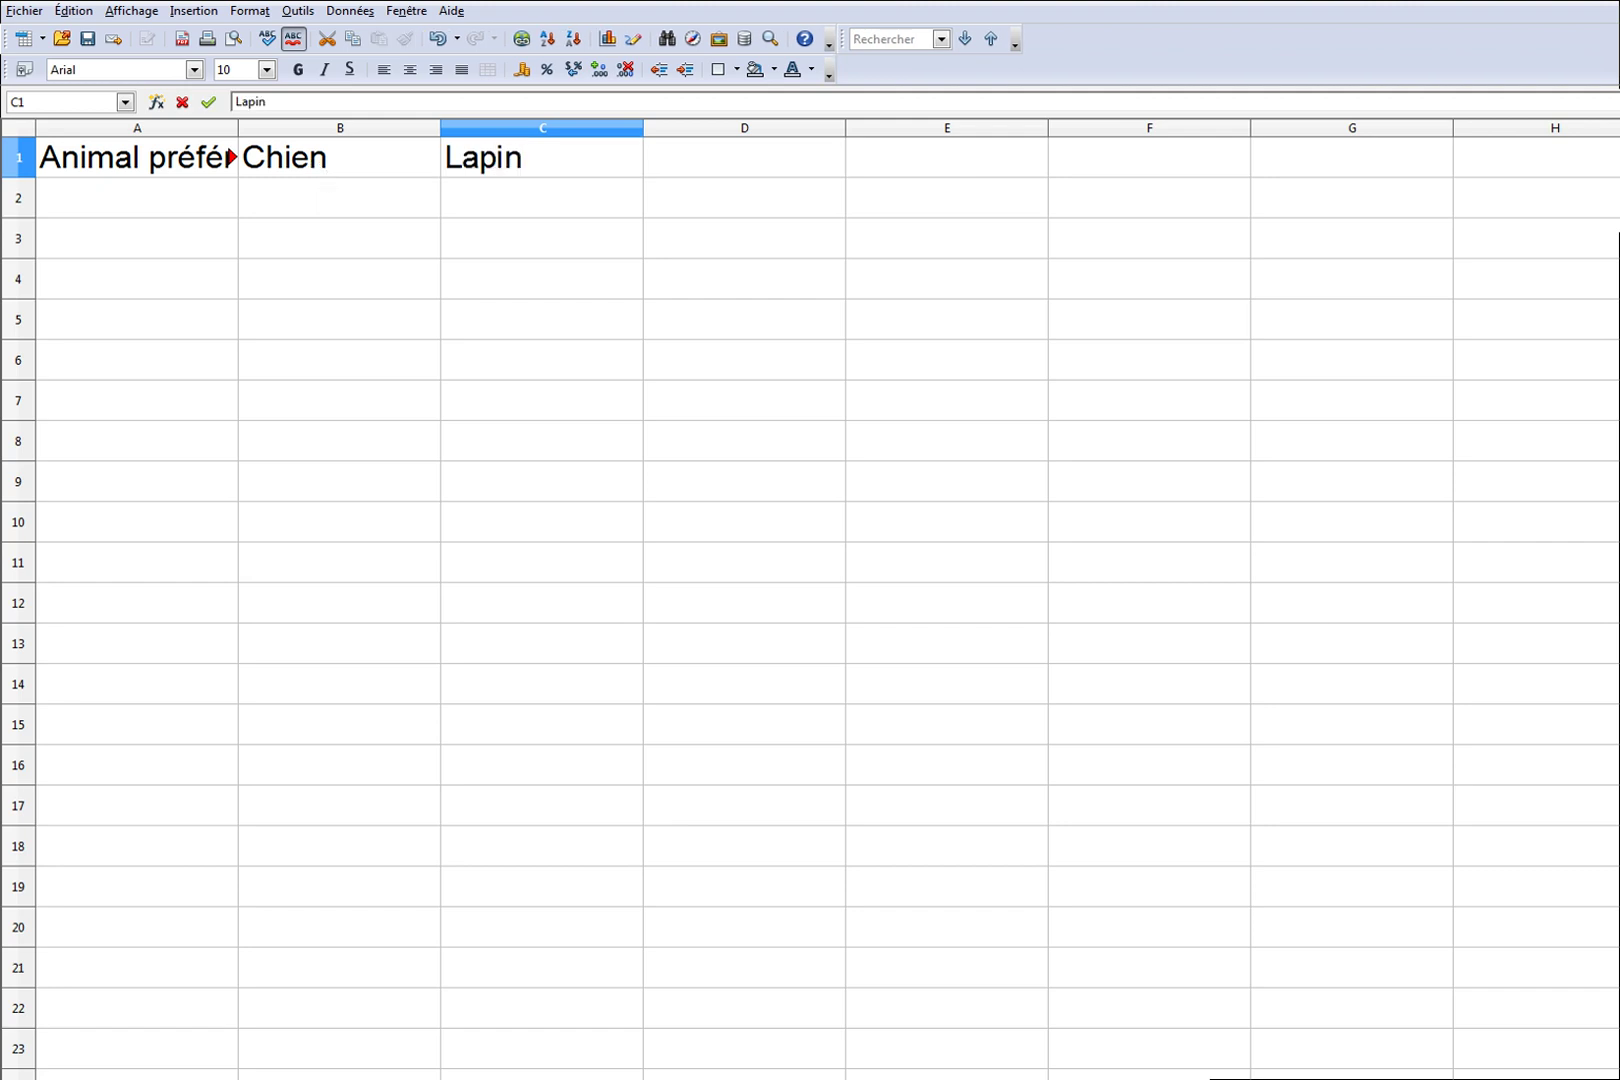
key(Tab)
text(Chat)
key(Tab)
text(NAC)
key(Tab)
text(Total)
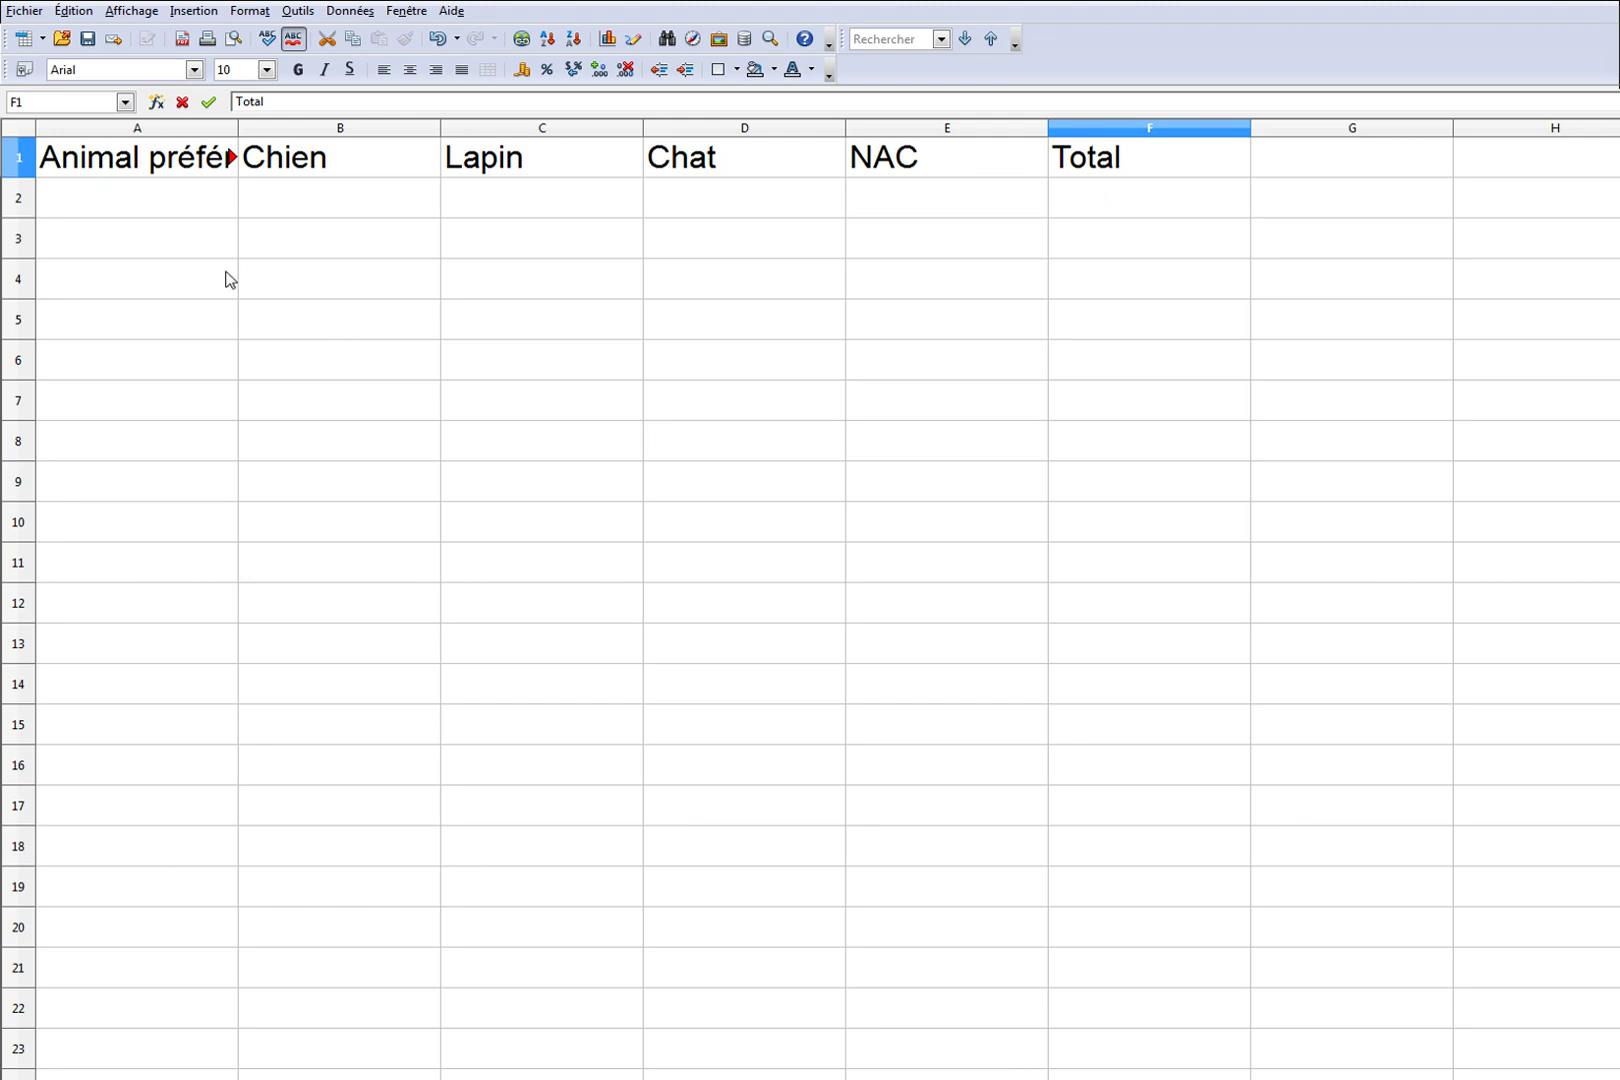
Enter the row label "Effectif" in cell A2.
click(115, 199)
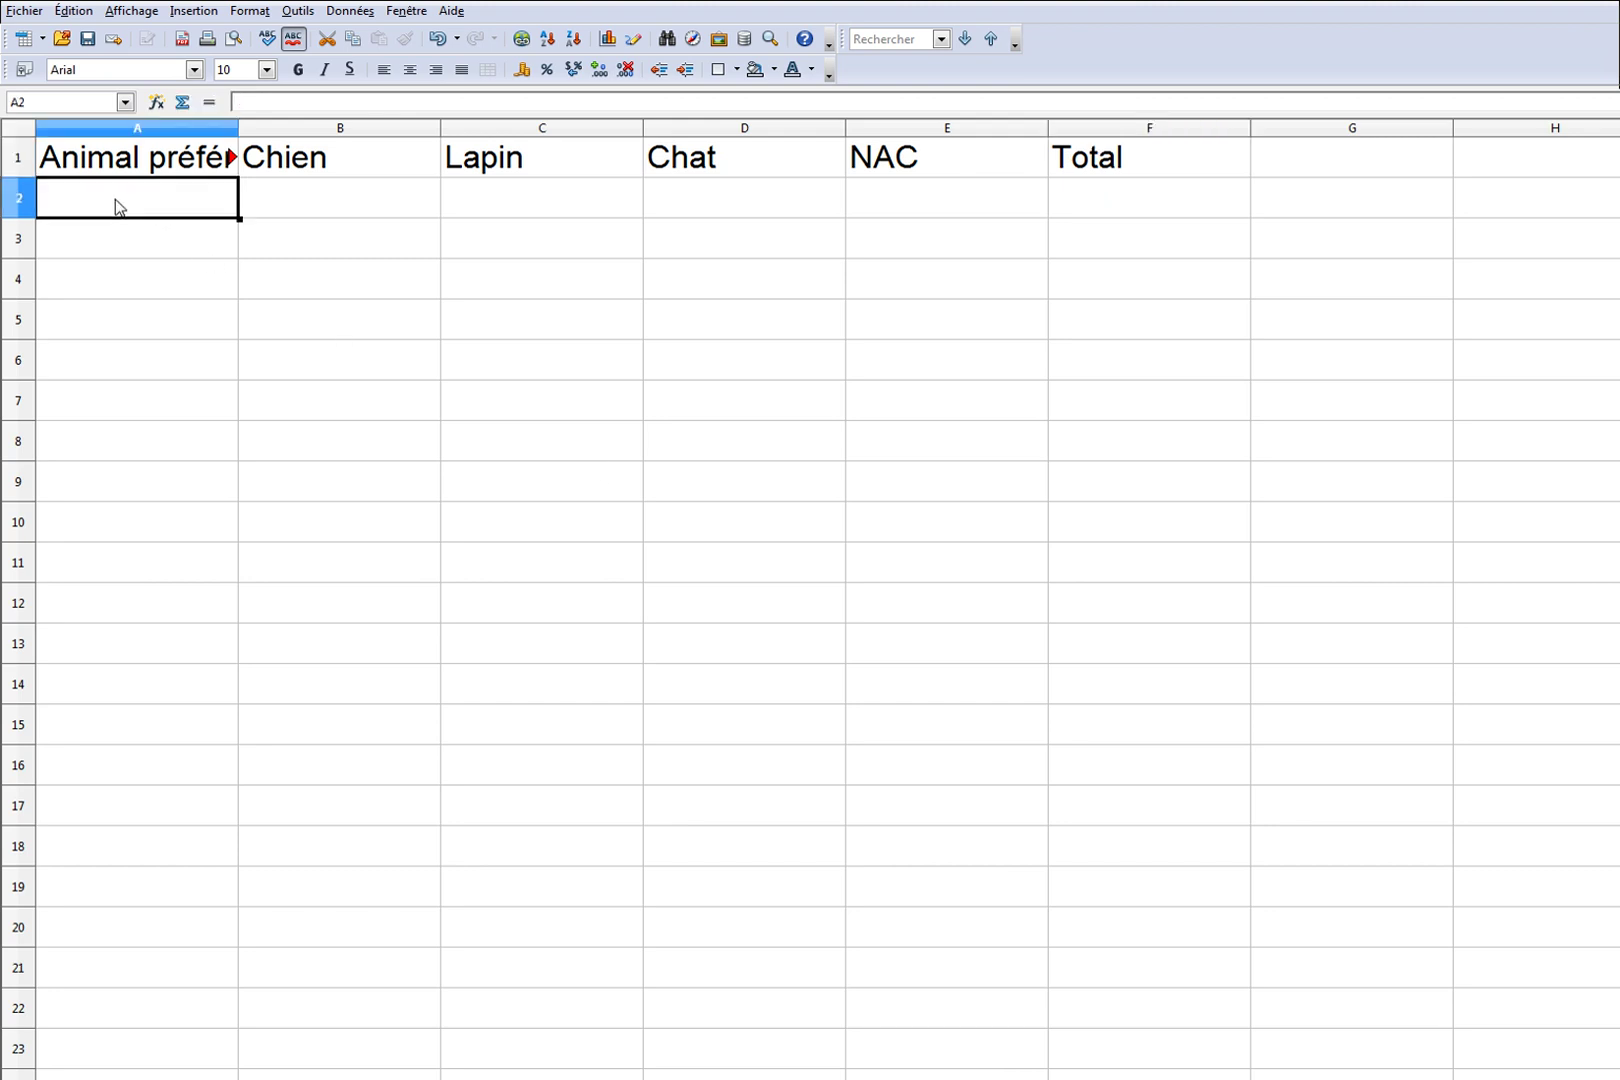
text(E)
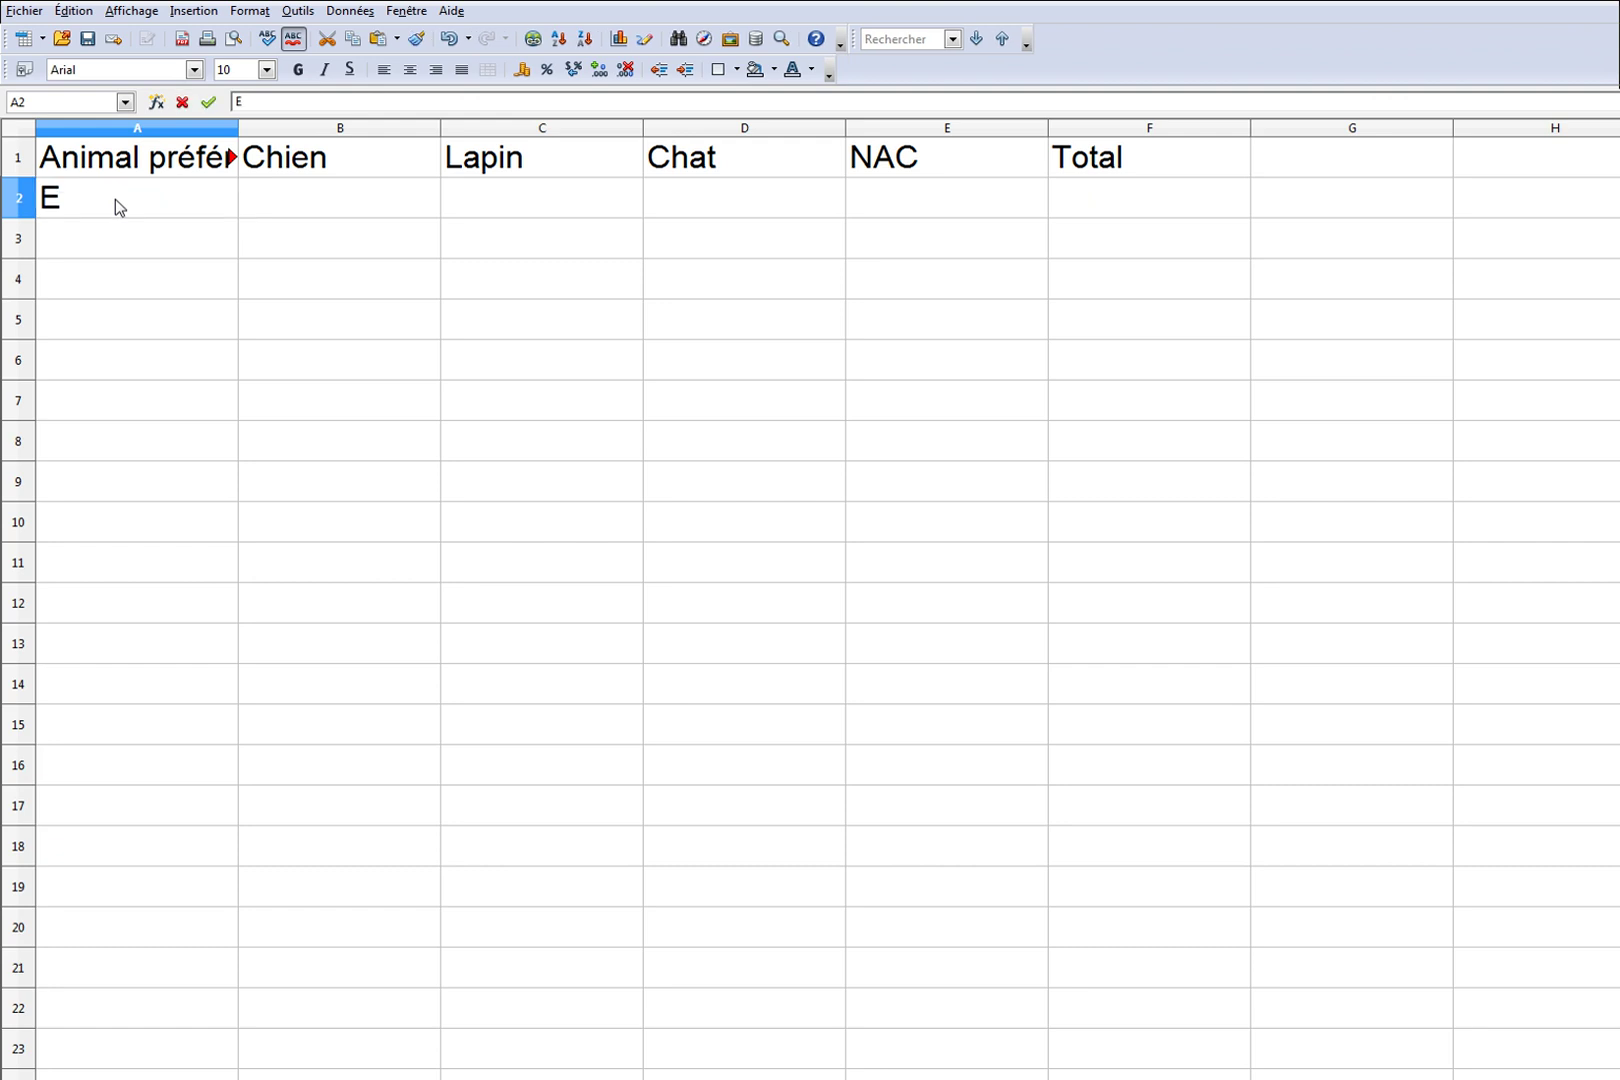
text(ffectif)
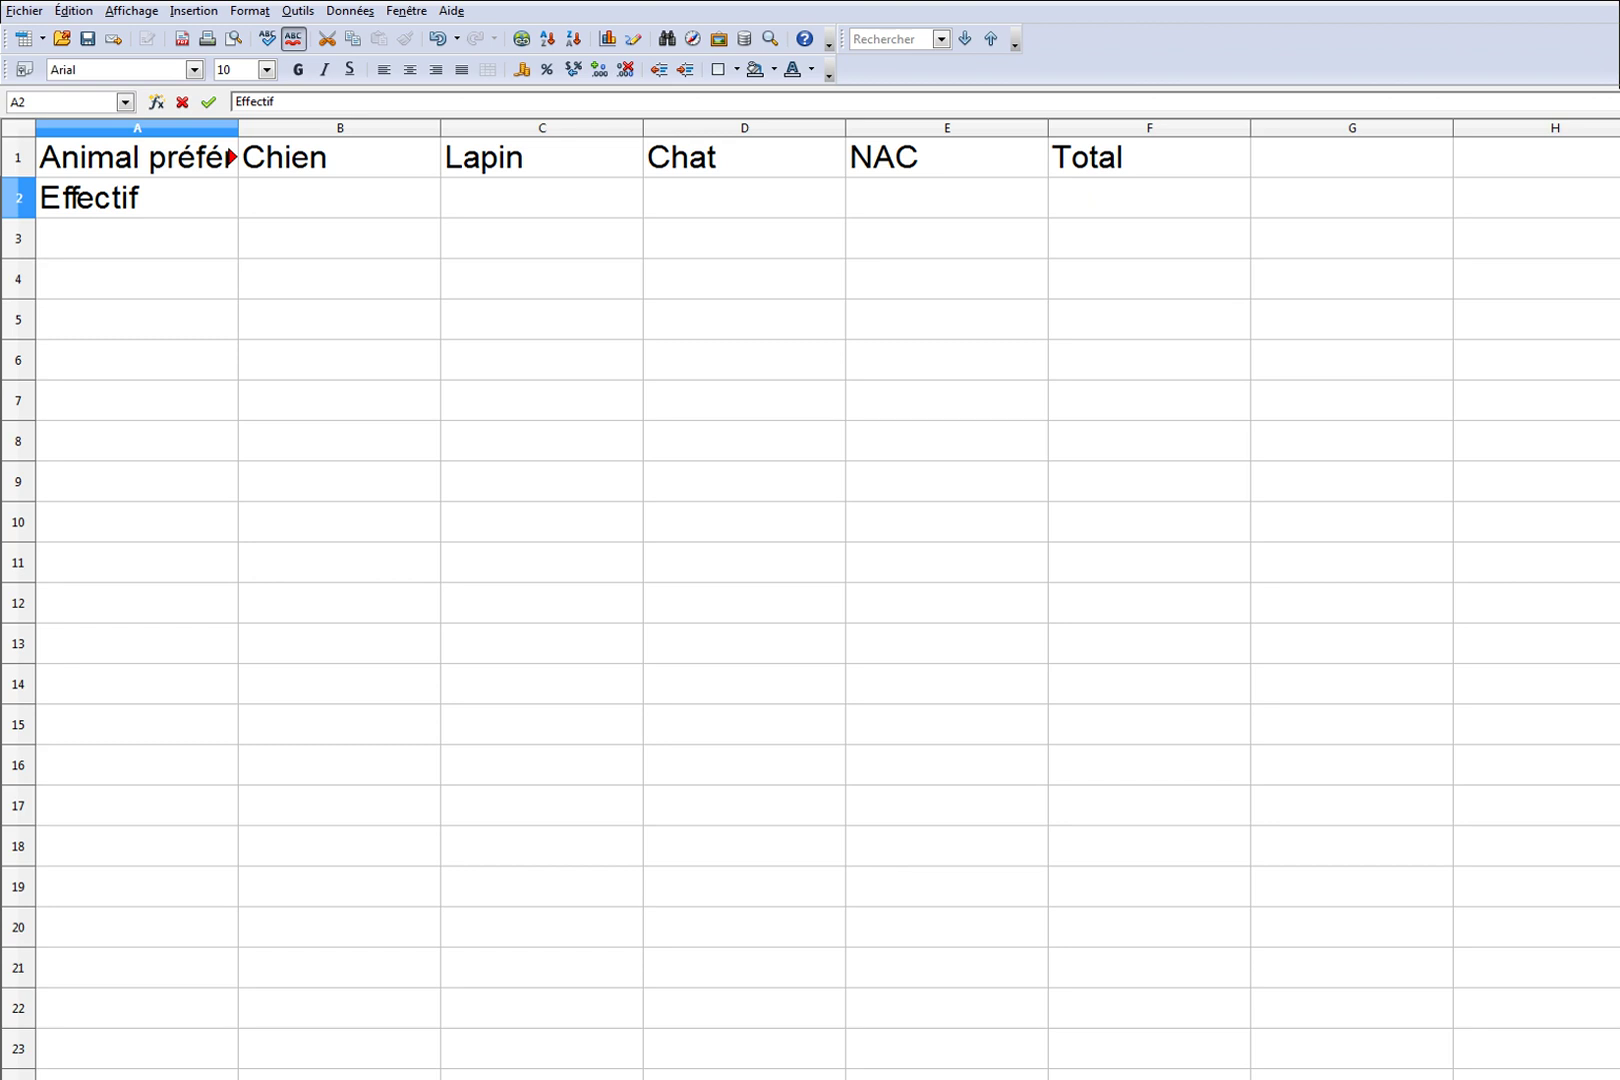
Fill the Effectif row from B2 to F2 with 10, 5, 8, 2 and a total of 25.
click(328, 206)
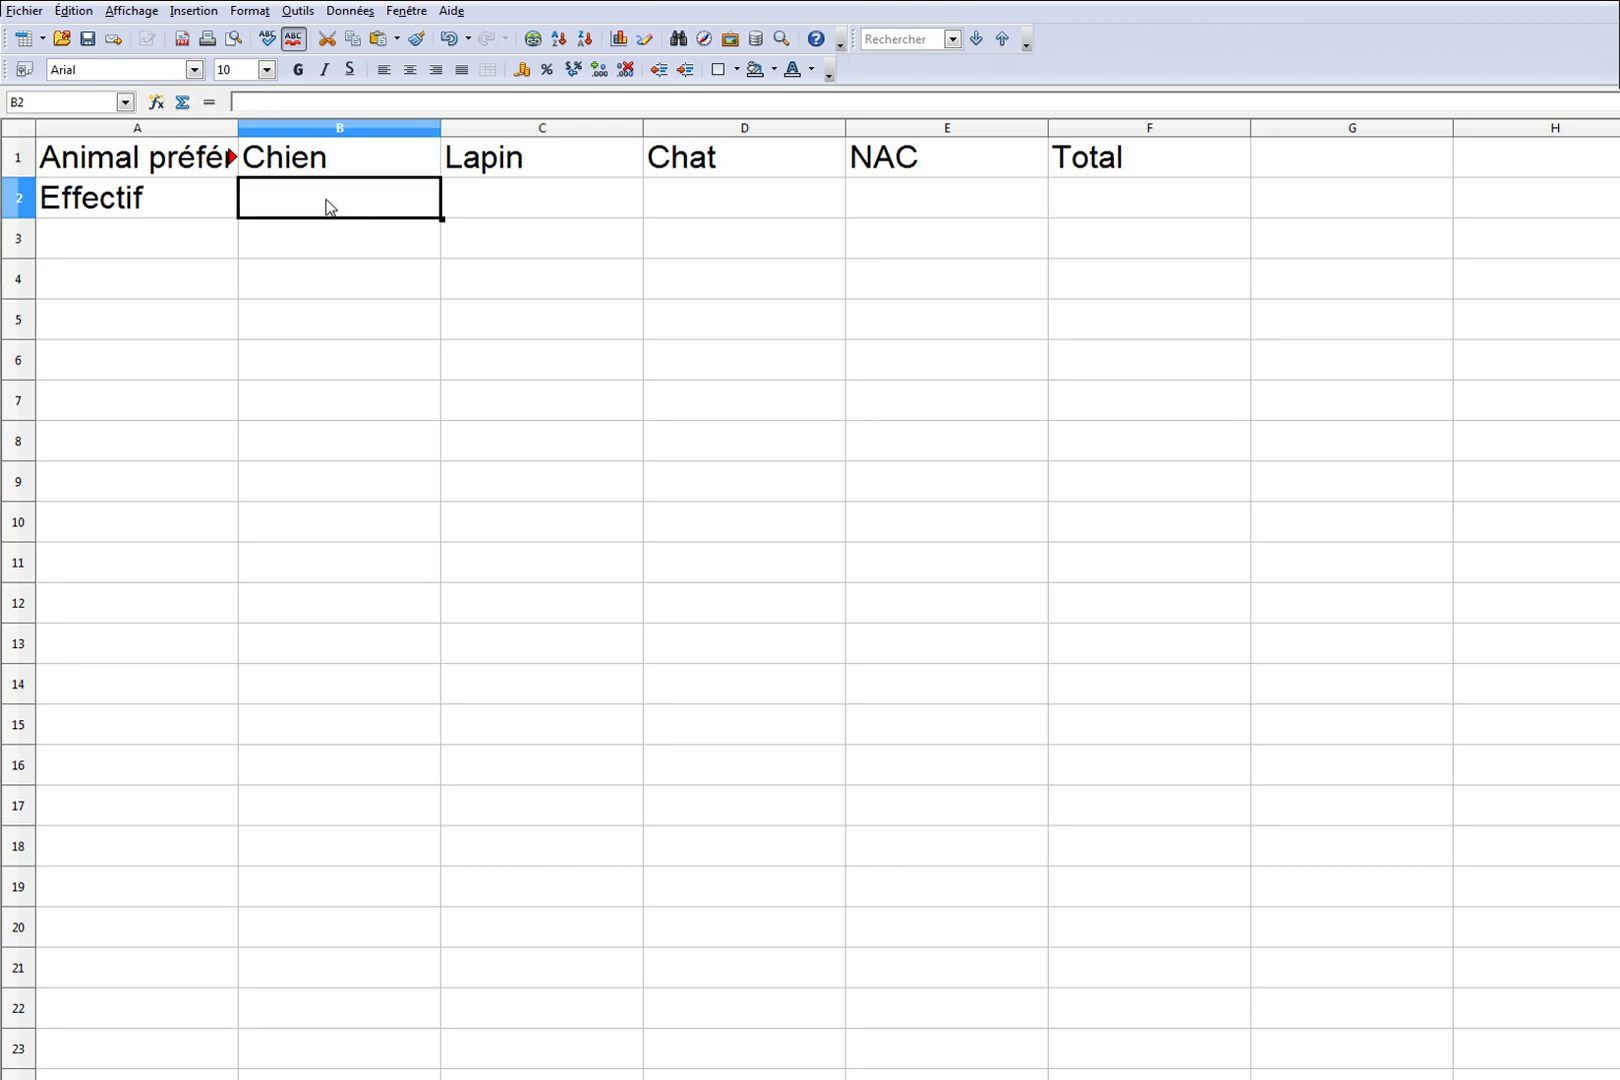
text(10)
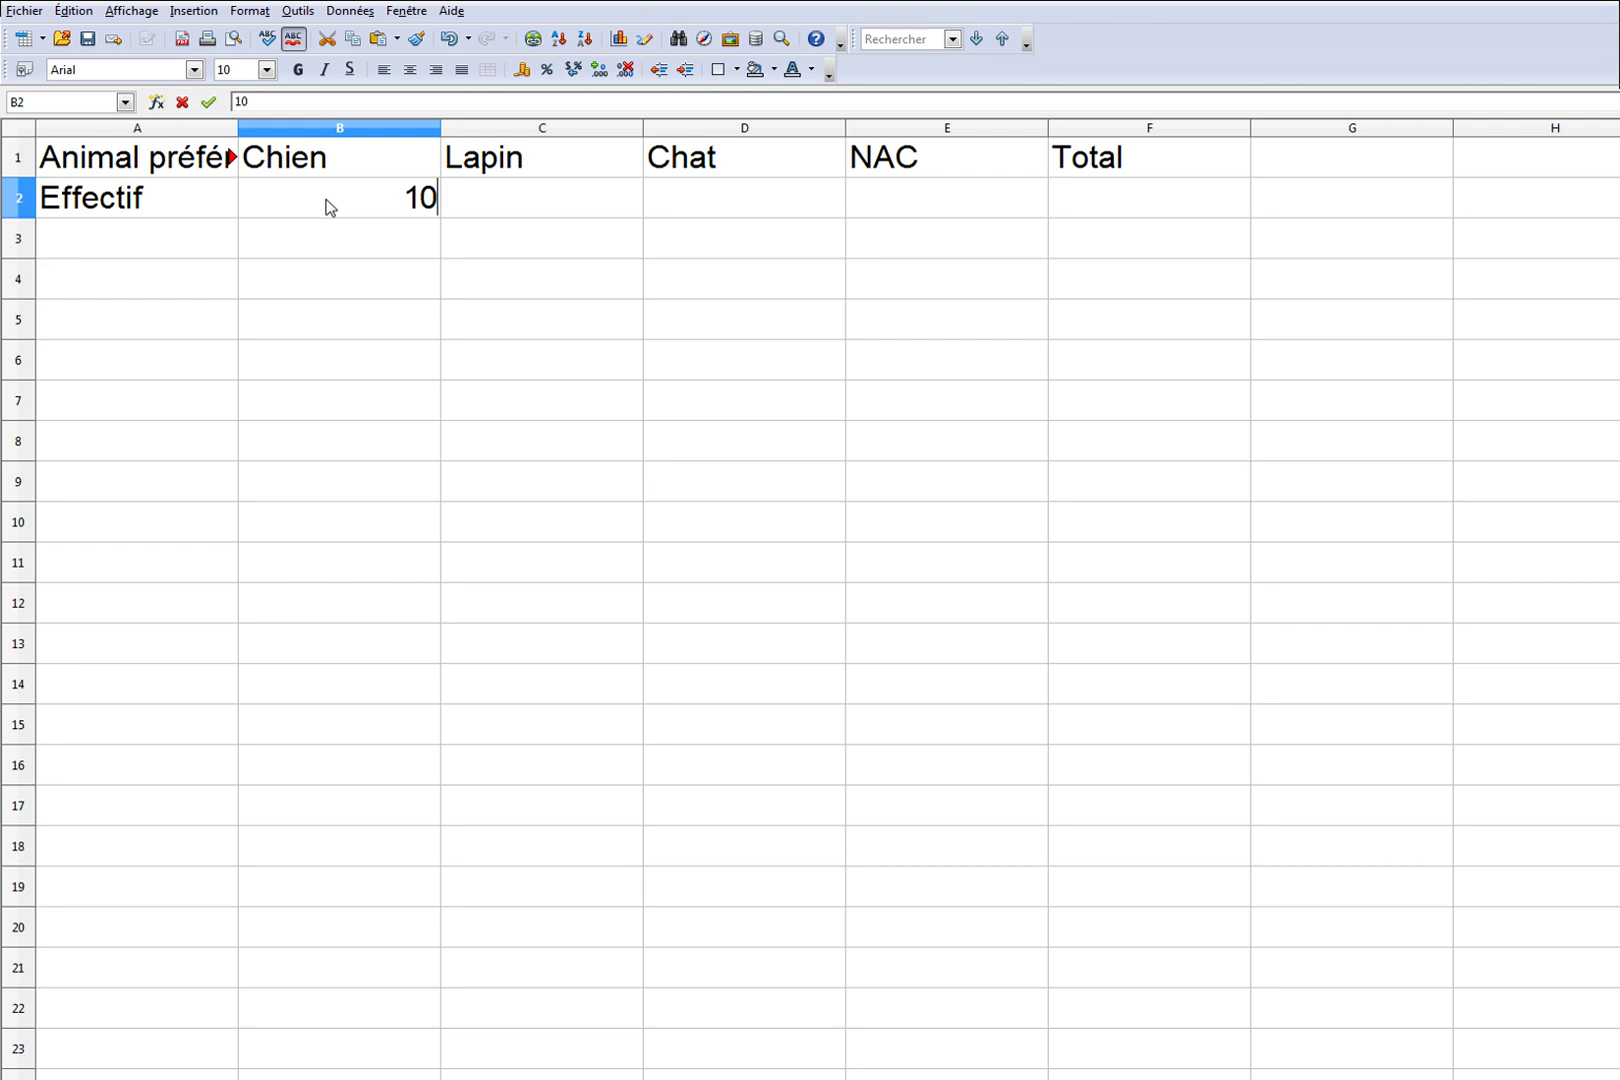
key(Tab)
text(5)
key(Tab)
text(8)
key(Tab)
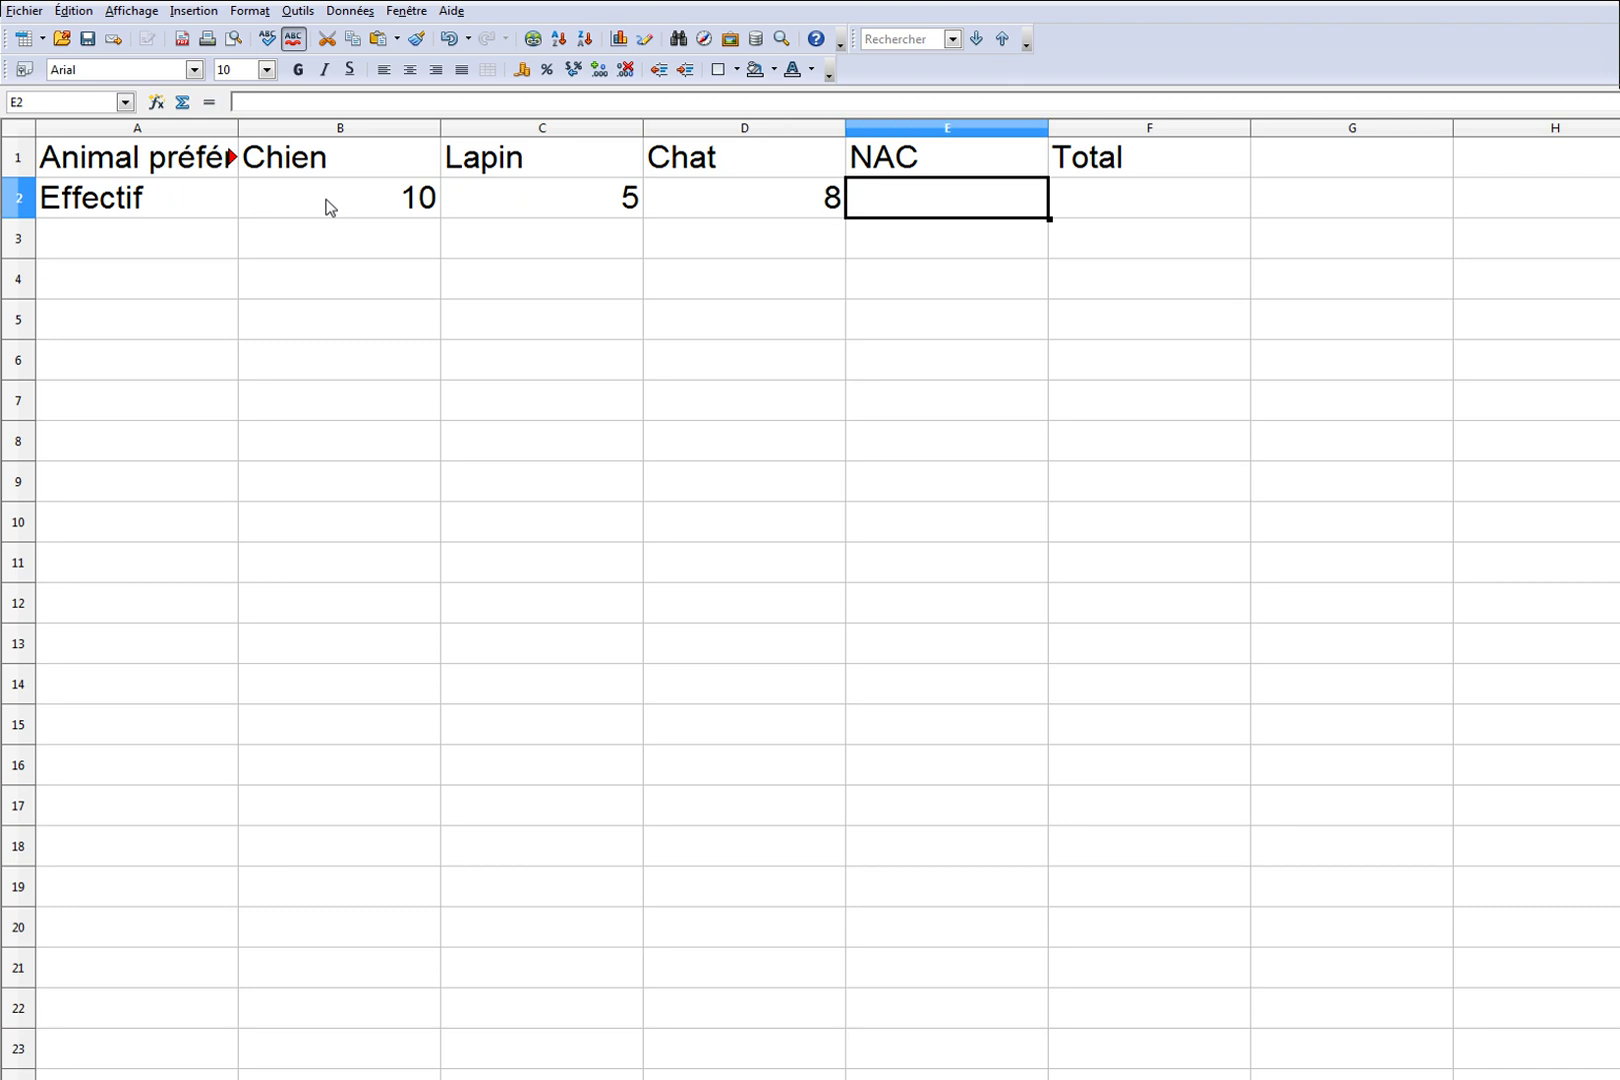
text(2)
key(Tab)
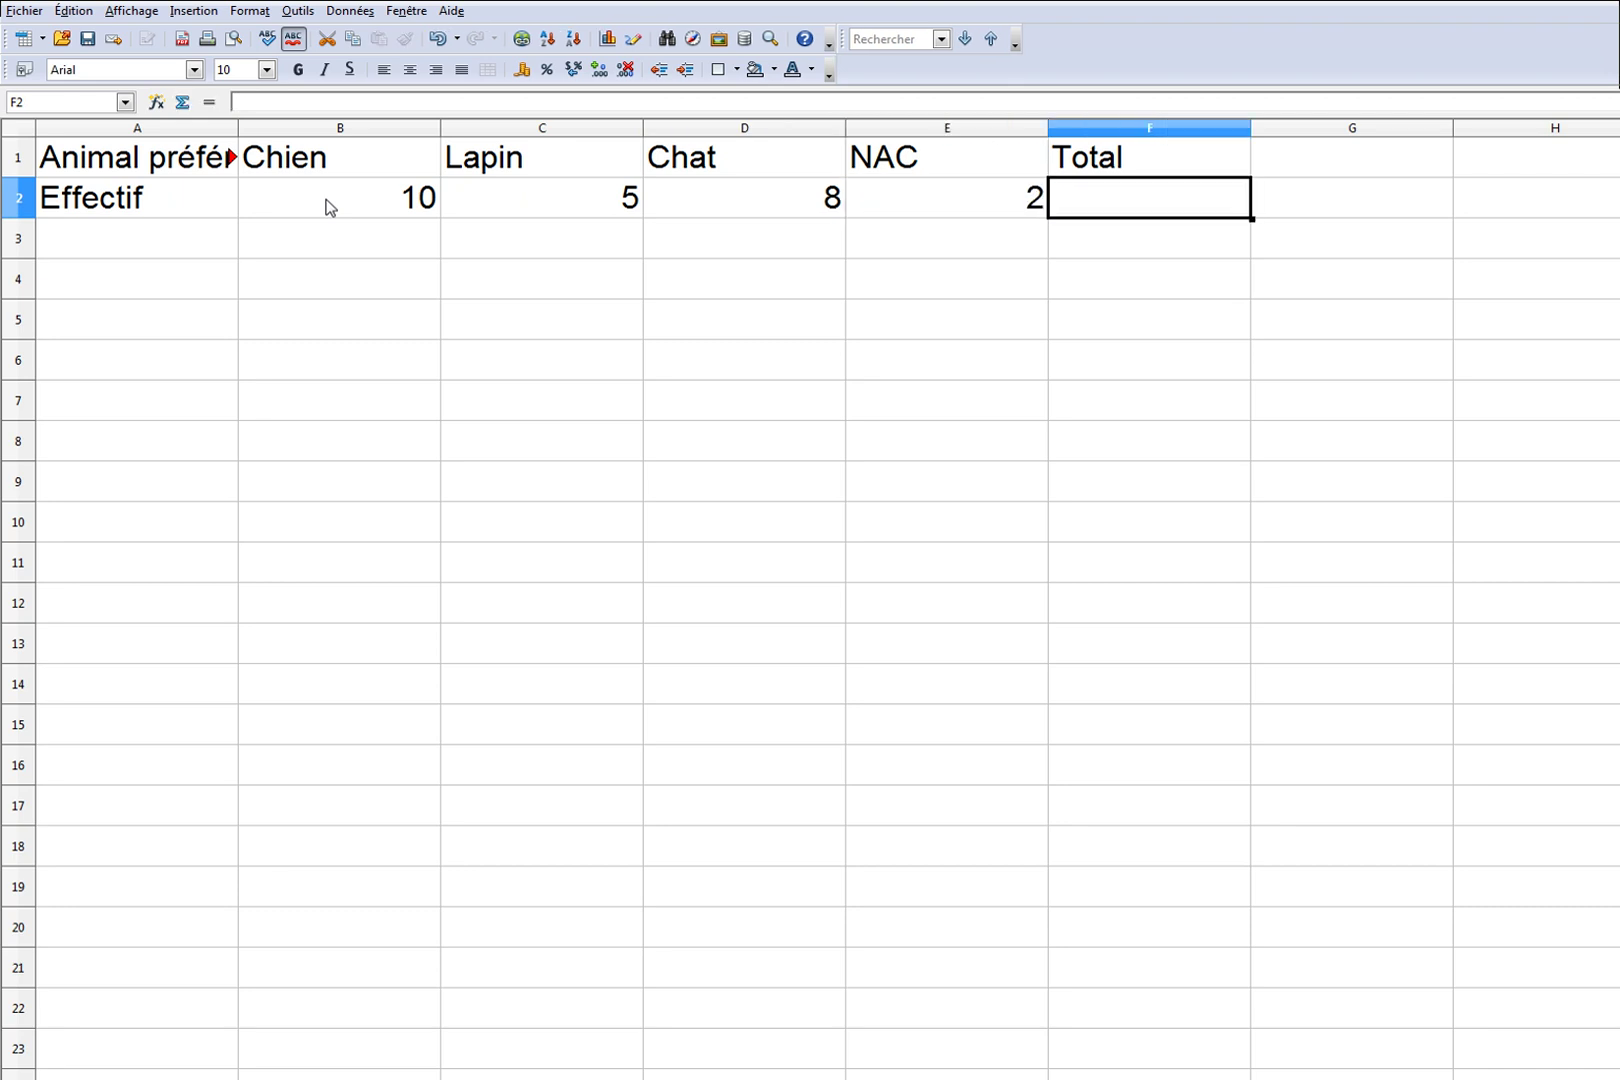
text(25)
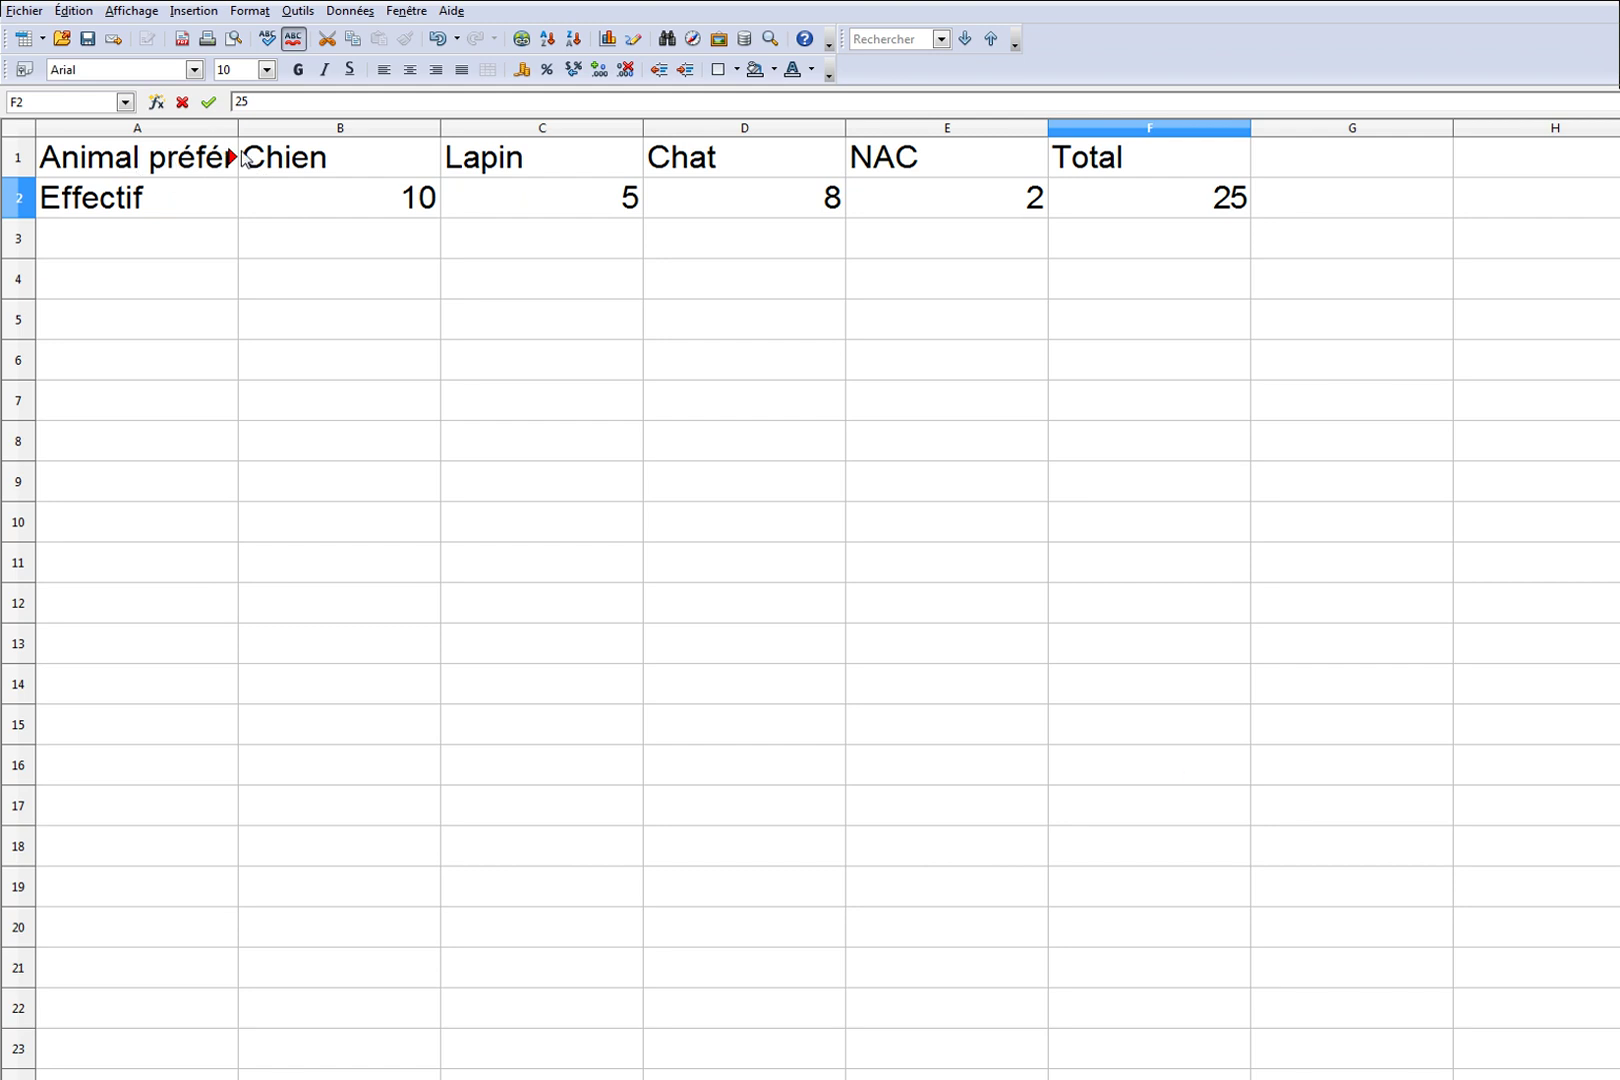
Widen column A so that the heading "Animal préféré" fits in its cell.
click(124, 163)
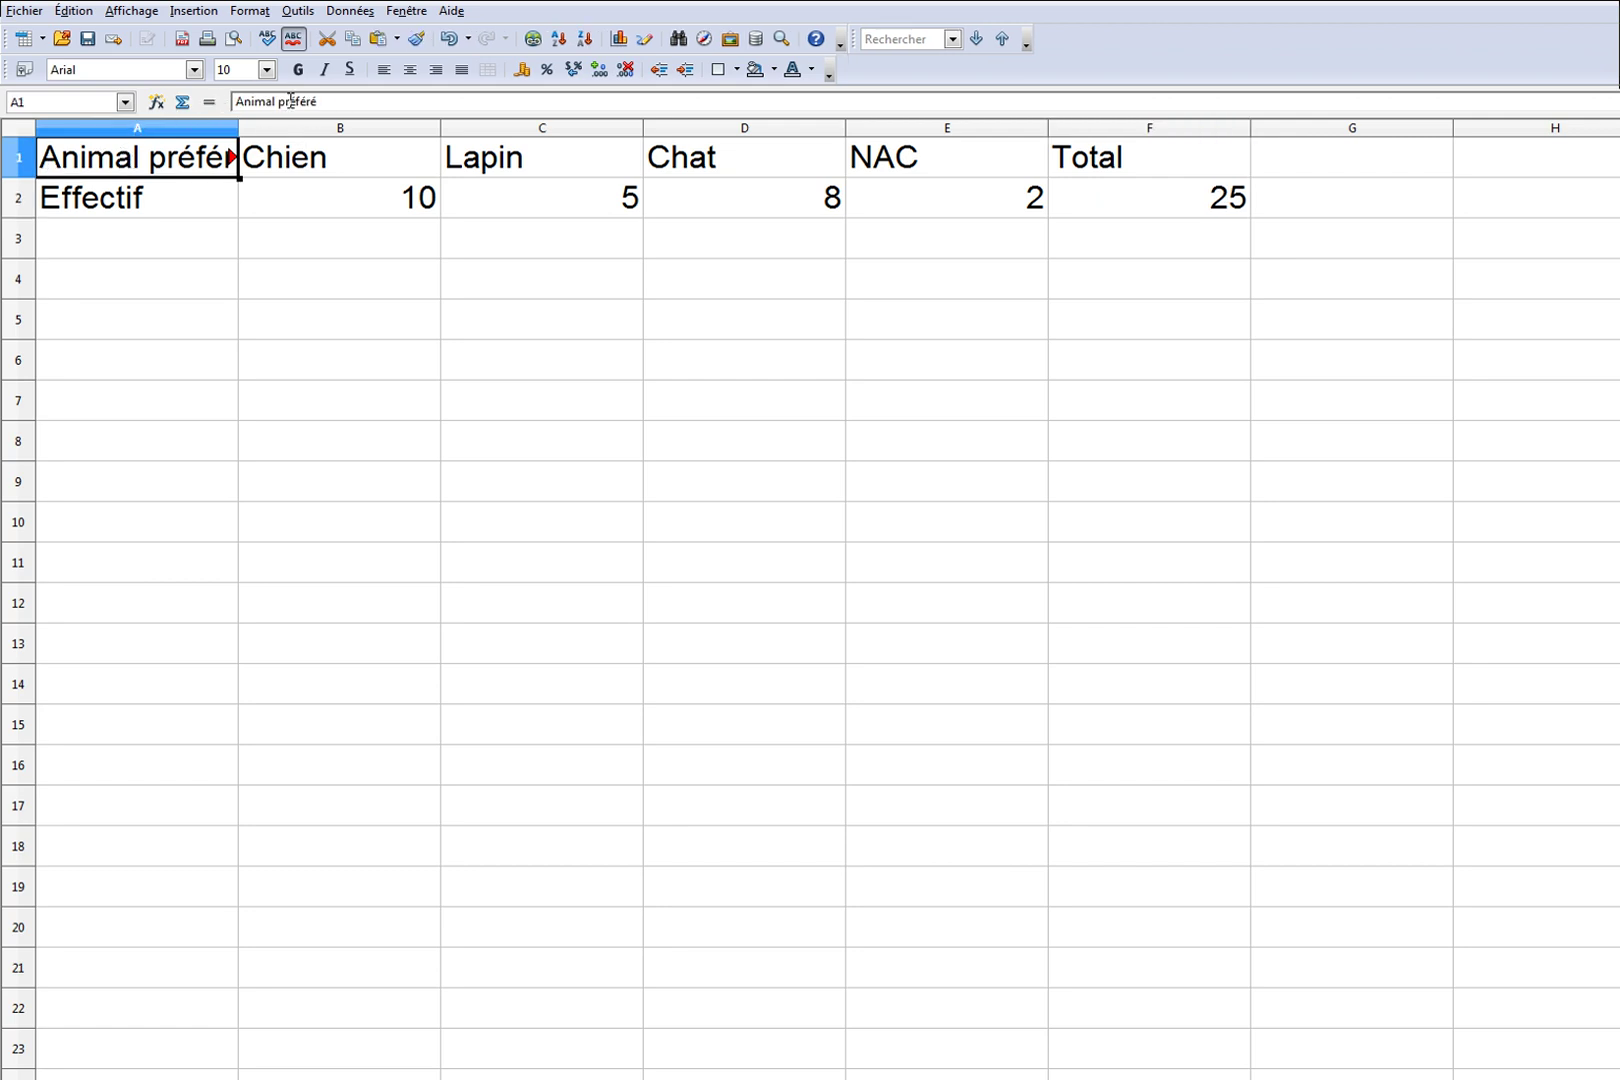
click(335, 153)
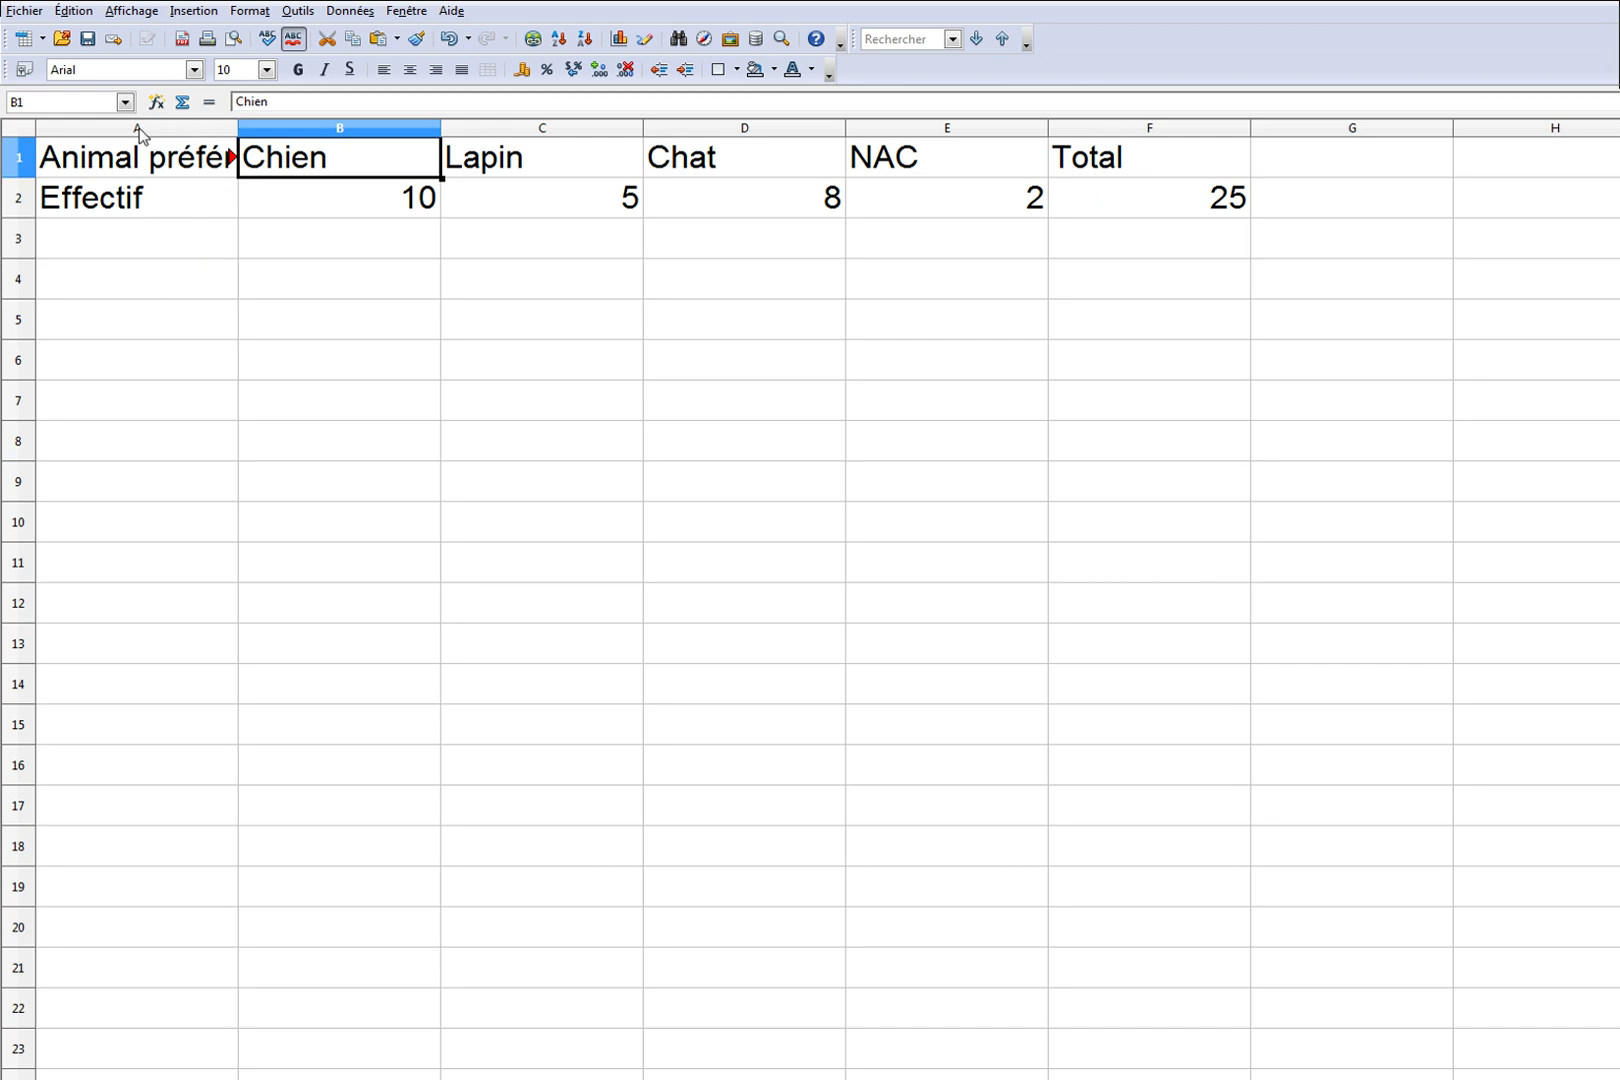
drag(237, 126, 276, 126)
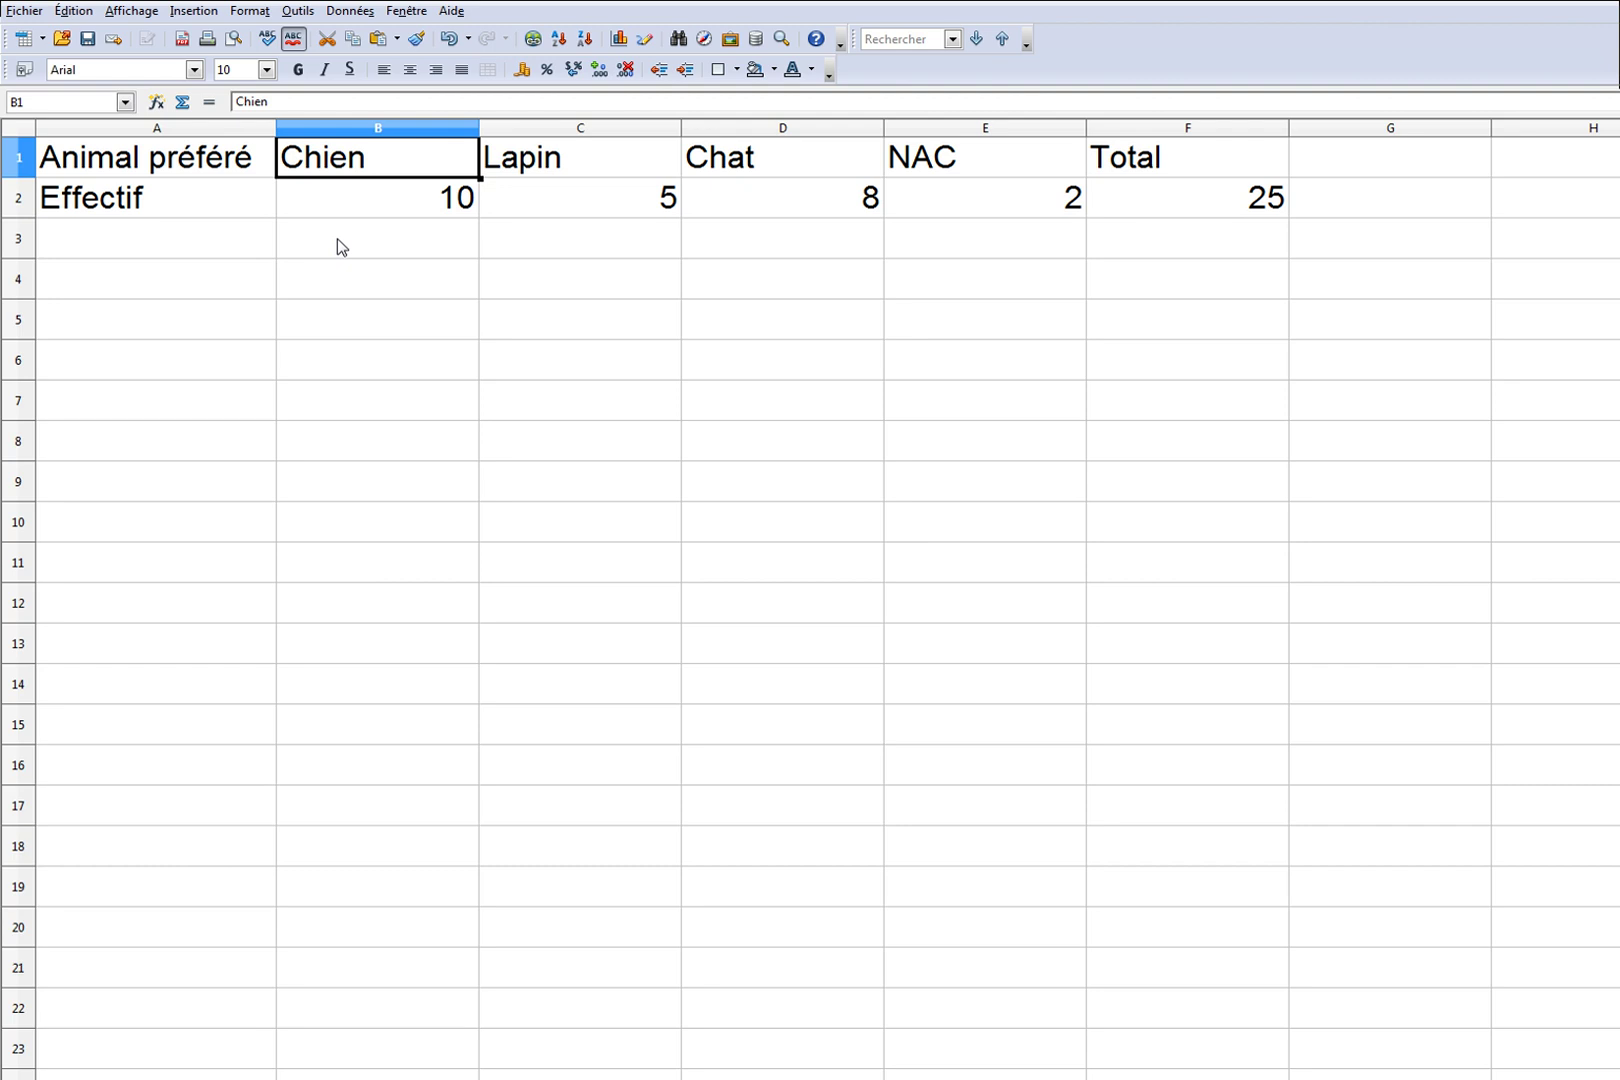
Check the table in the page preview and return to the sheet.
click(236, 38)
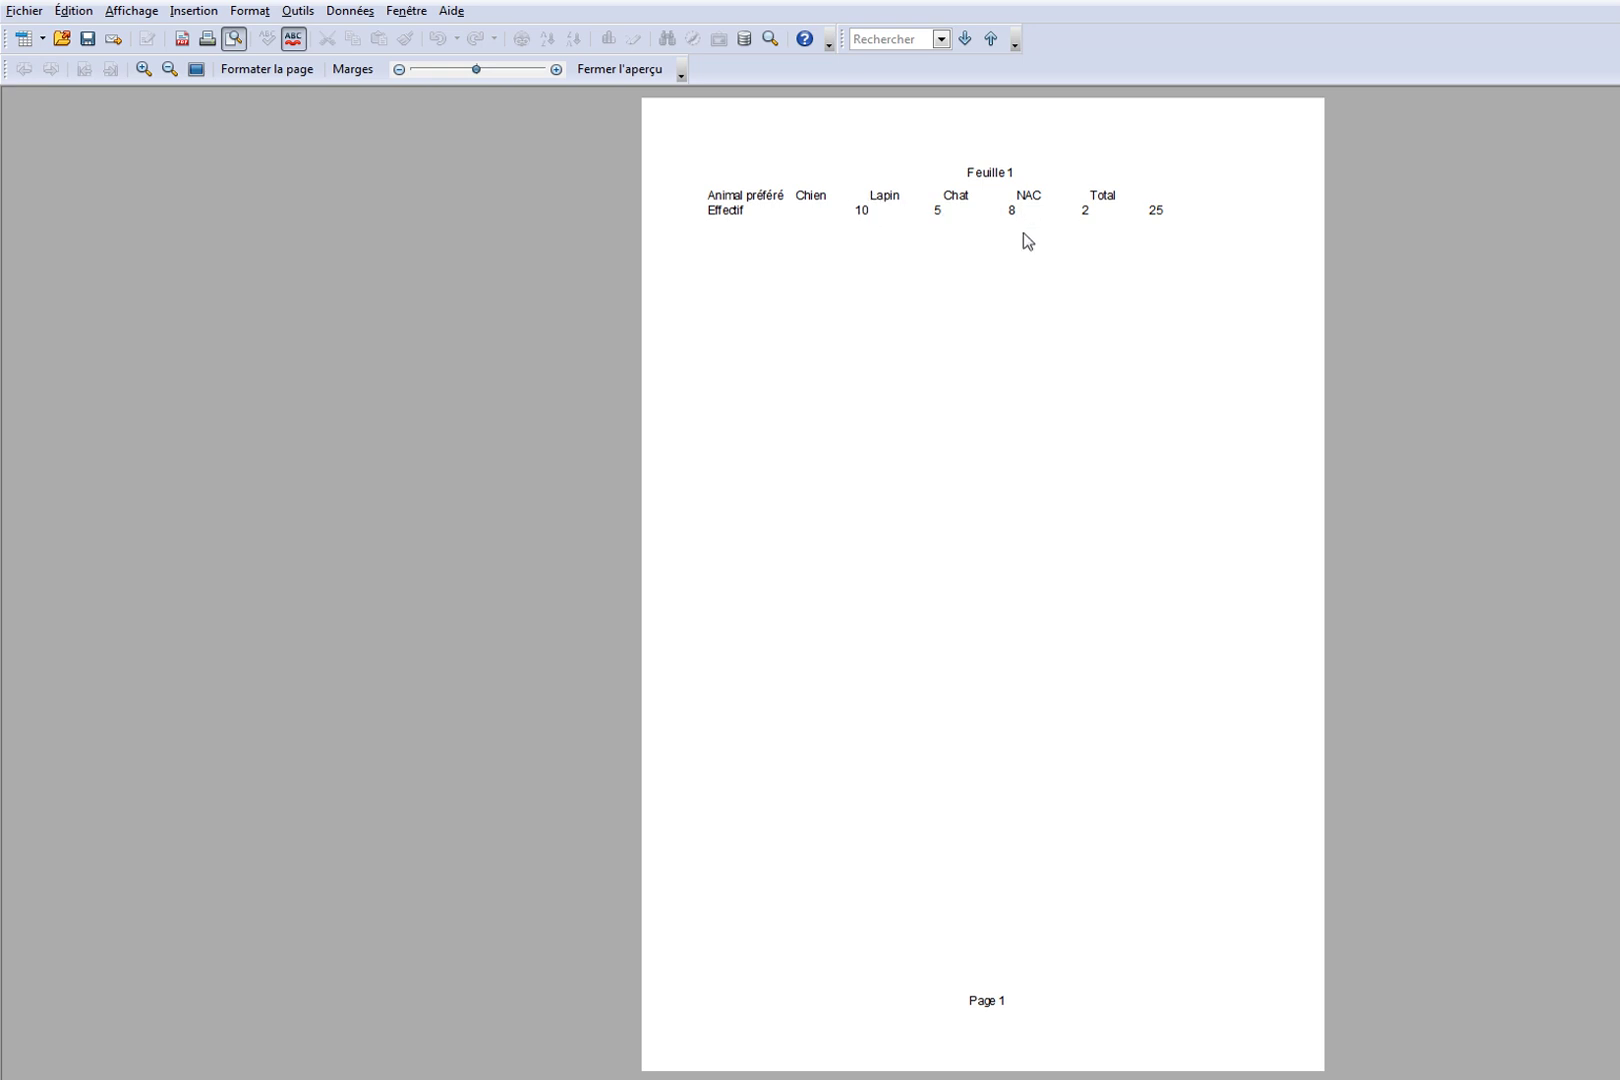
click(645, 72)
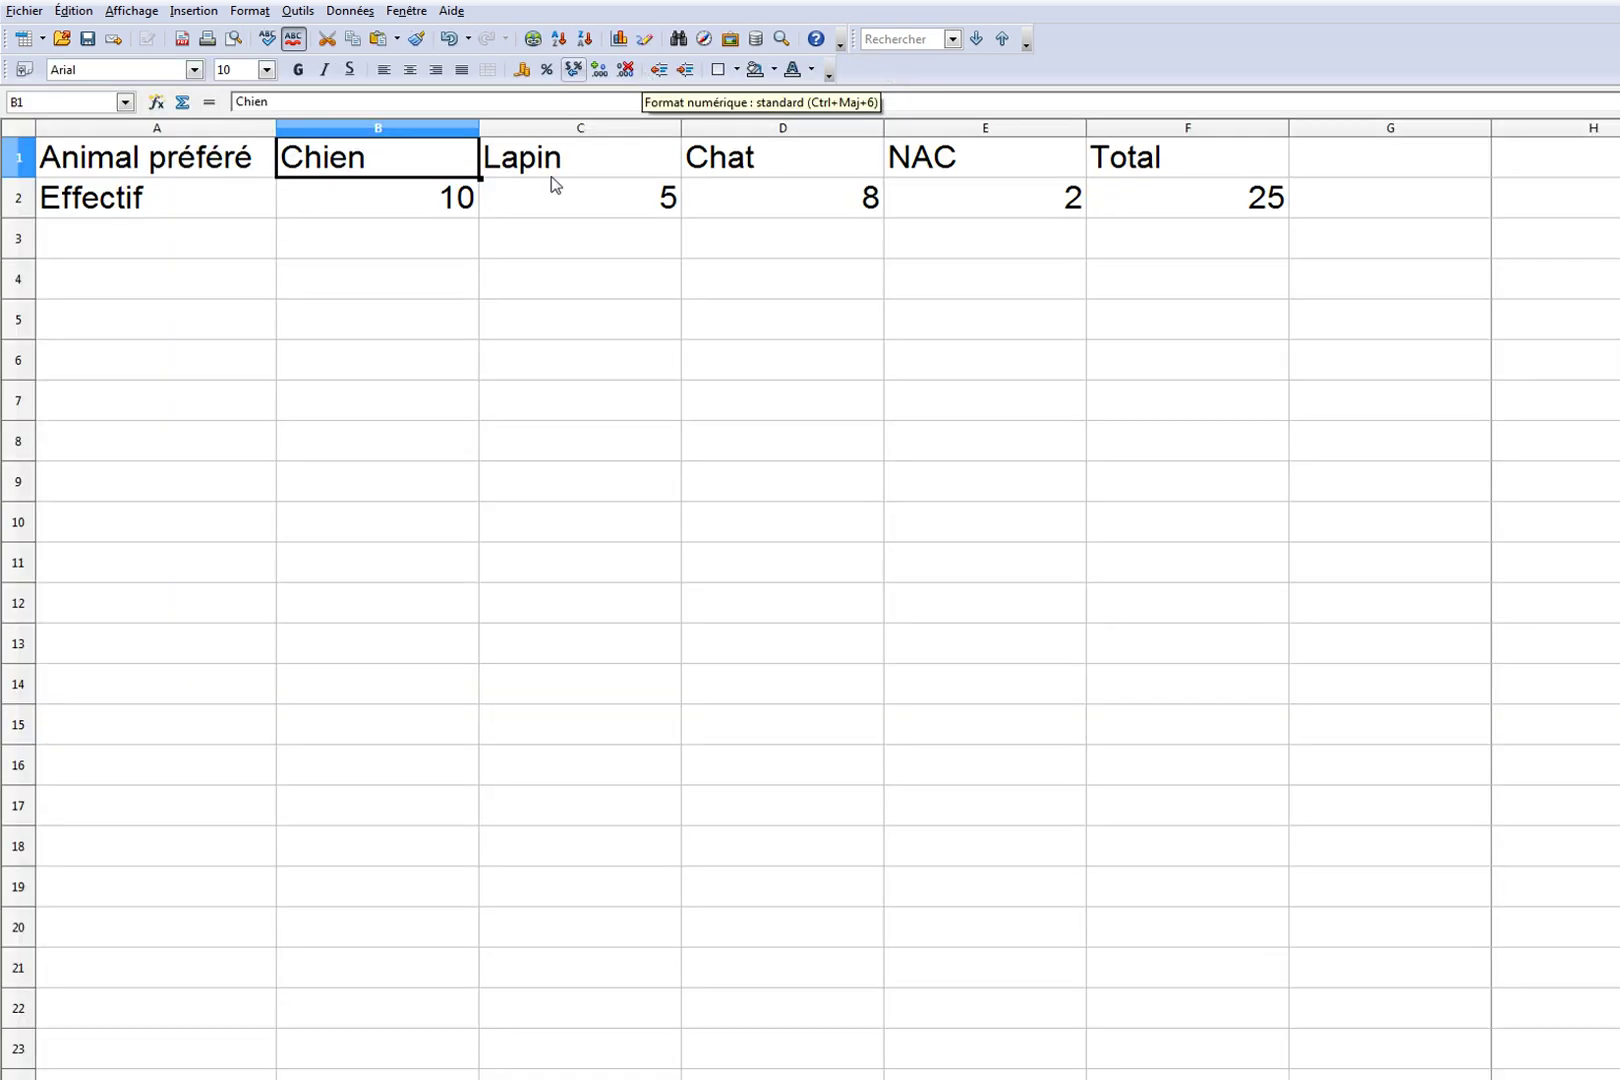
Apply outer and inner borders to every cell of the table A1:F2.
click(184, 166)
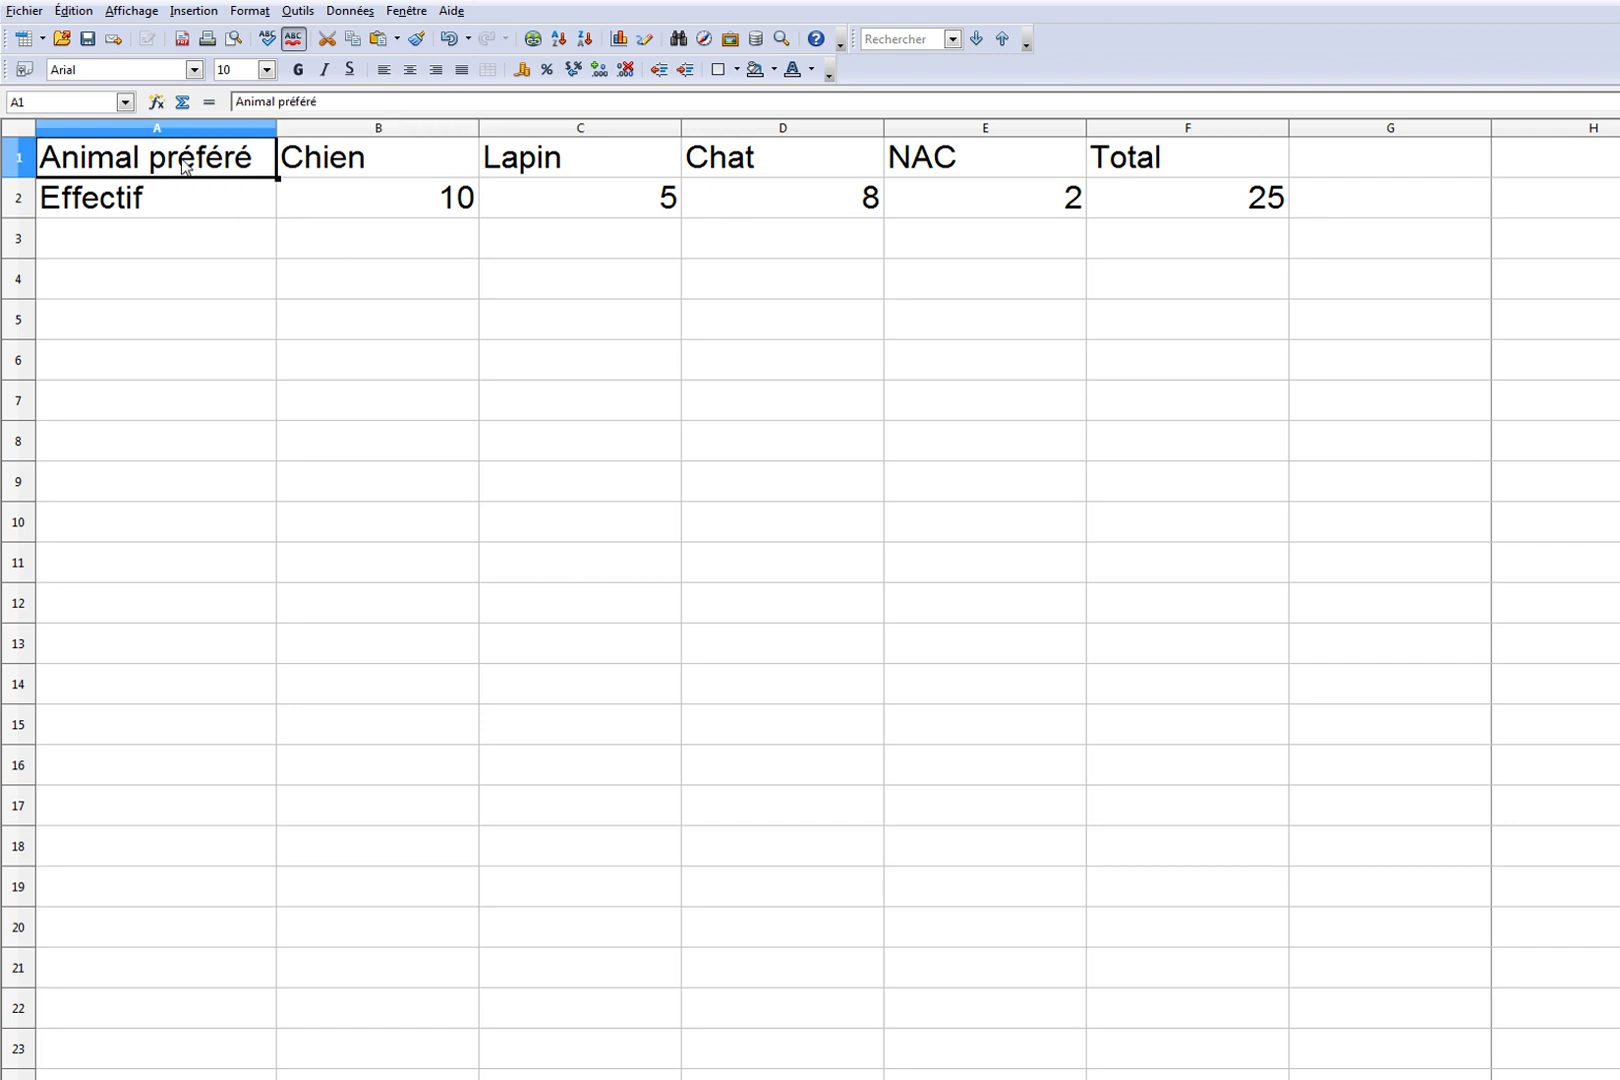
drag(184, 166, 1168, 188)
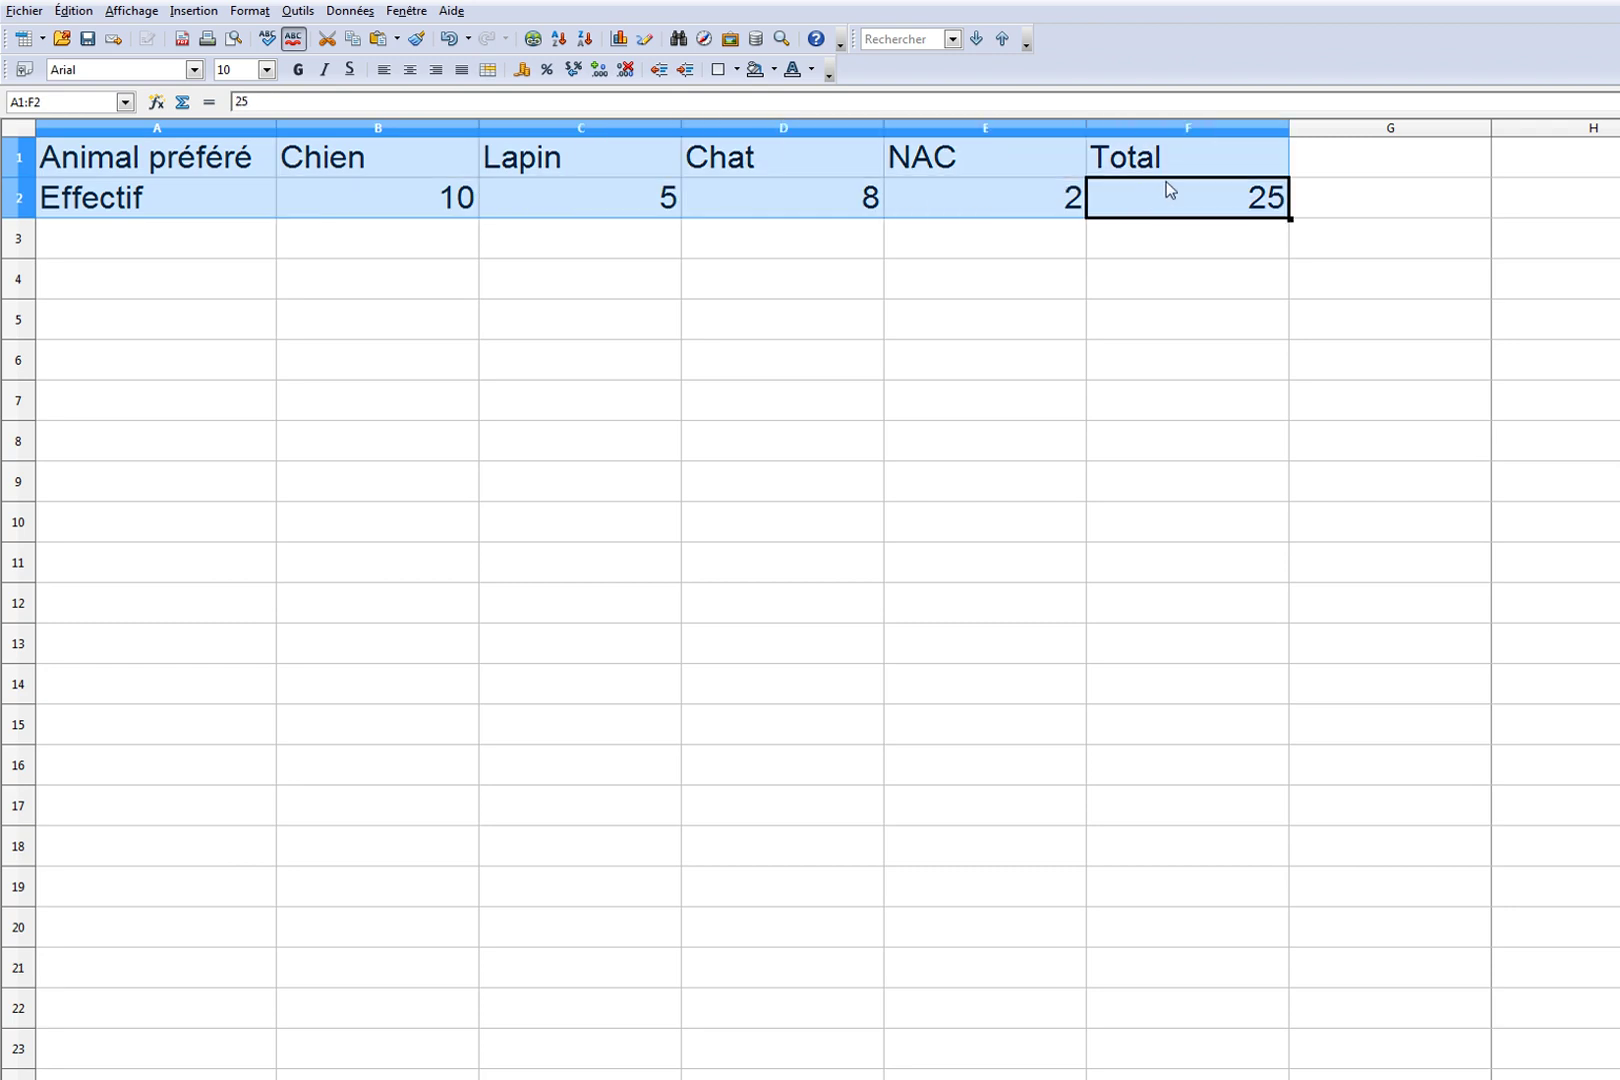
click(737, 70)
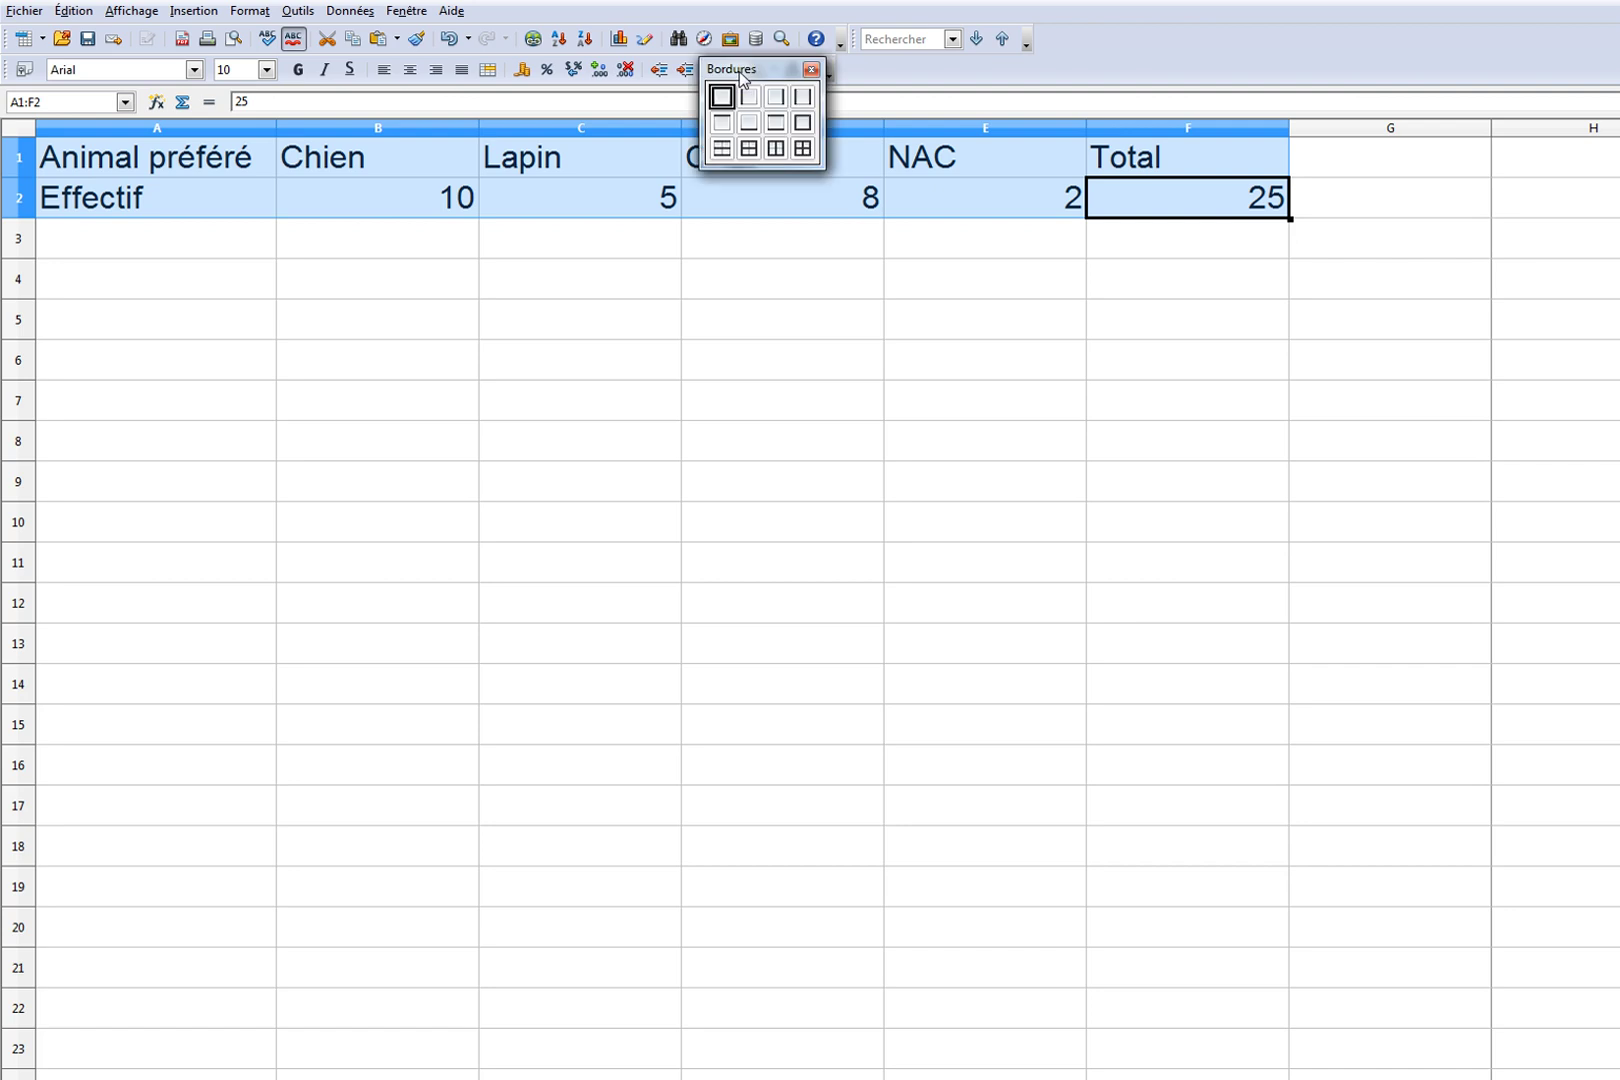
click(802, 148)
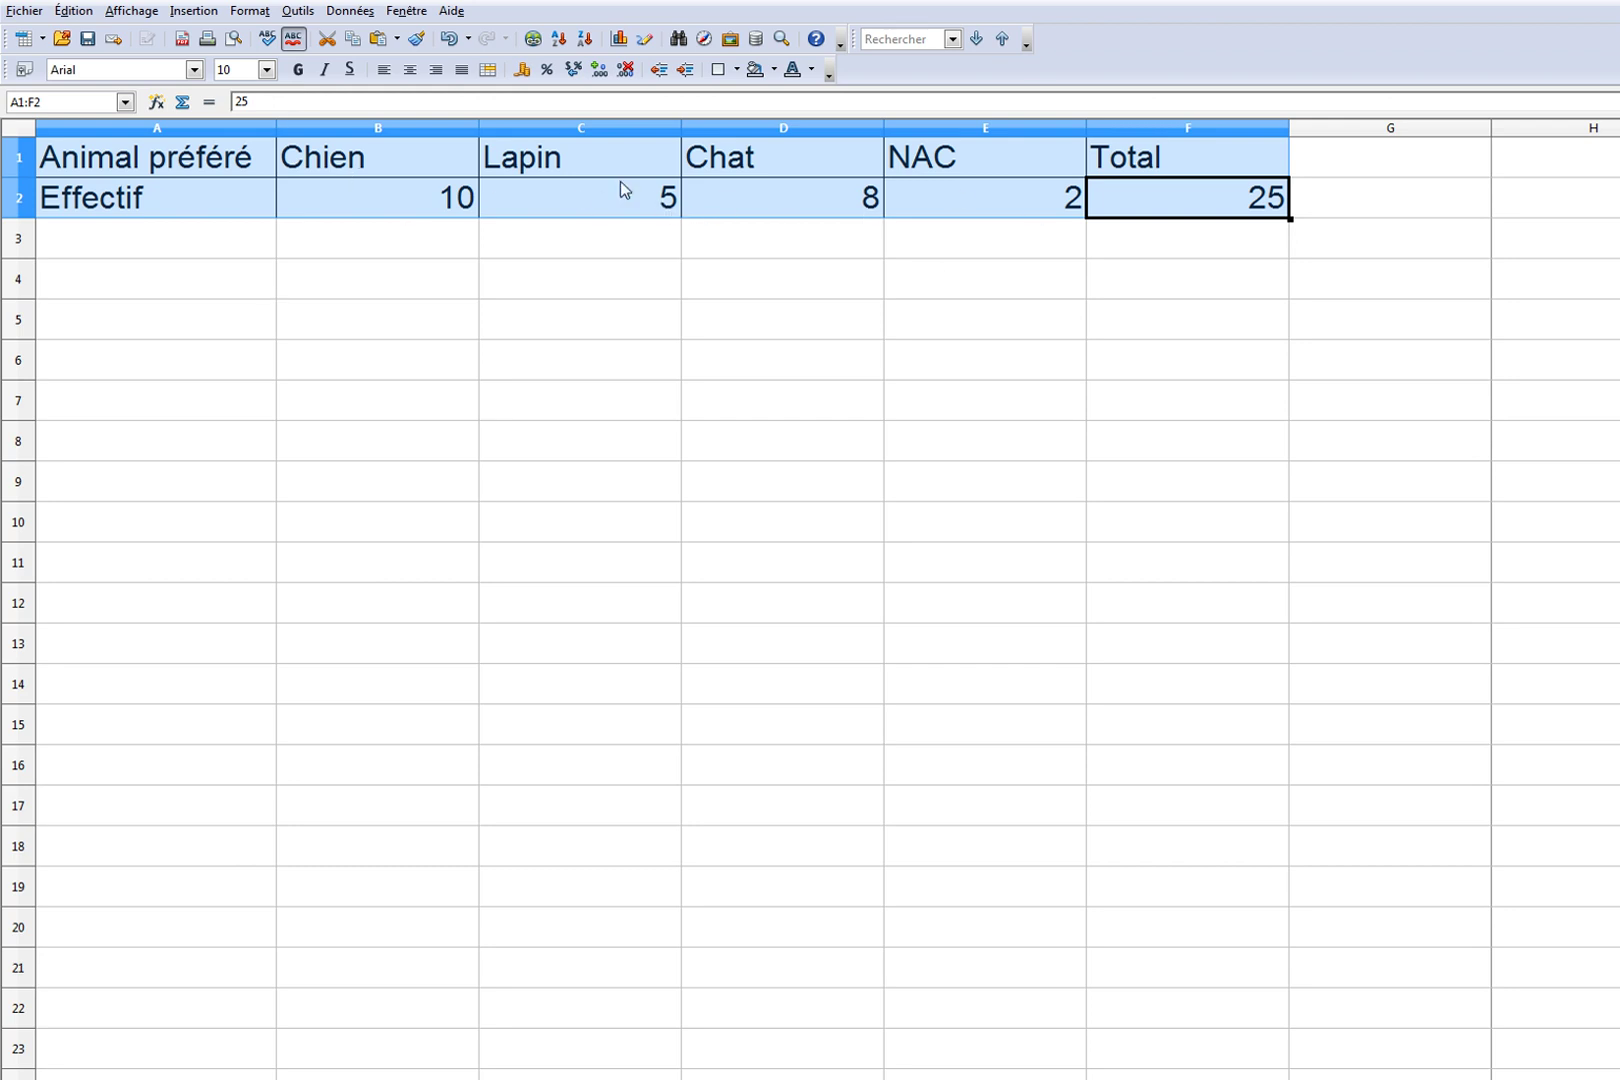
Align the contents of A1:F2 with horizontal alignment Centre and vertical alignment Milieu, leaving automatic line wrapping off.
right_click(598, 198)
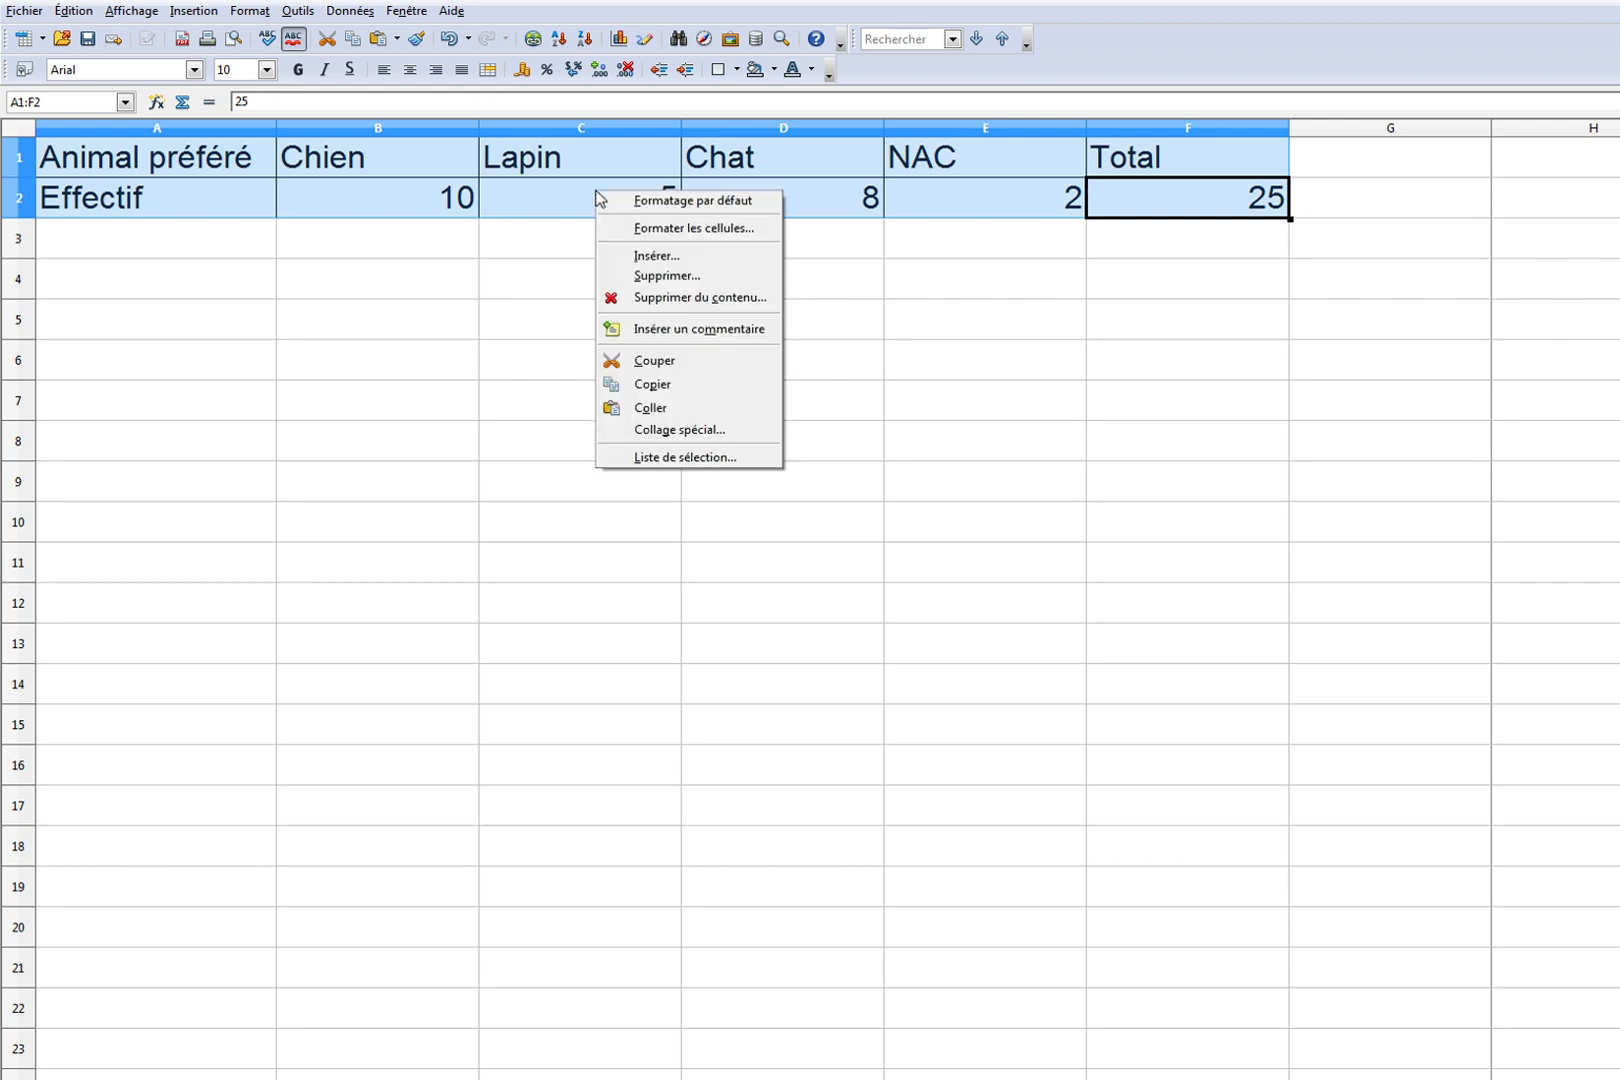
click(658, 230)
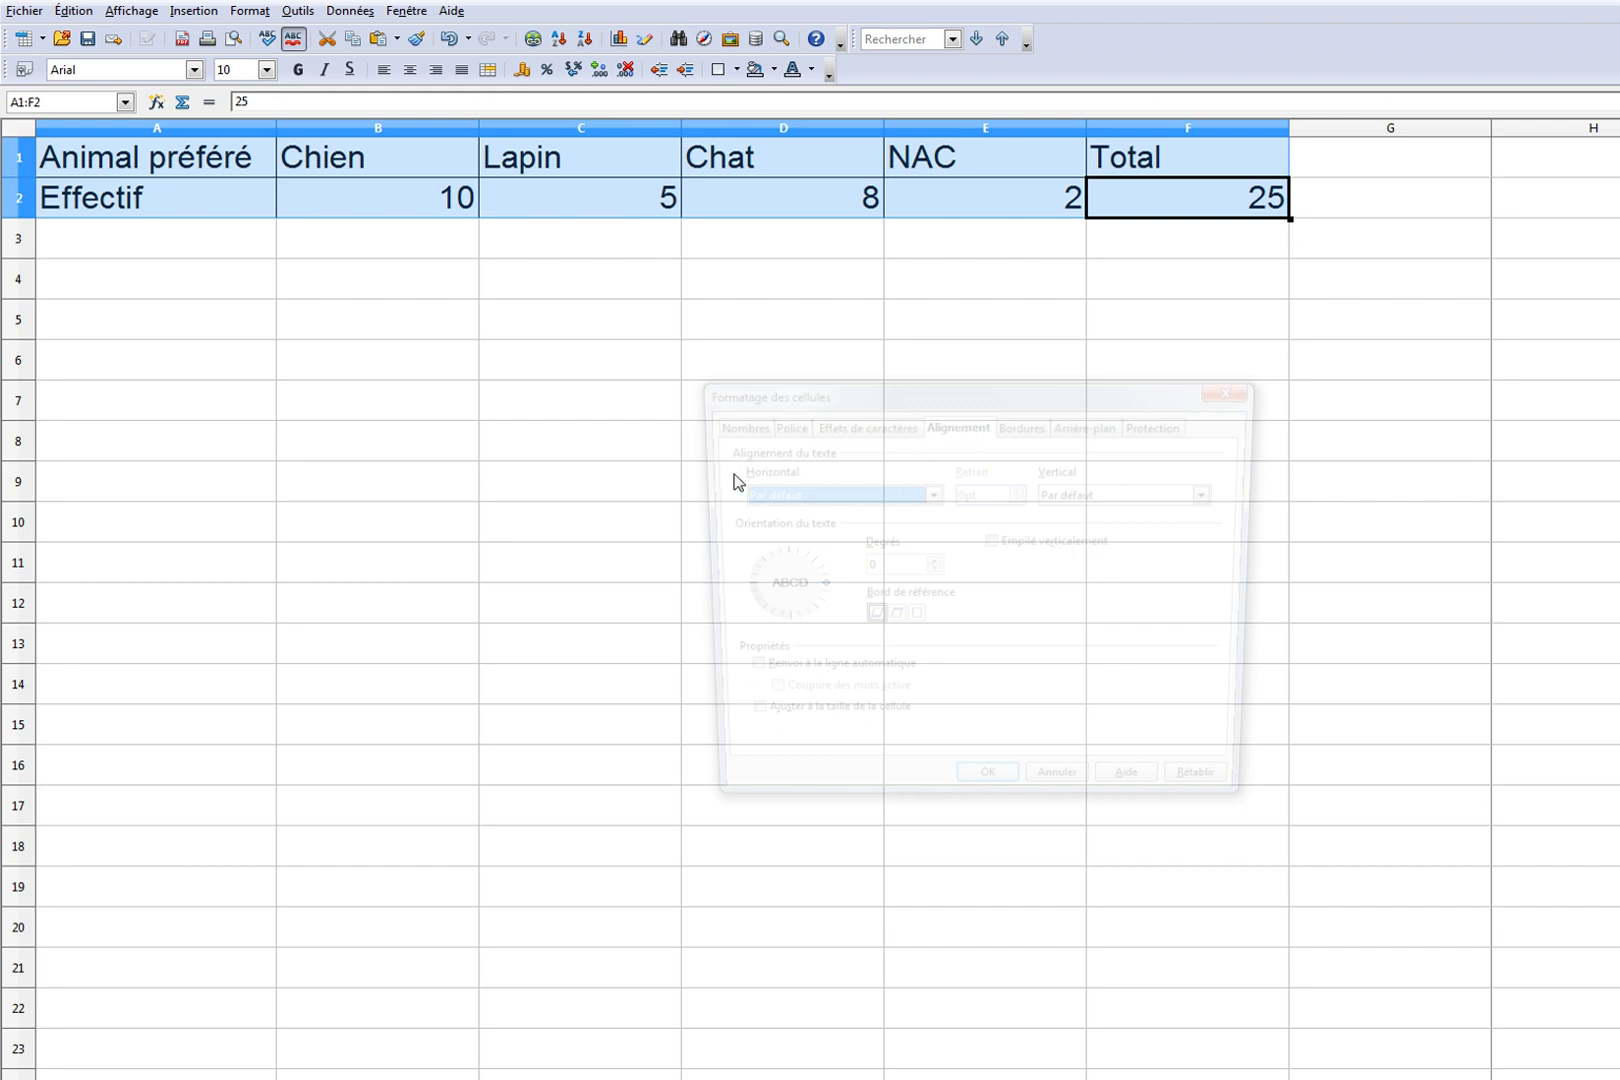
click(932, 499)
click(744, 546)
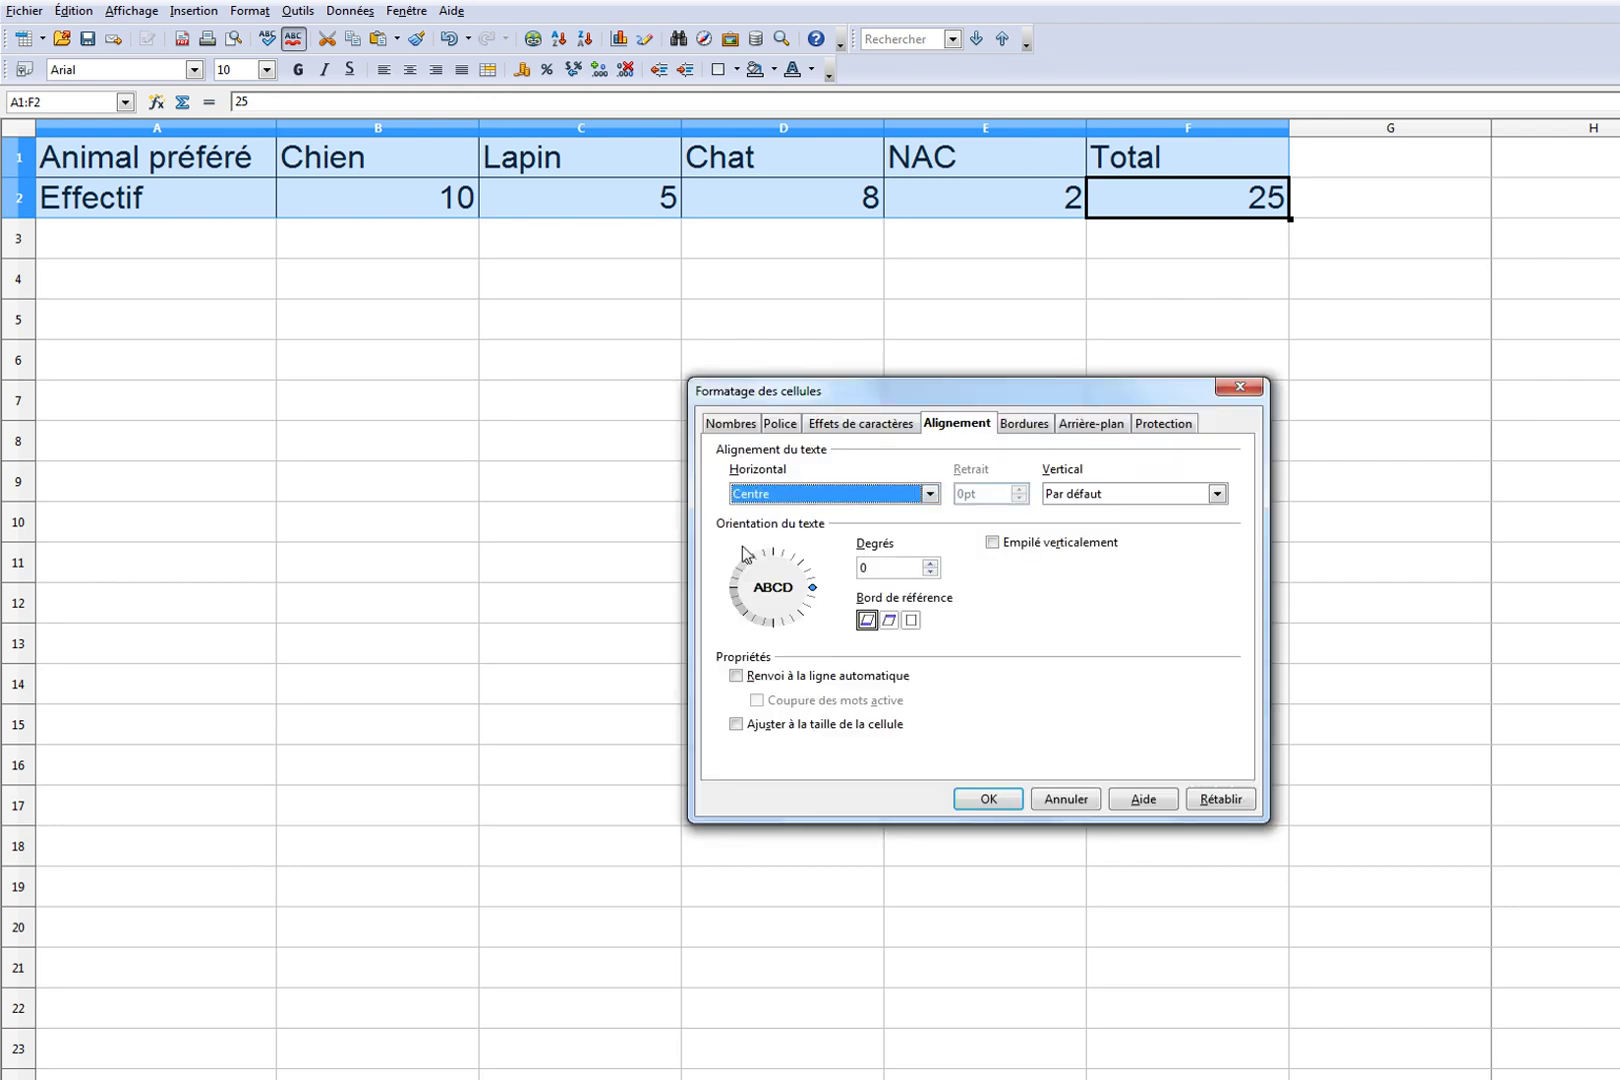
click(1091, 491)
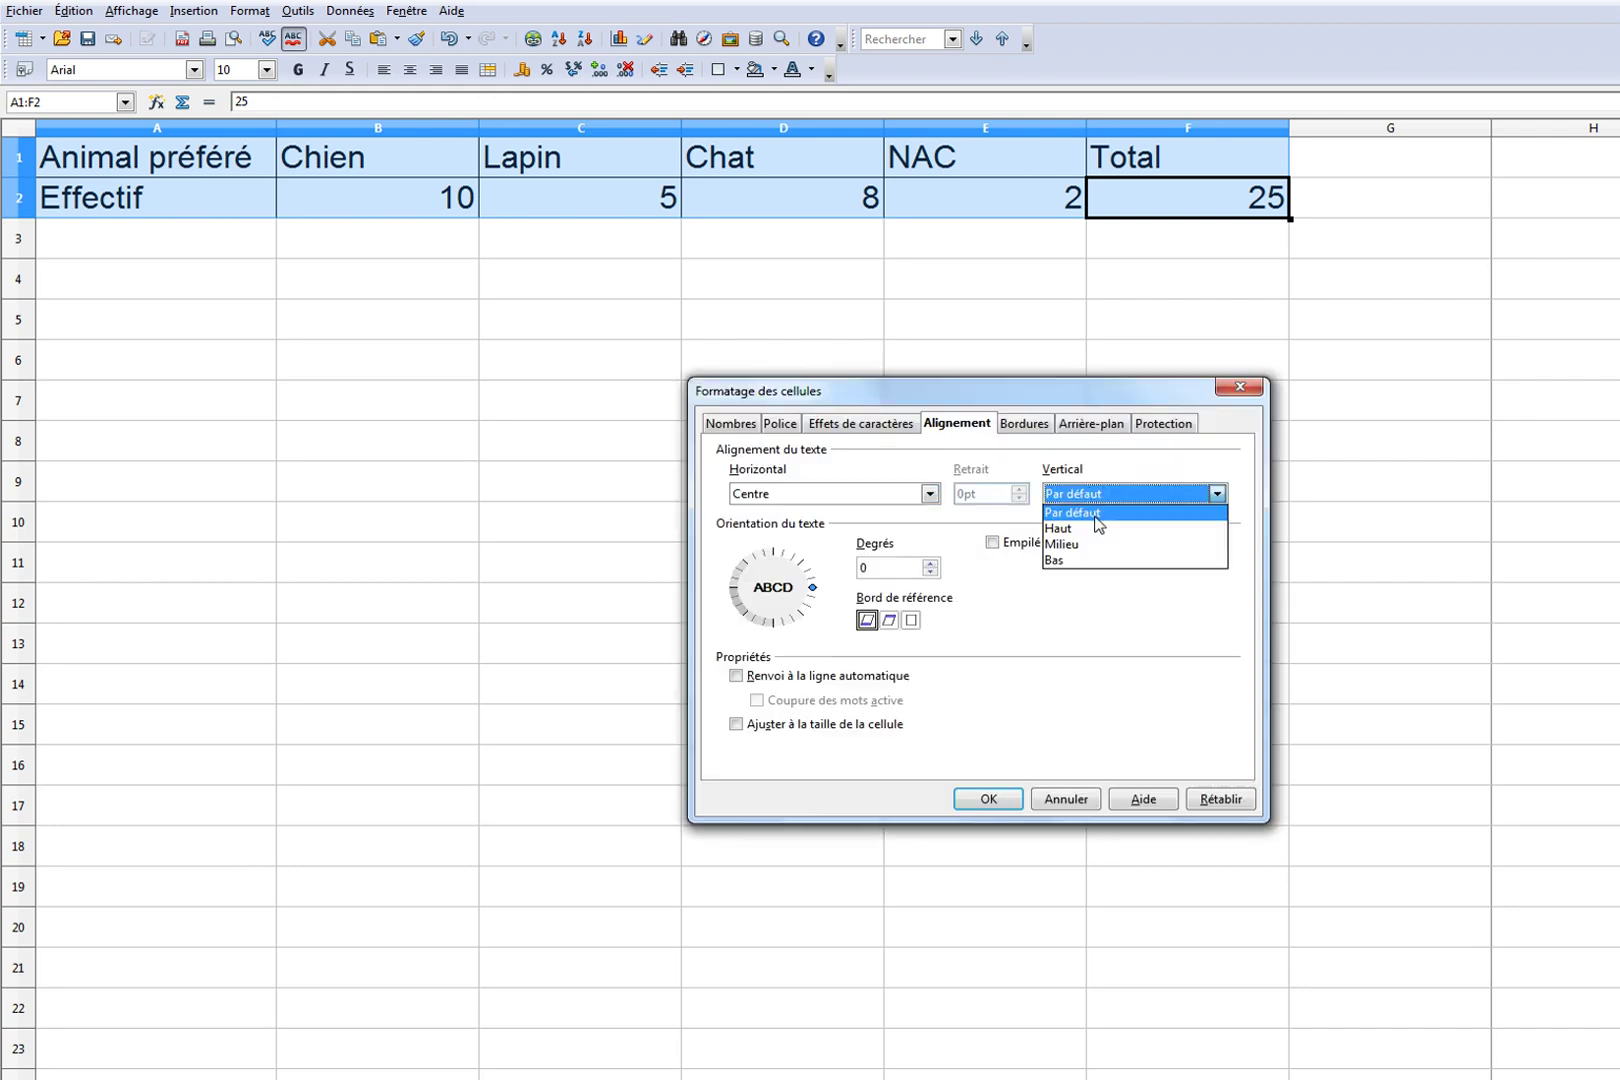
click(1064, 545)
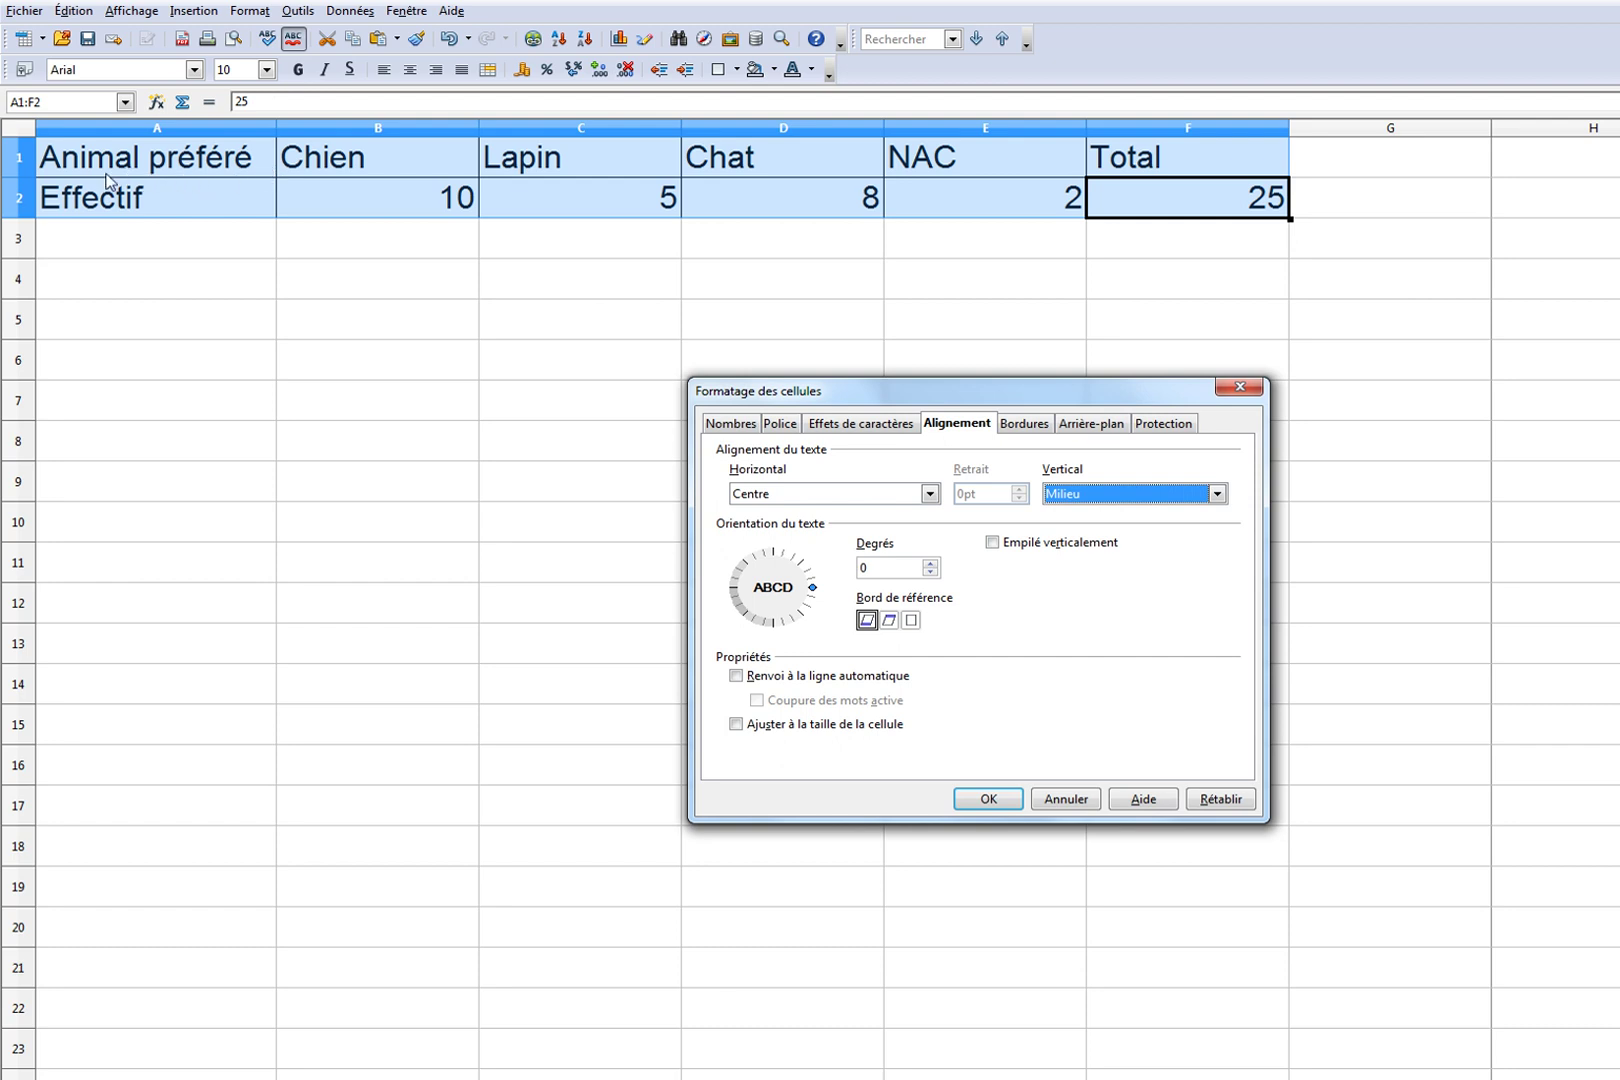
click(736, 677)
click(736, 677)
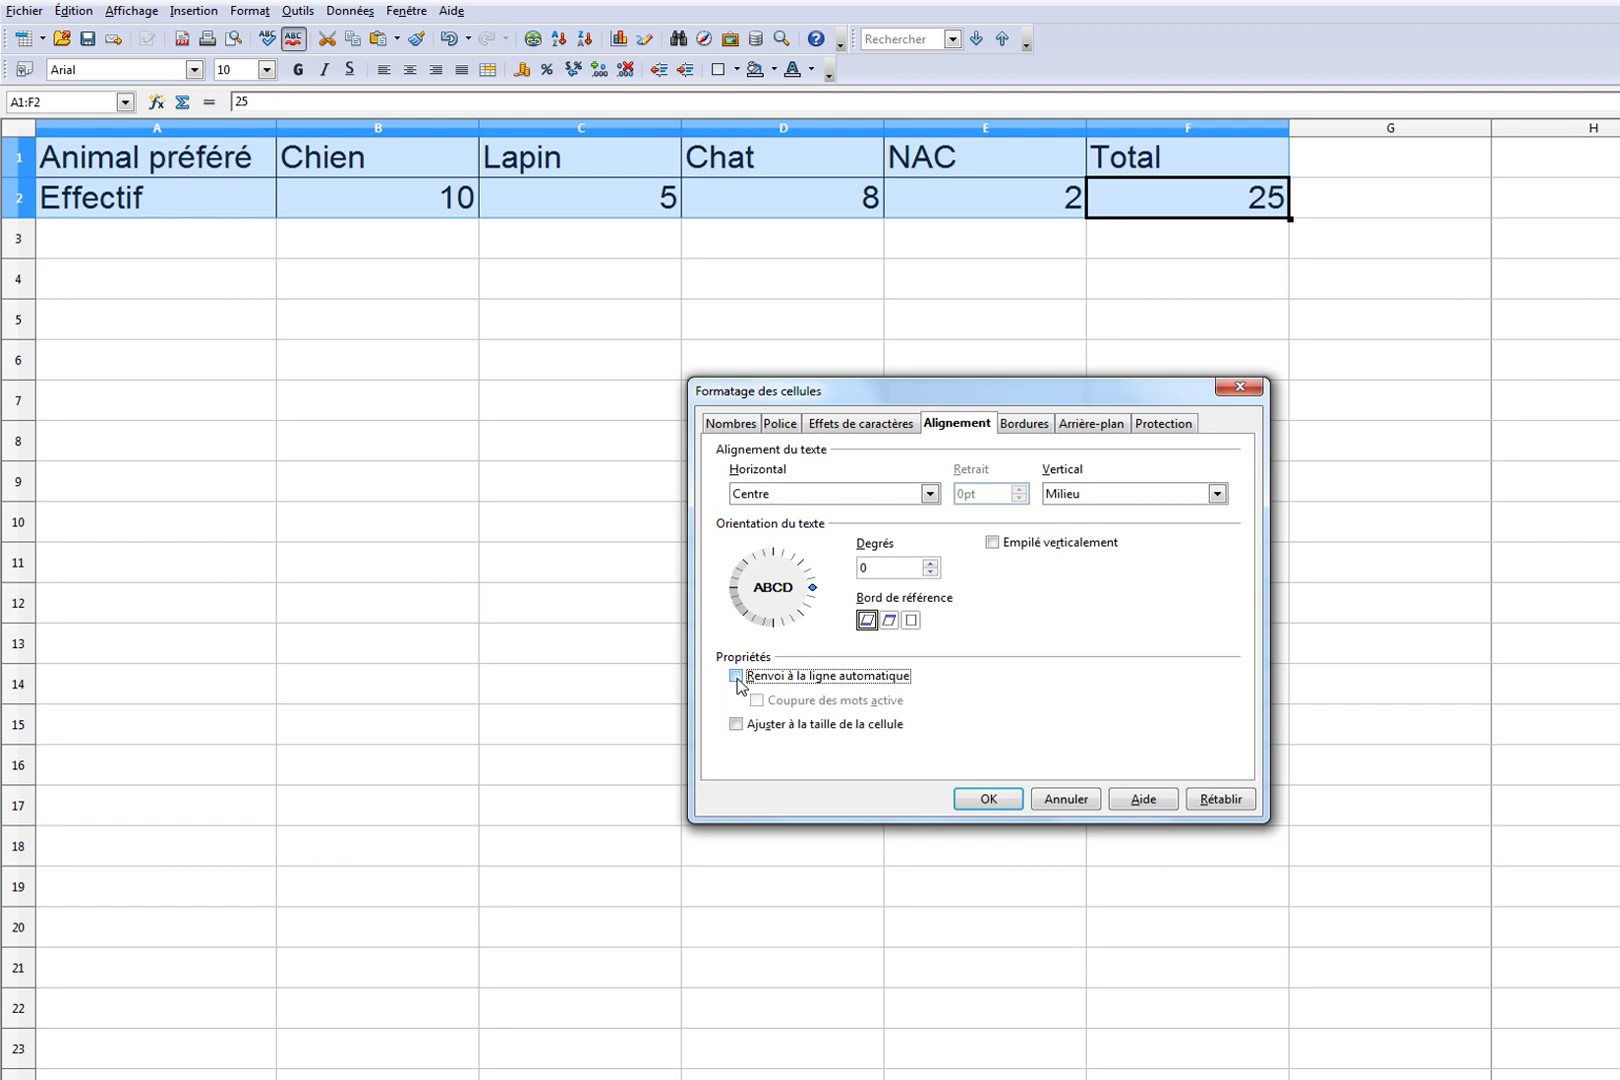
click(1005, 801)
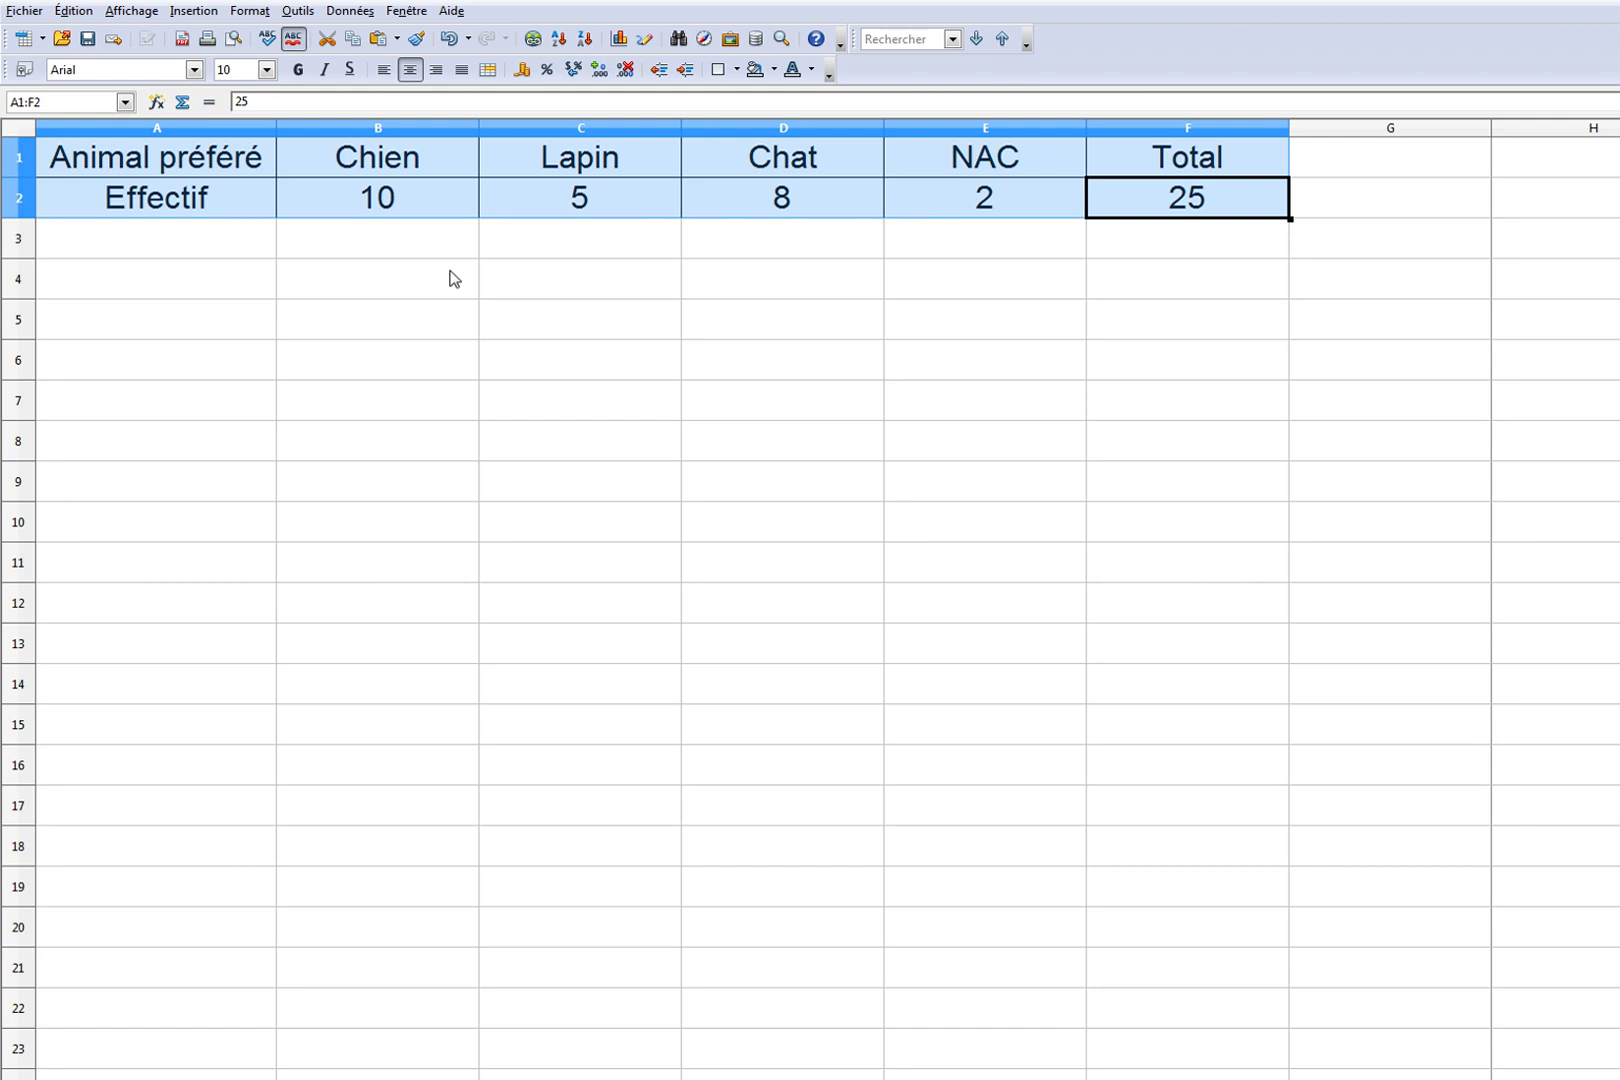
Increase the height of table rows 1 and 2 together and check the result in the page preview.
click(30, 199)
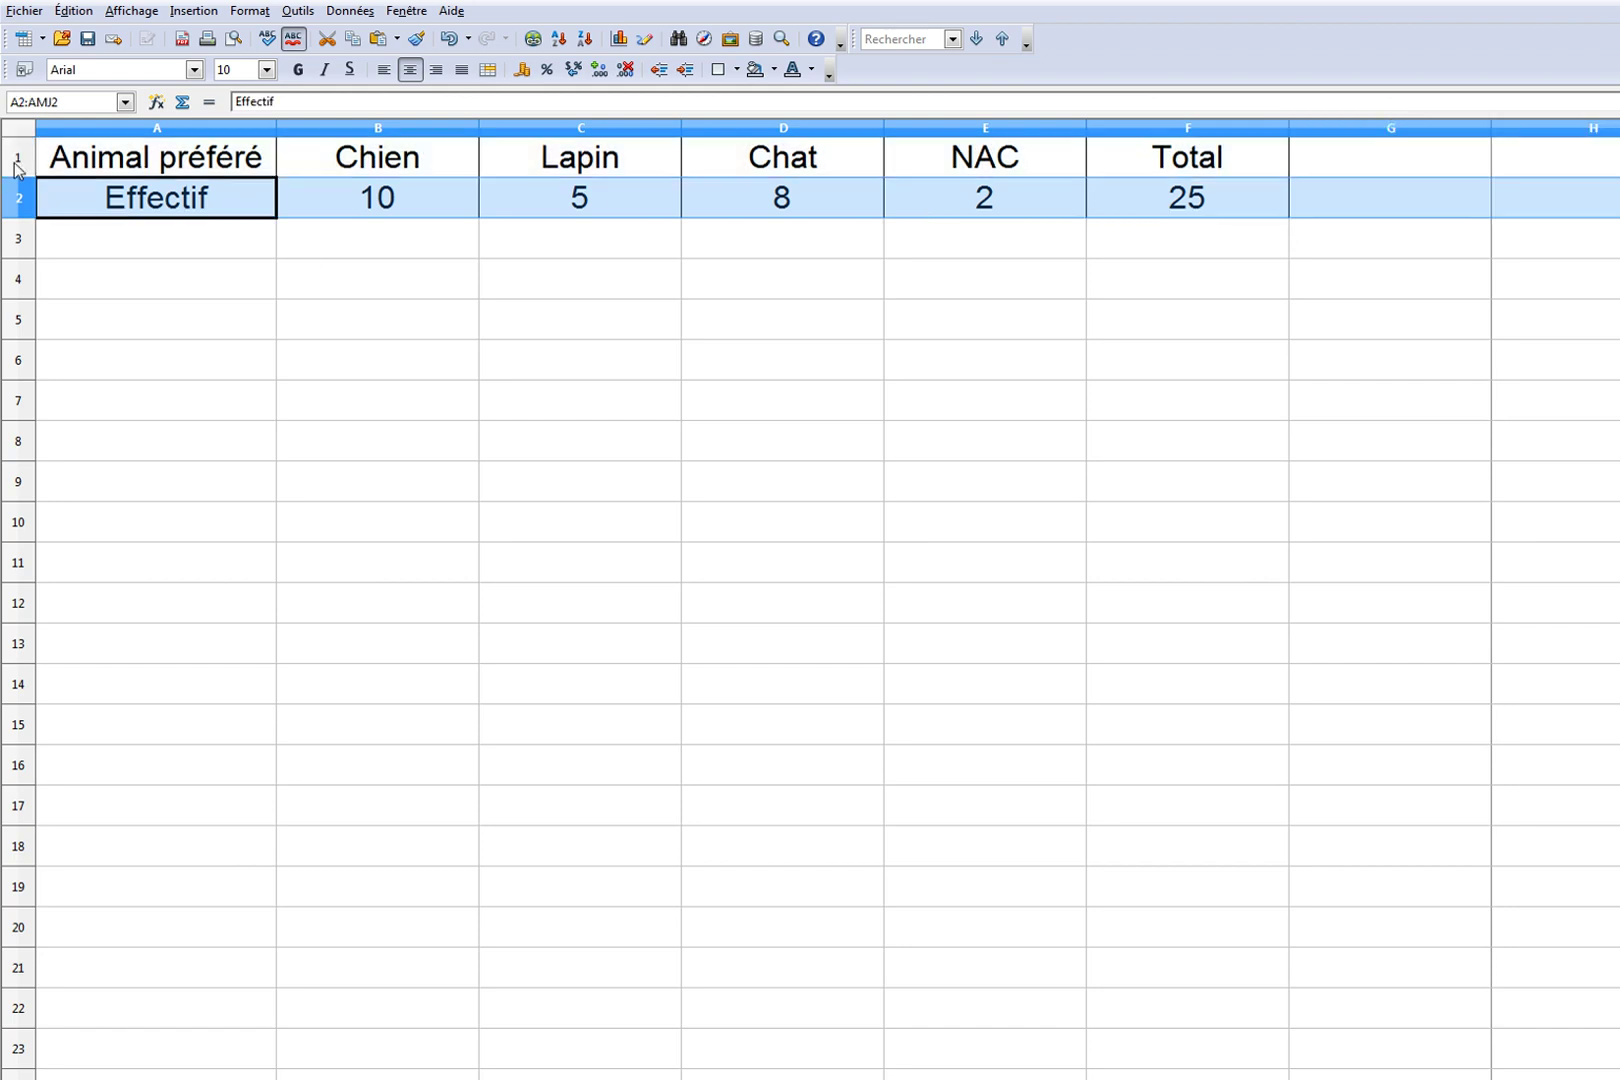
click(16, 168)
drag(16, 178, 16, 196)
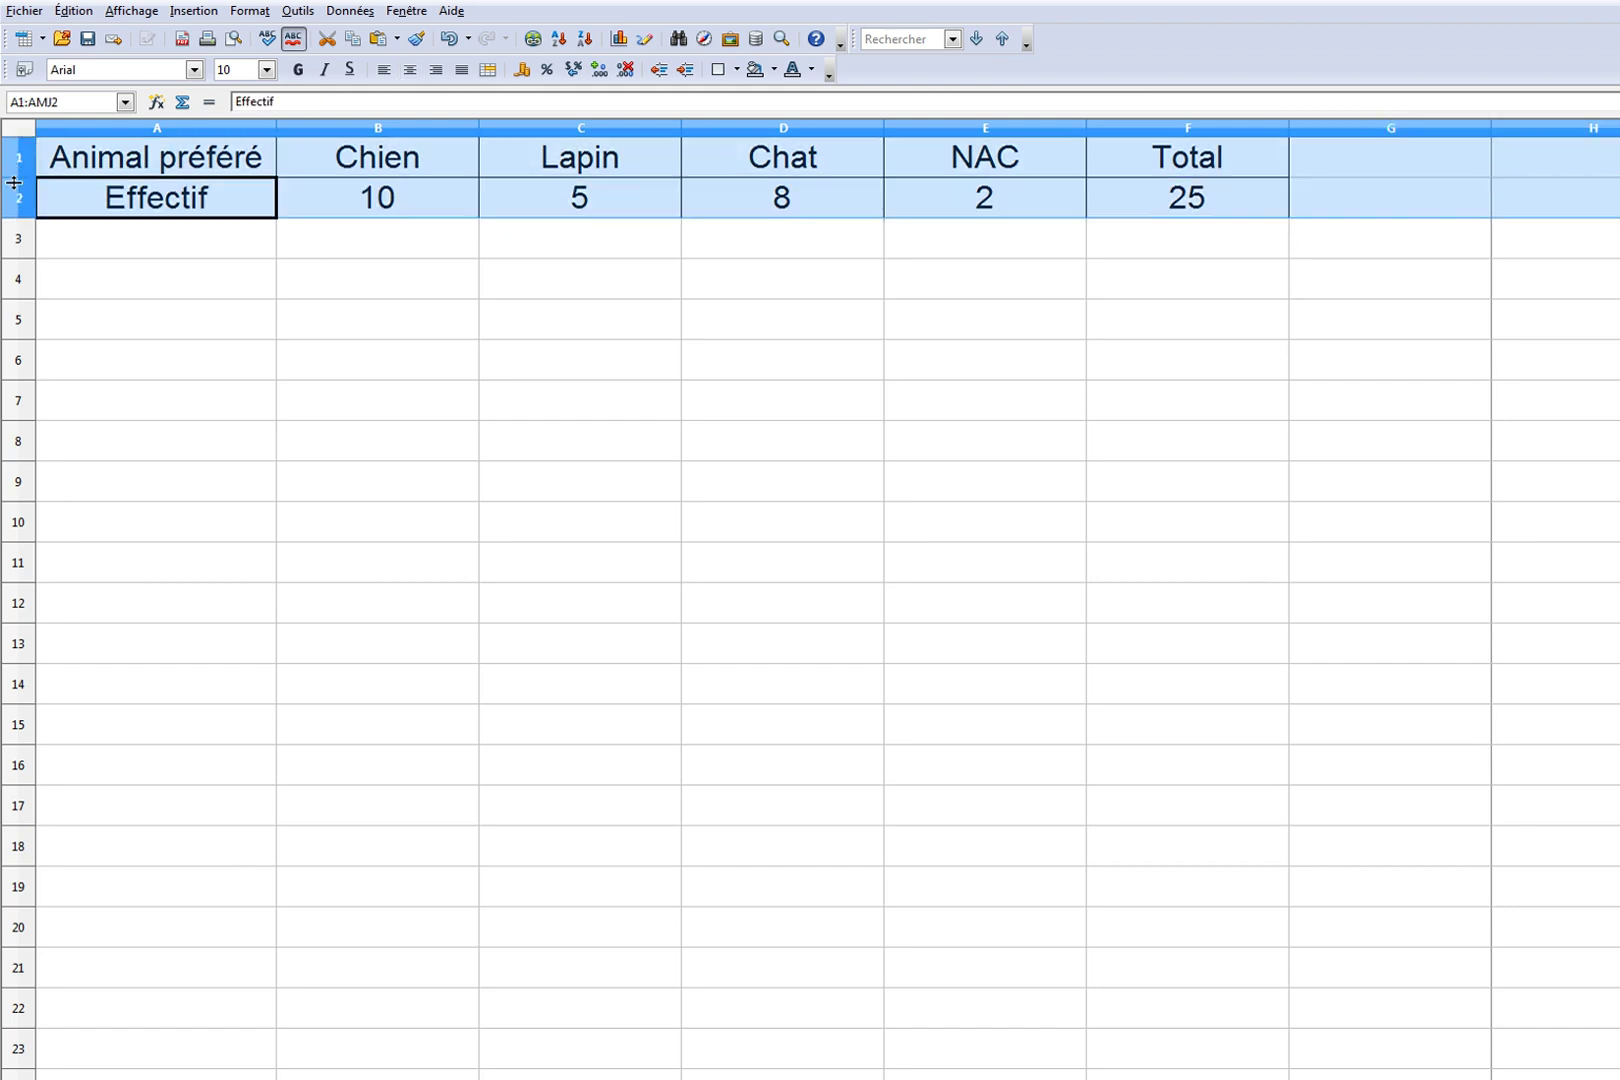
click(18, 238)
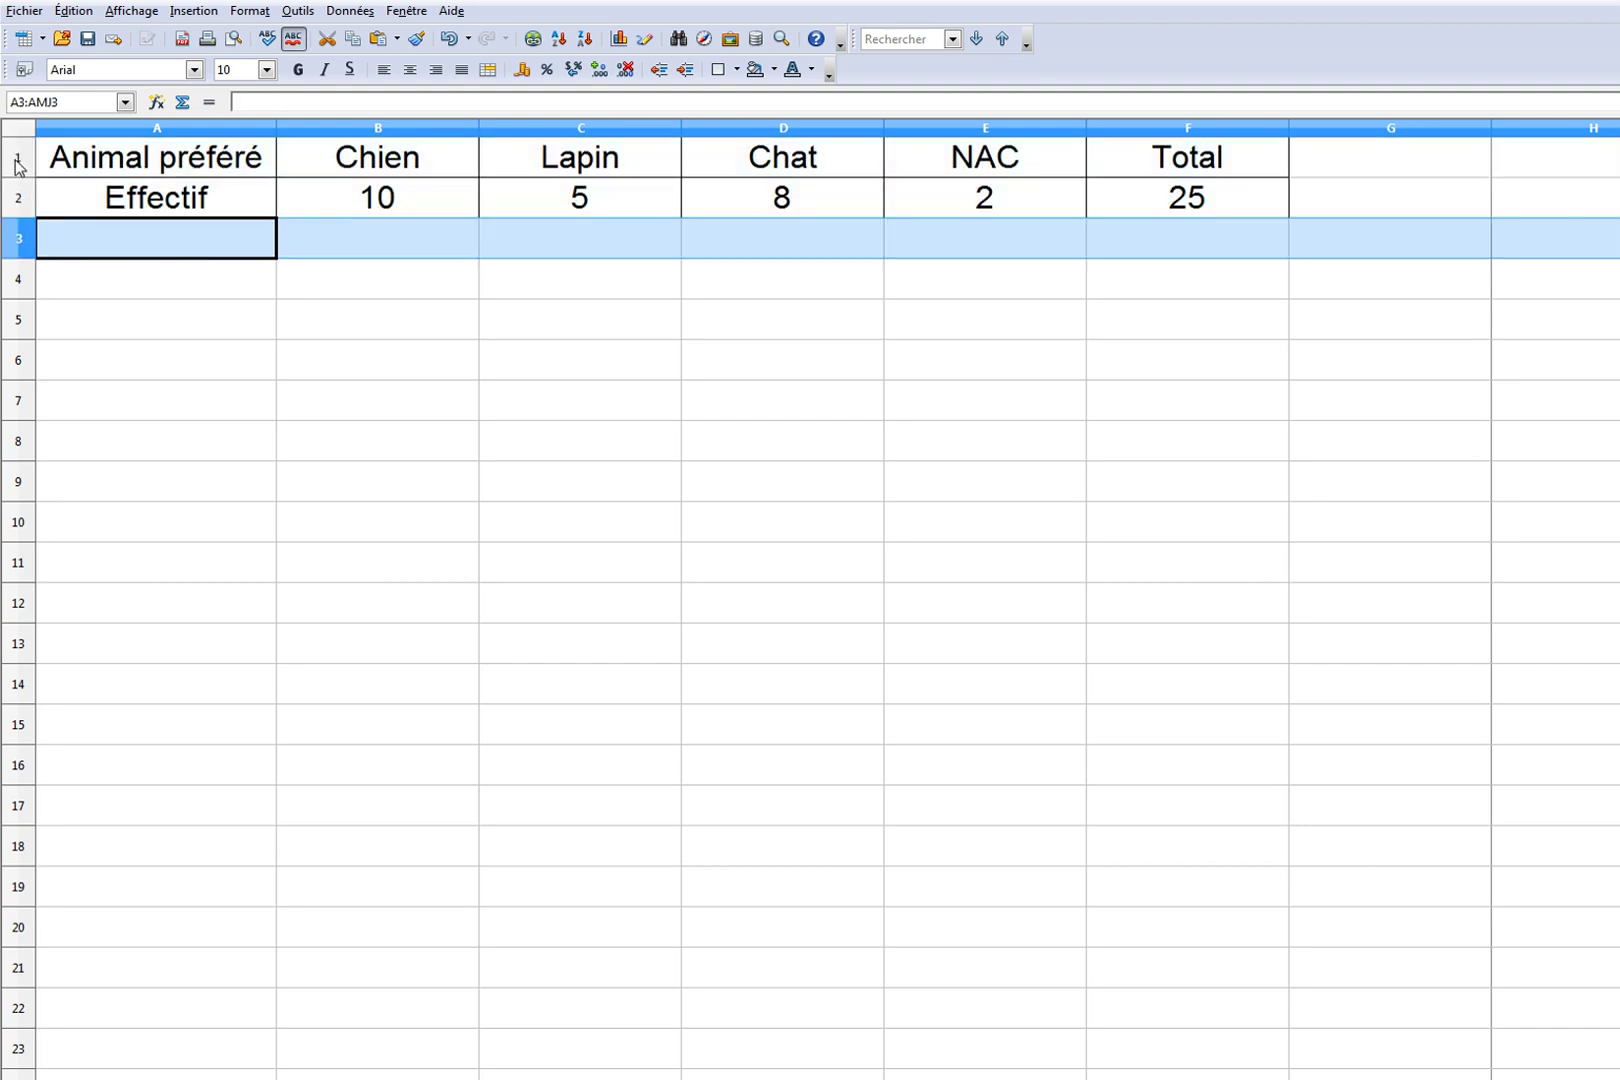
click(18, 168)
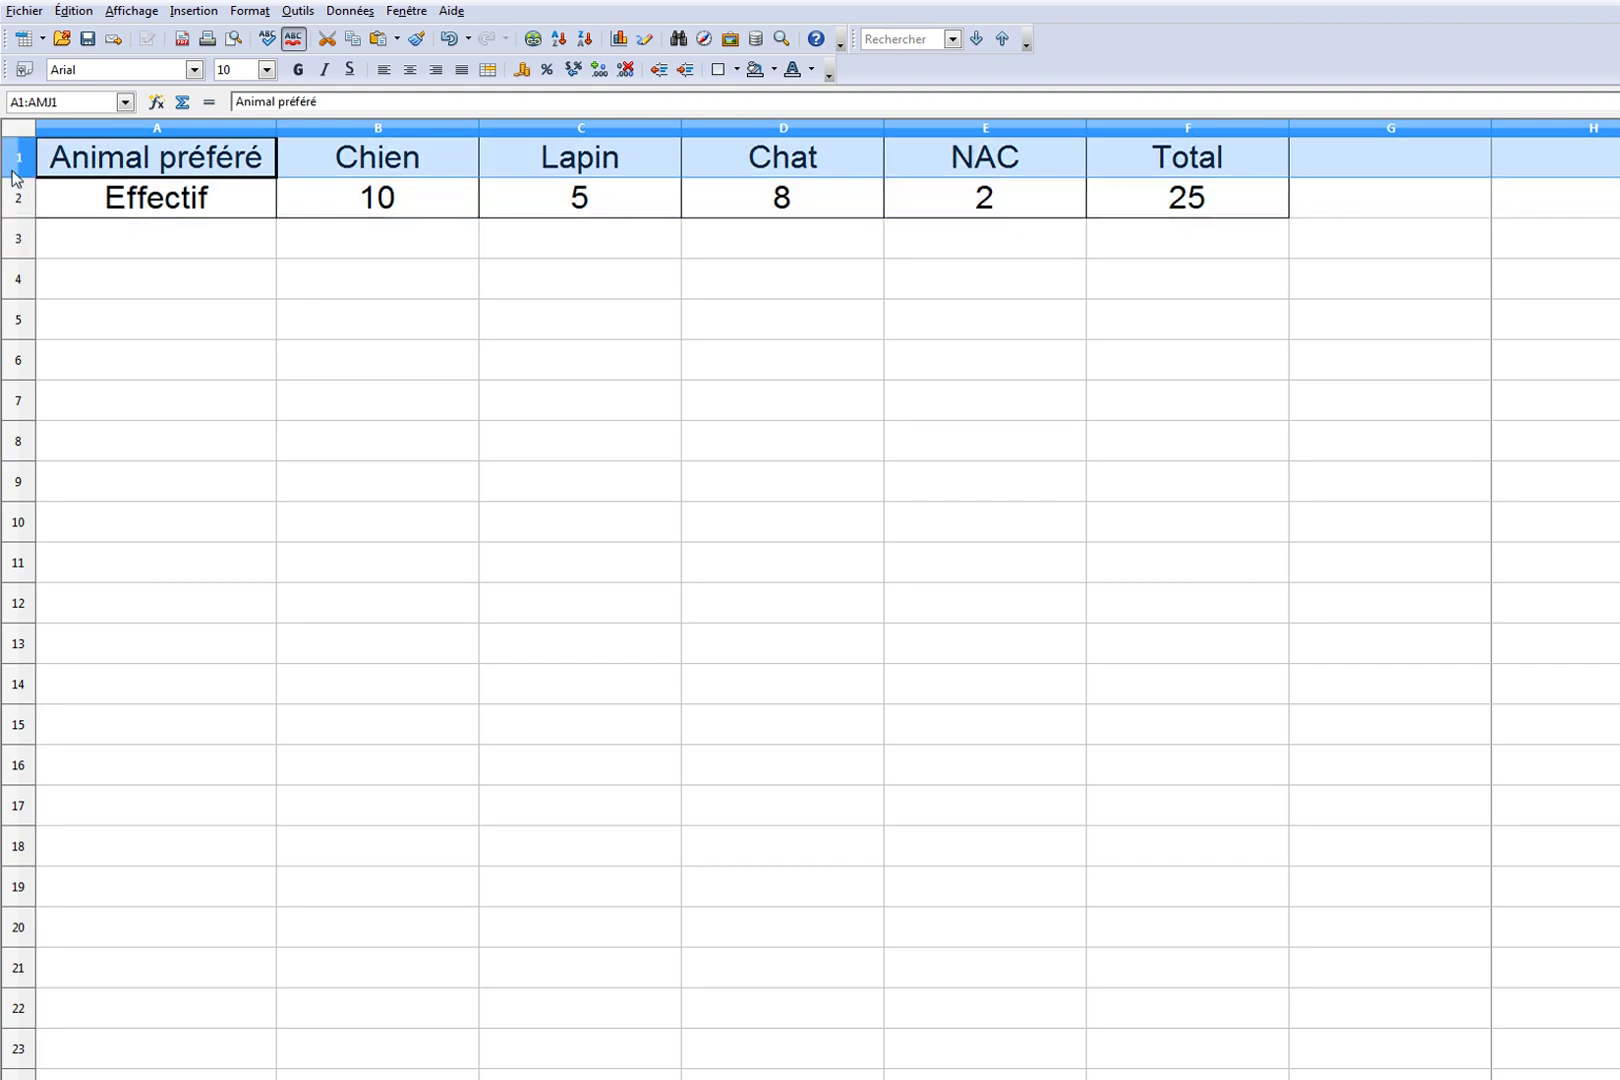
drag(18, 172, 18, 196)
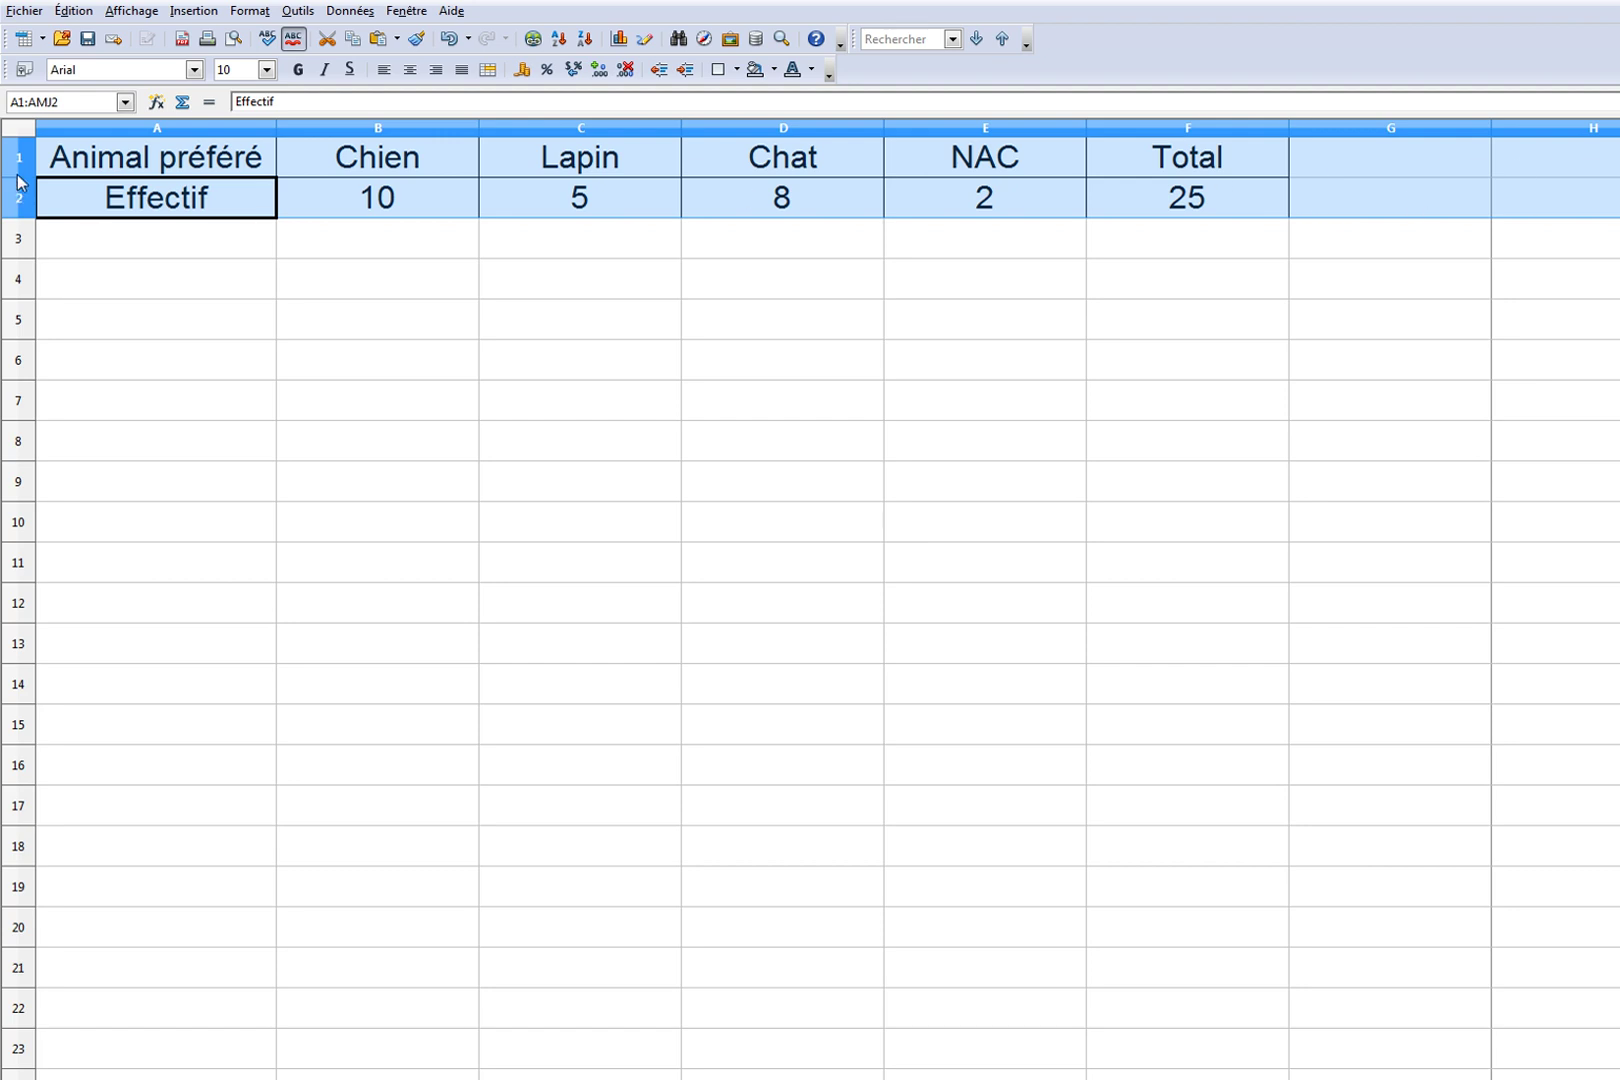
mouse_move(14, 177)
mouse_down()
mouse_move(12, 162)
mouse_move(11, 192)
mouse_up()
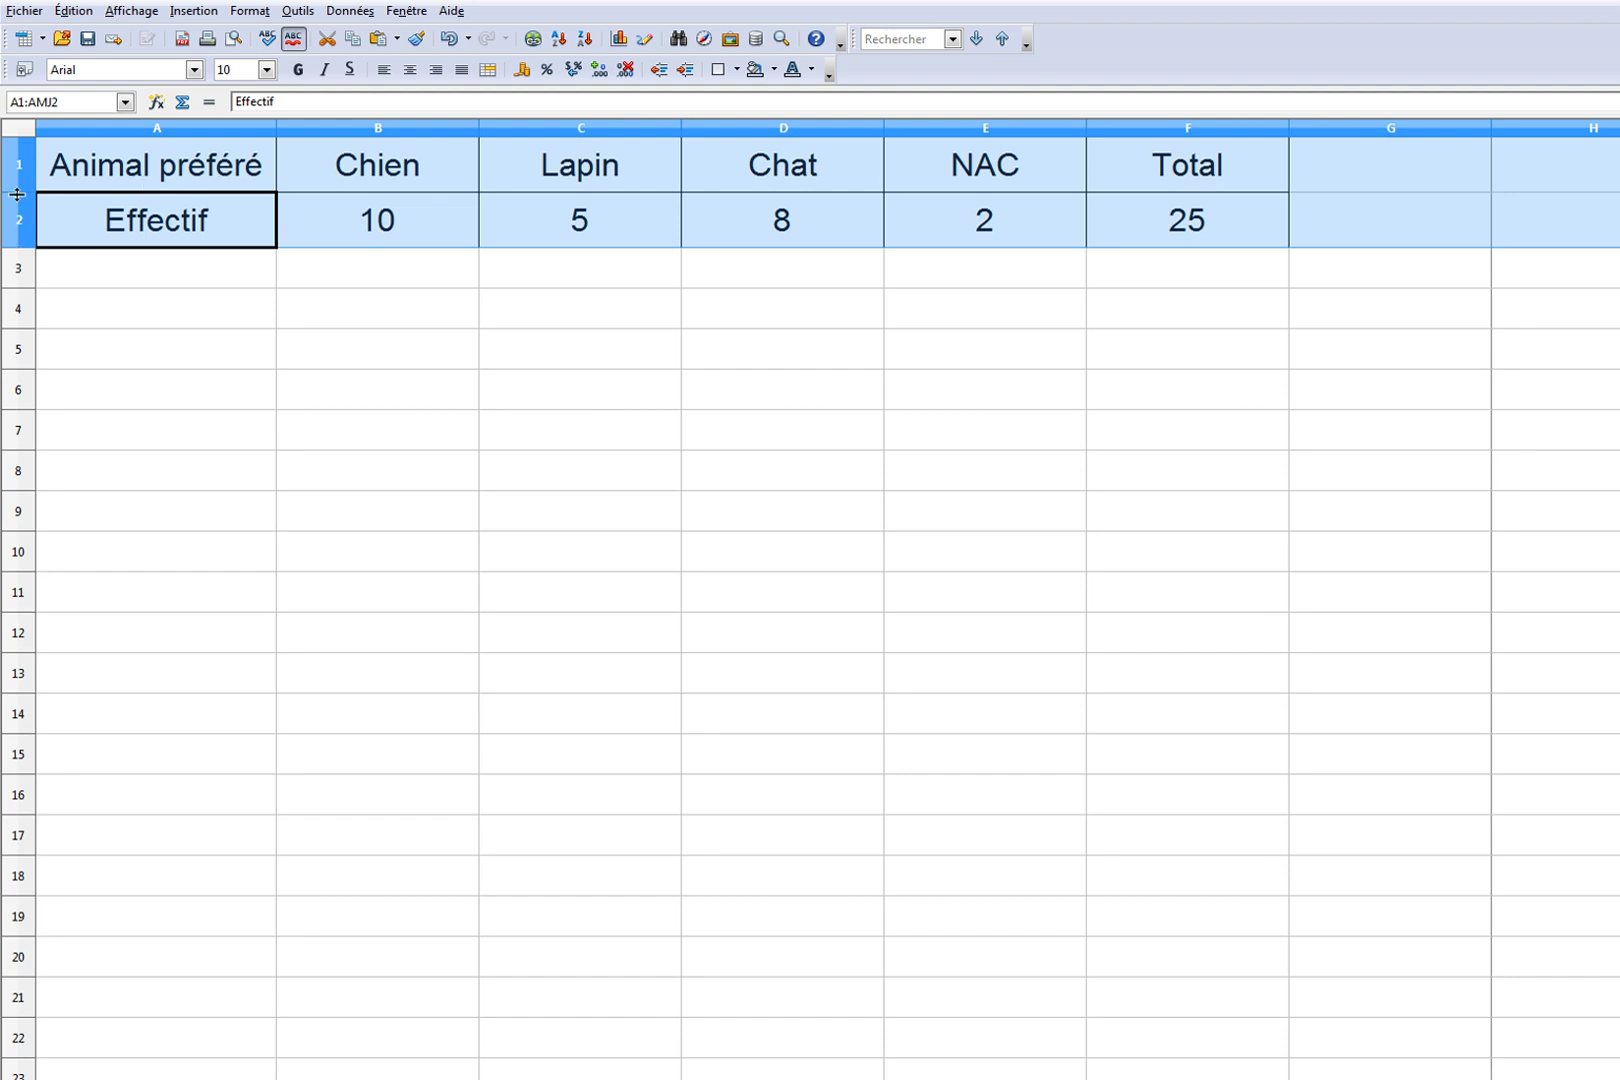
mouse_move(14, 192)
mouse_down()
mouse_move(14, 222)
mouse_move(7, 202)
mouse_up()
click(431, 300)
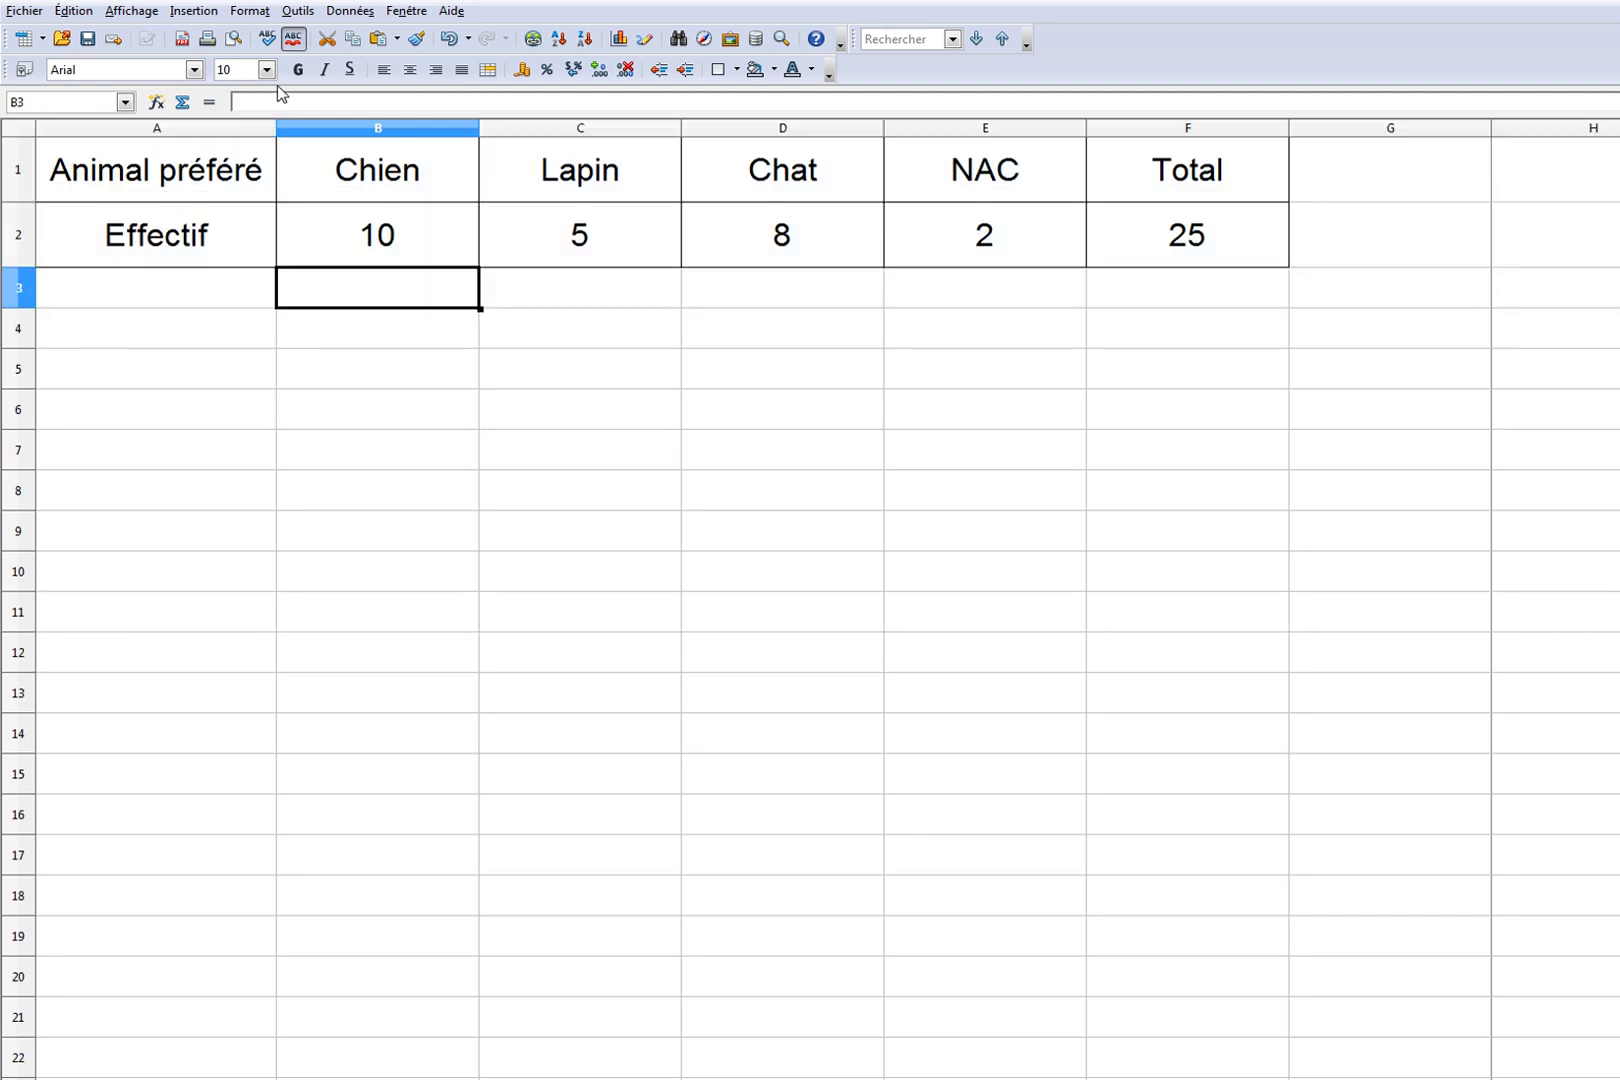
click(233, 41)
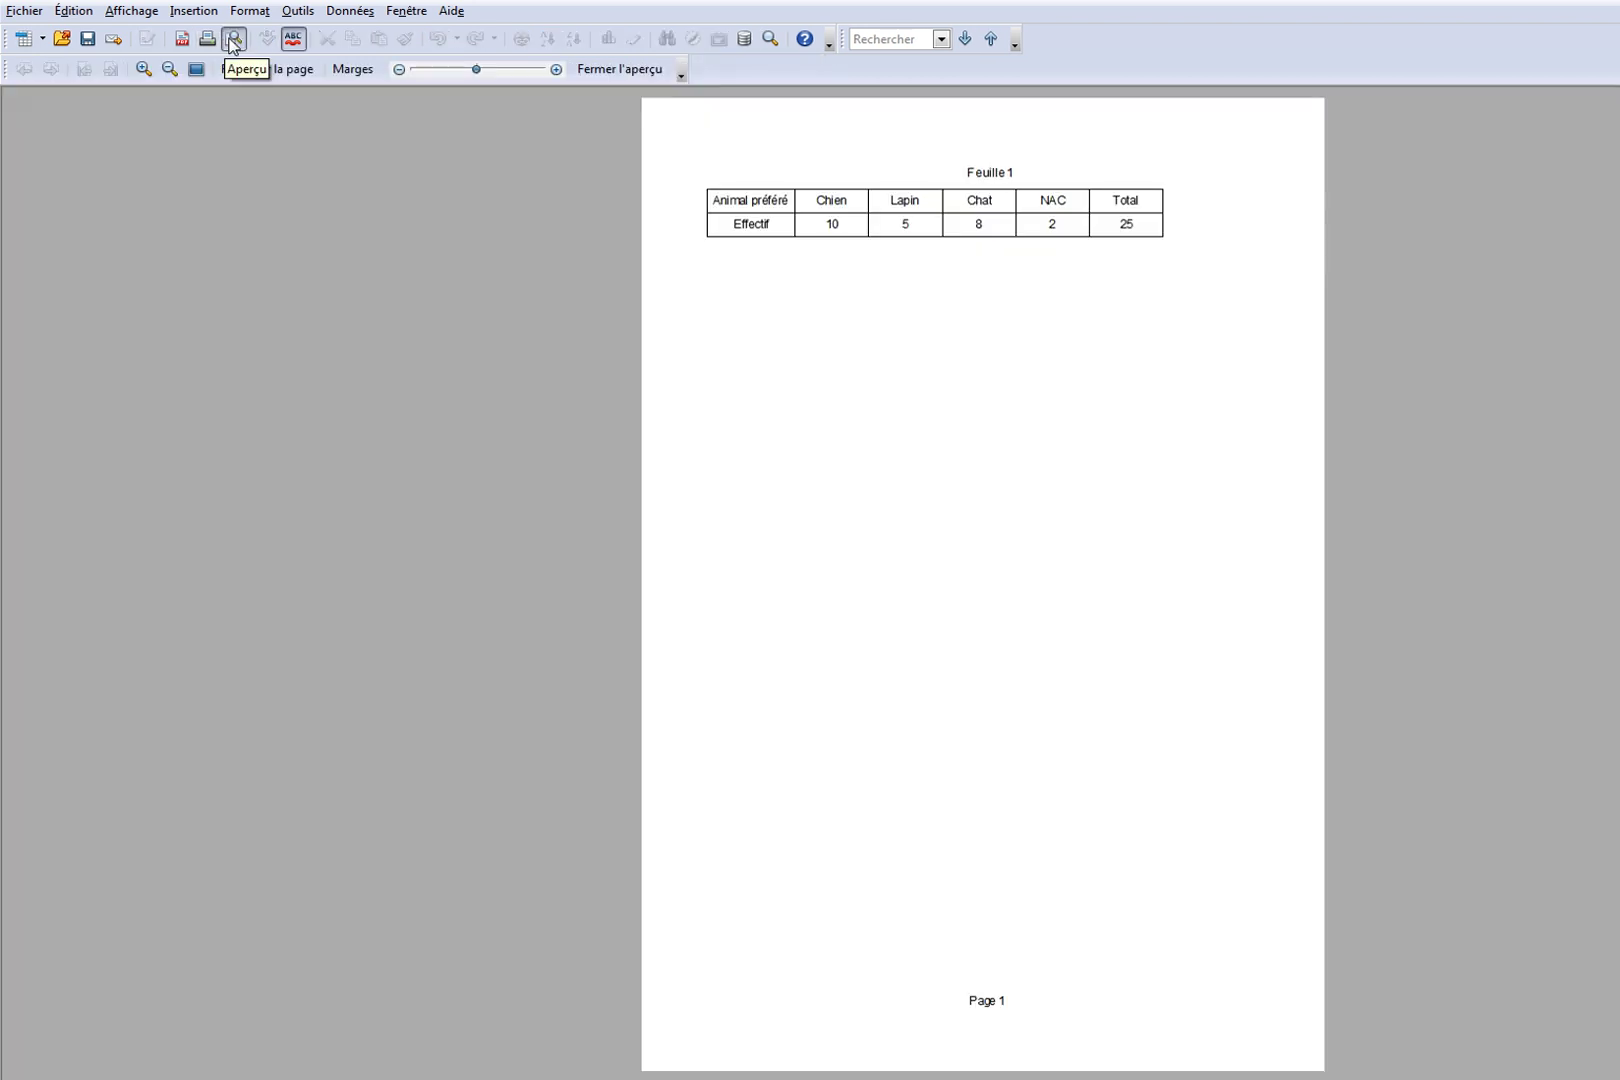
click(644, 75)
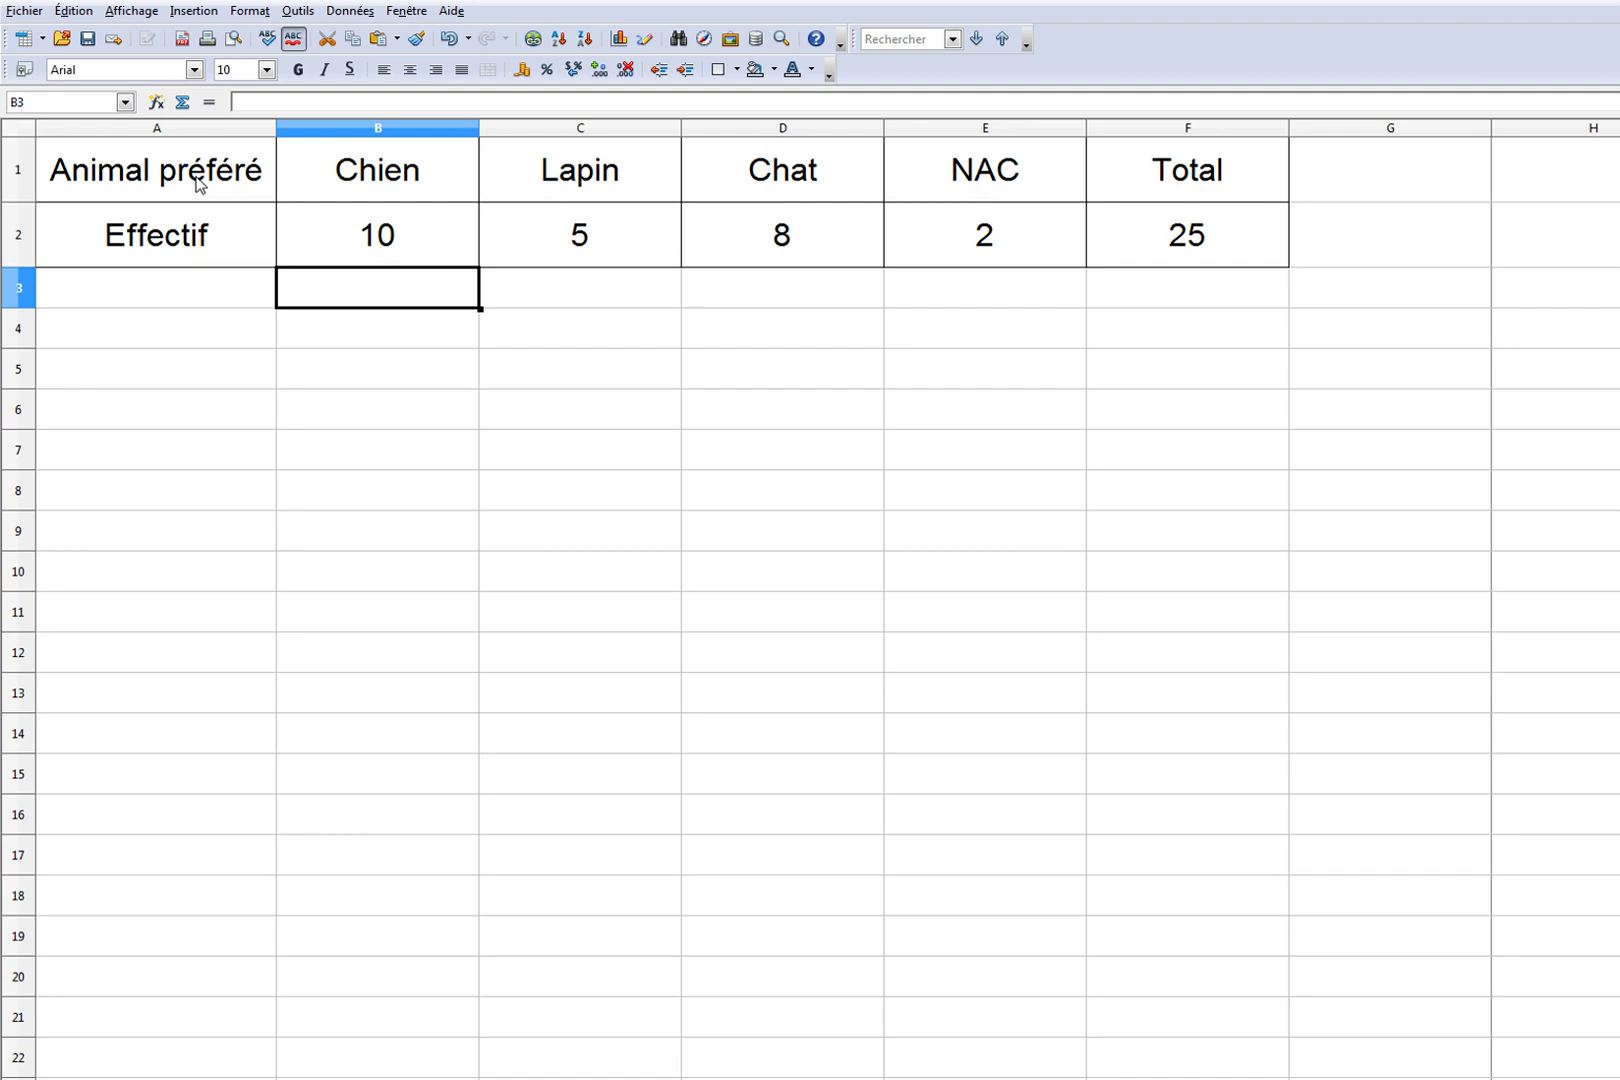
Insert a normal column chart from A1:E2 with data series in rows and the first row and column as labels.
drag(199, 184, 985, 233)
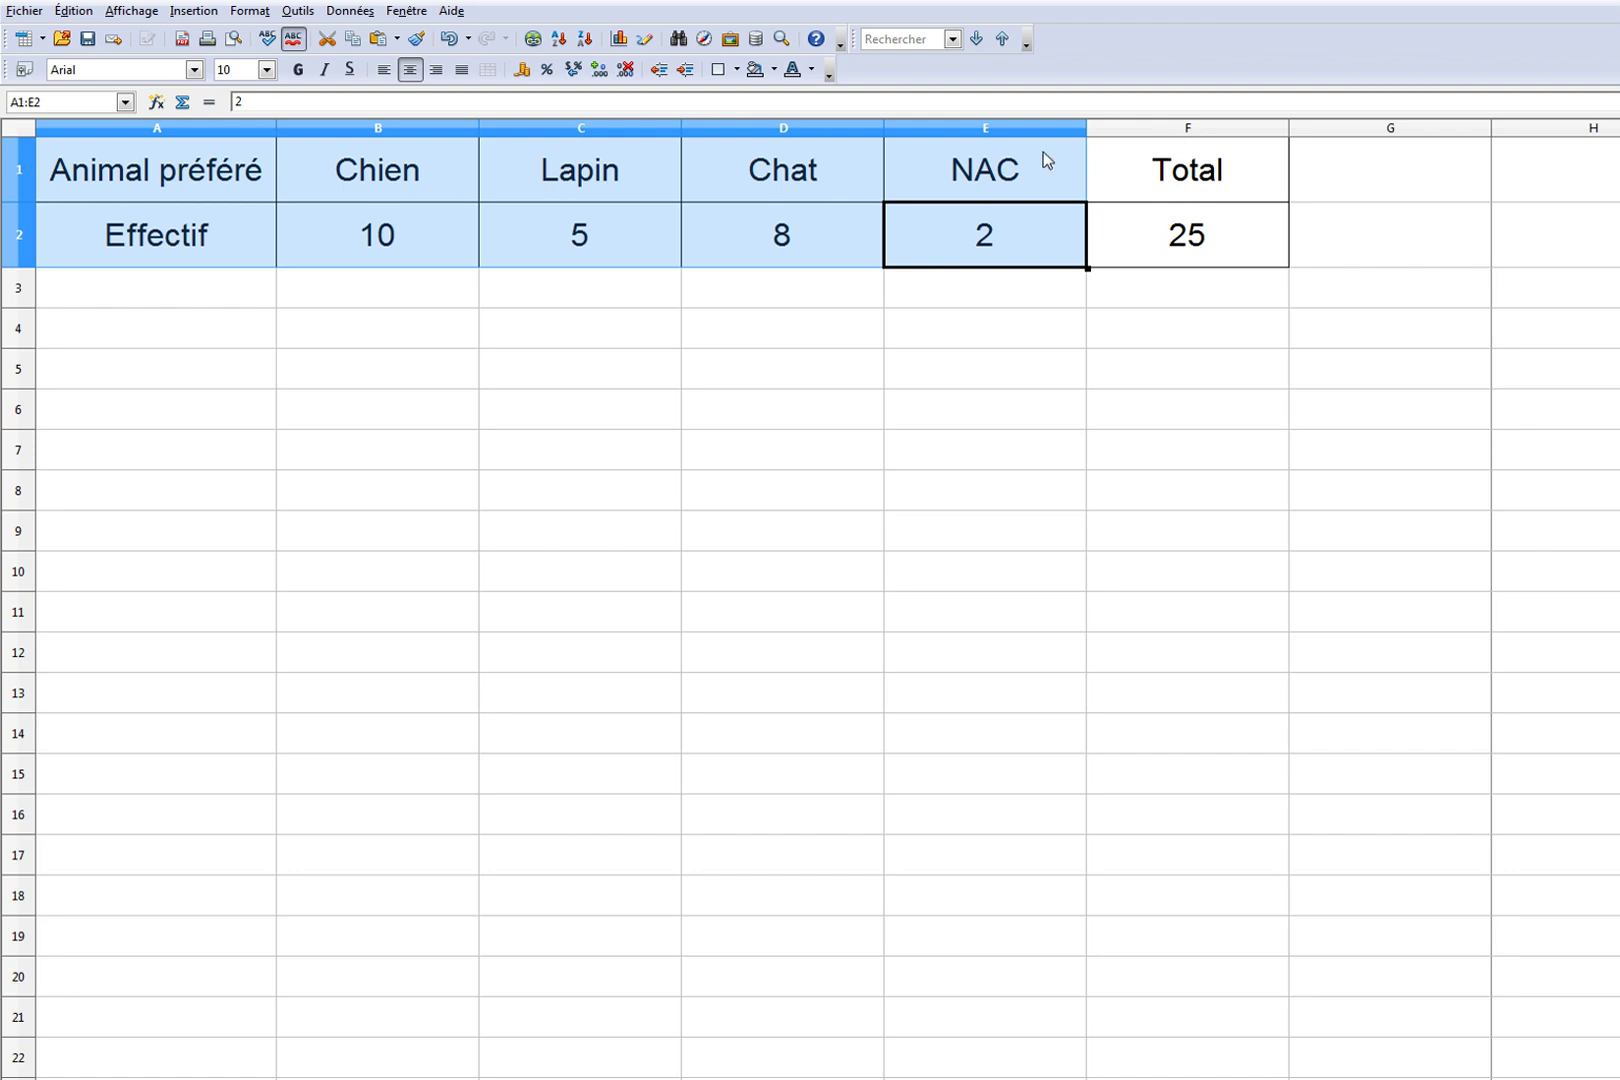
click(619, 40)
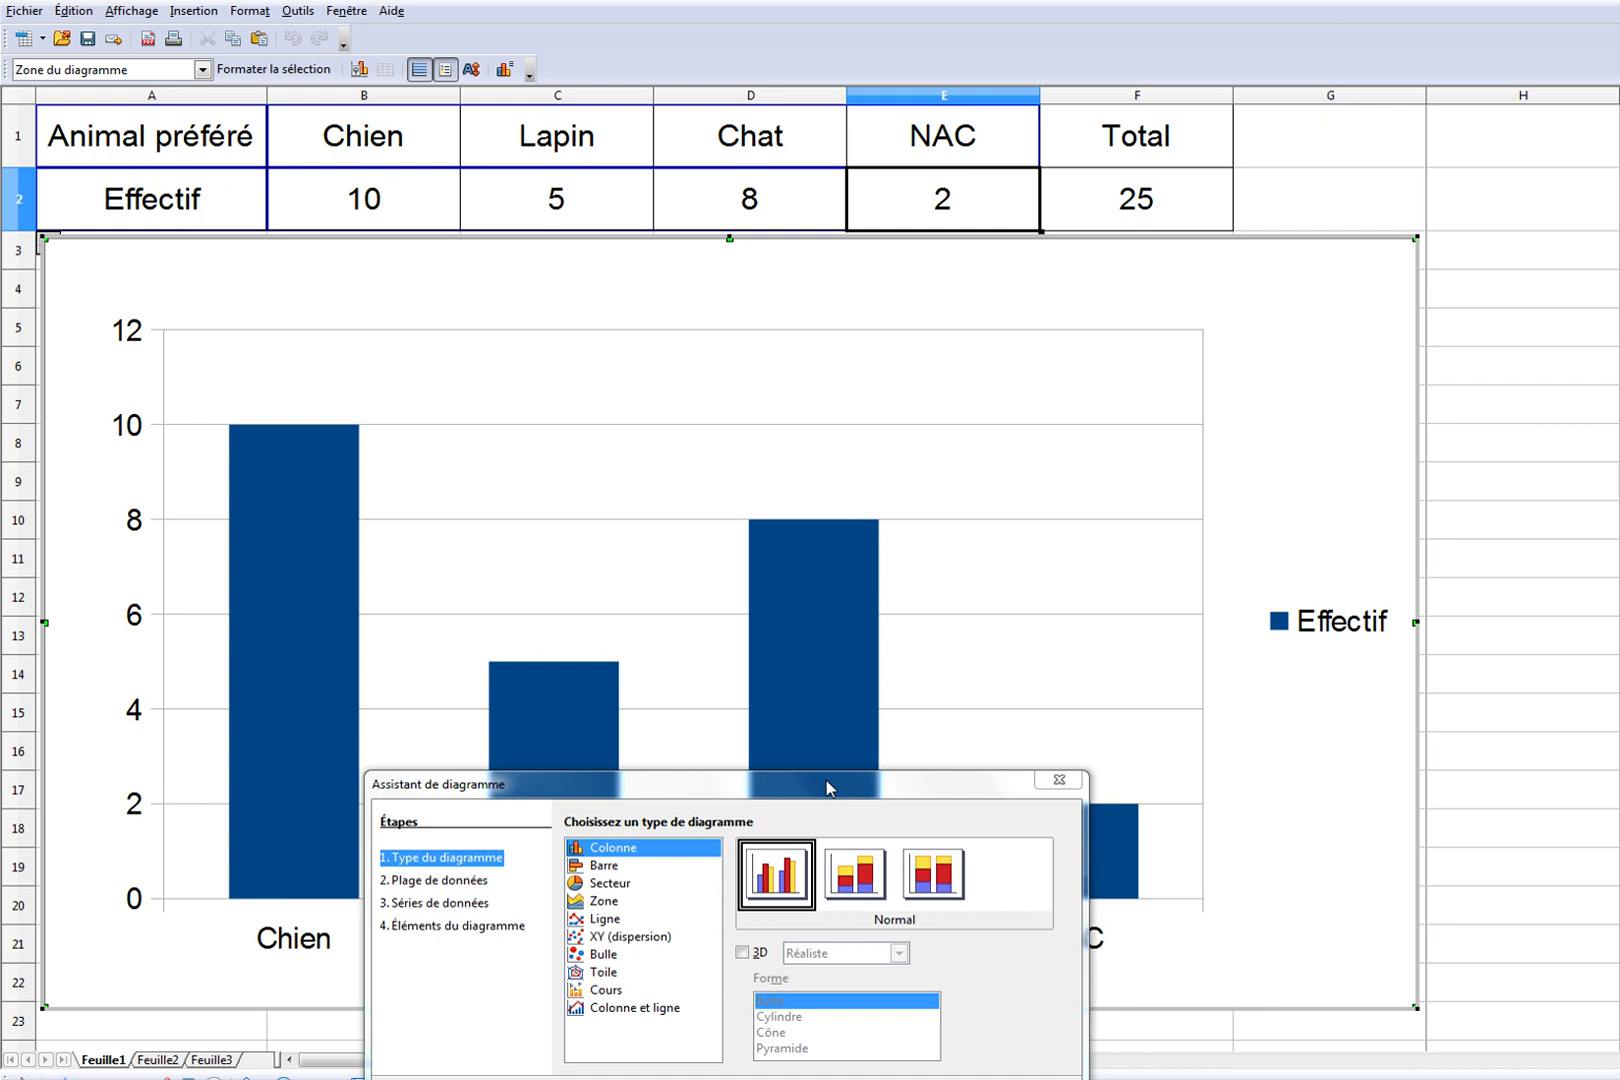
drag(832, 780, 875, 738)
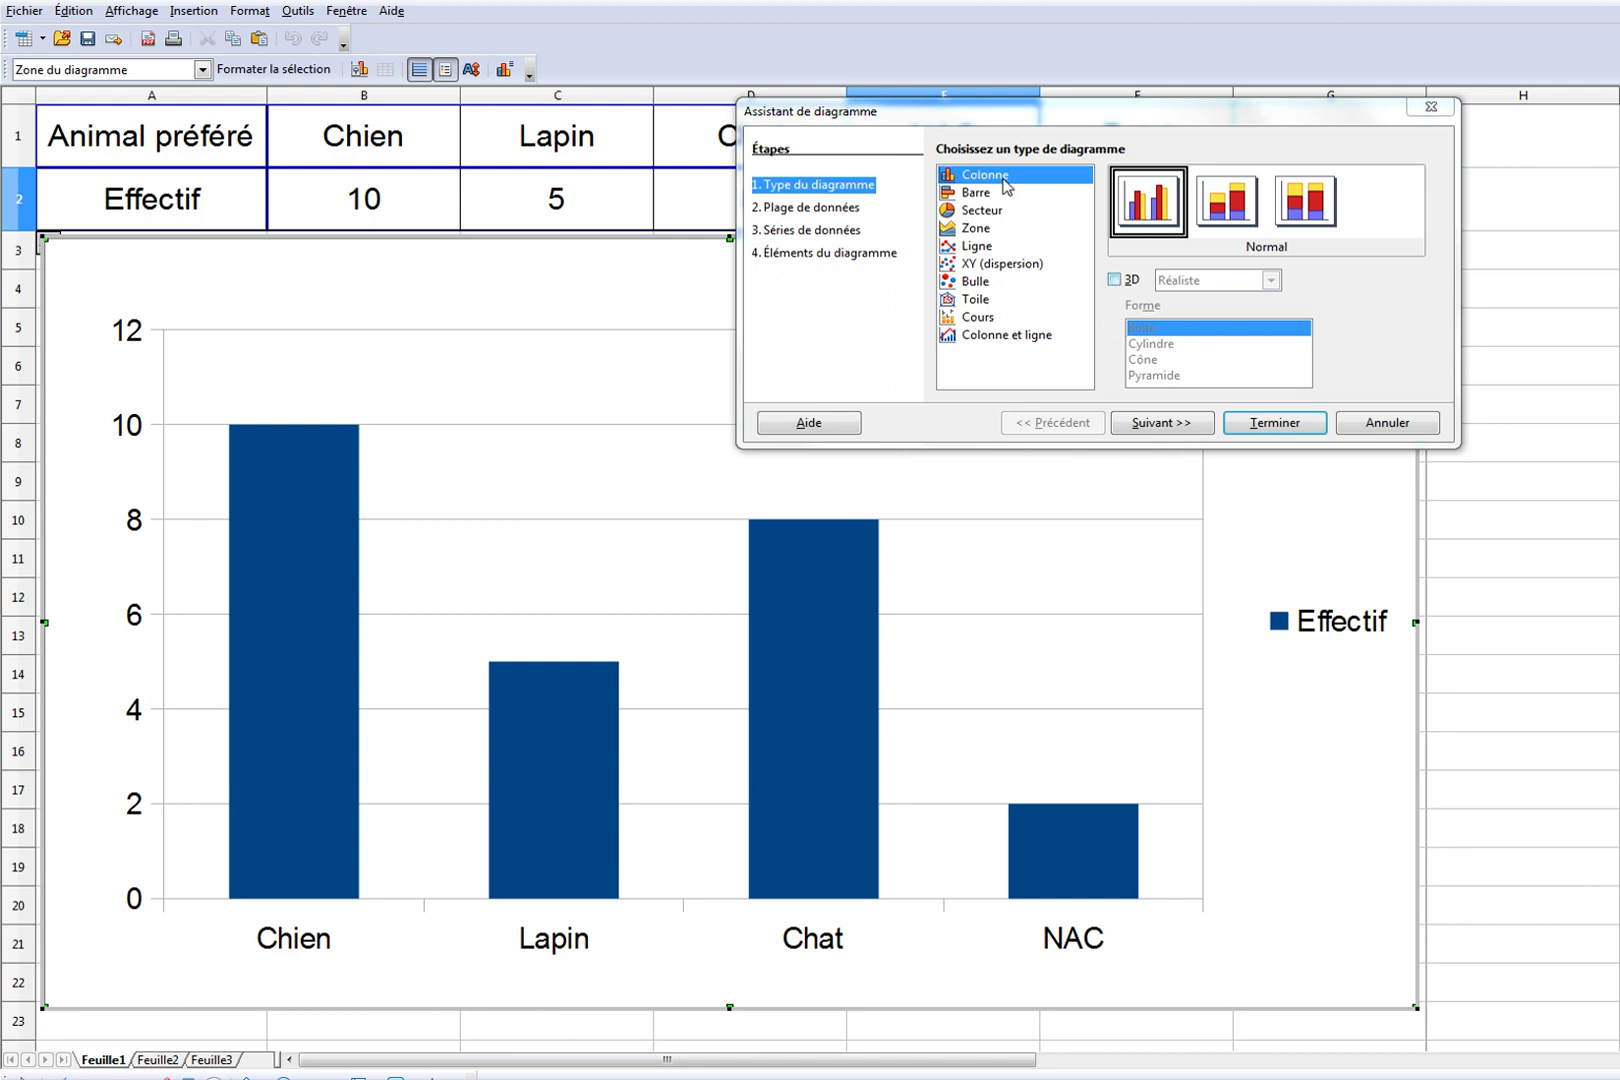
click(1160, 424)
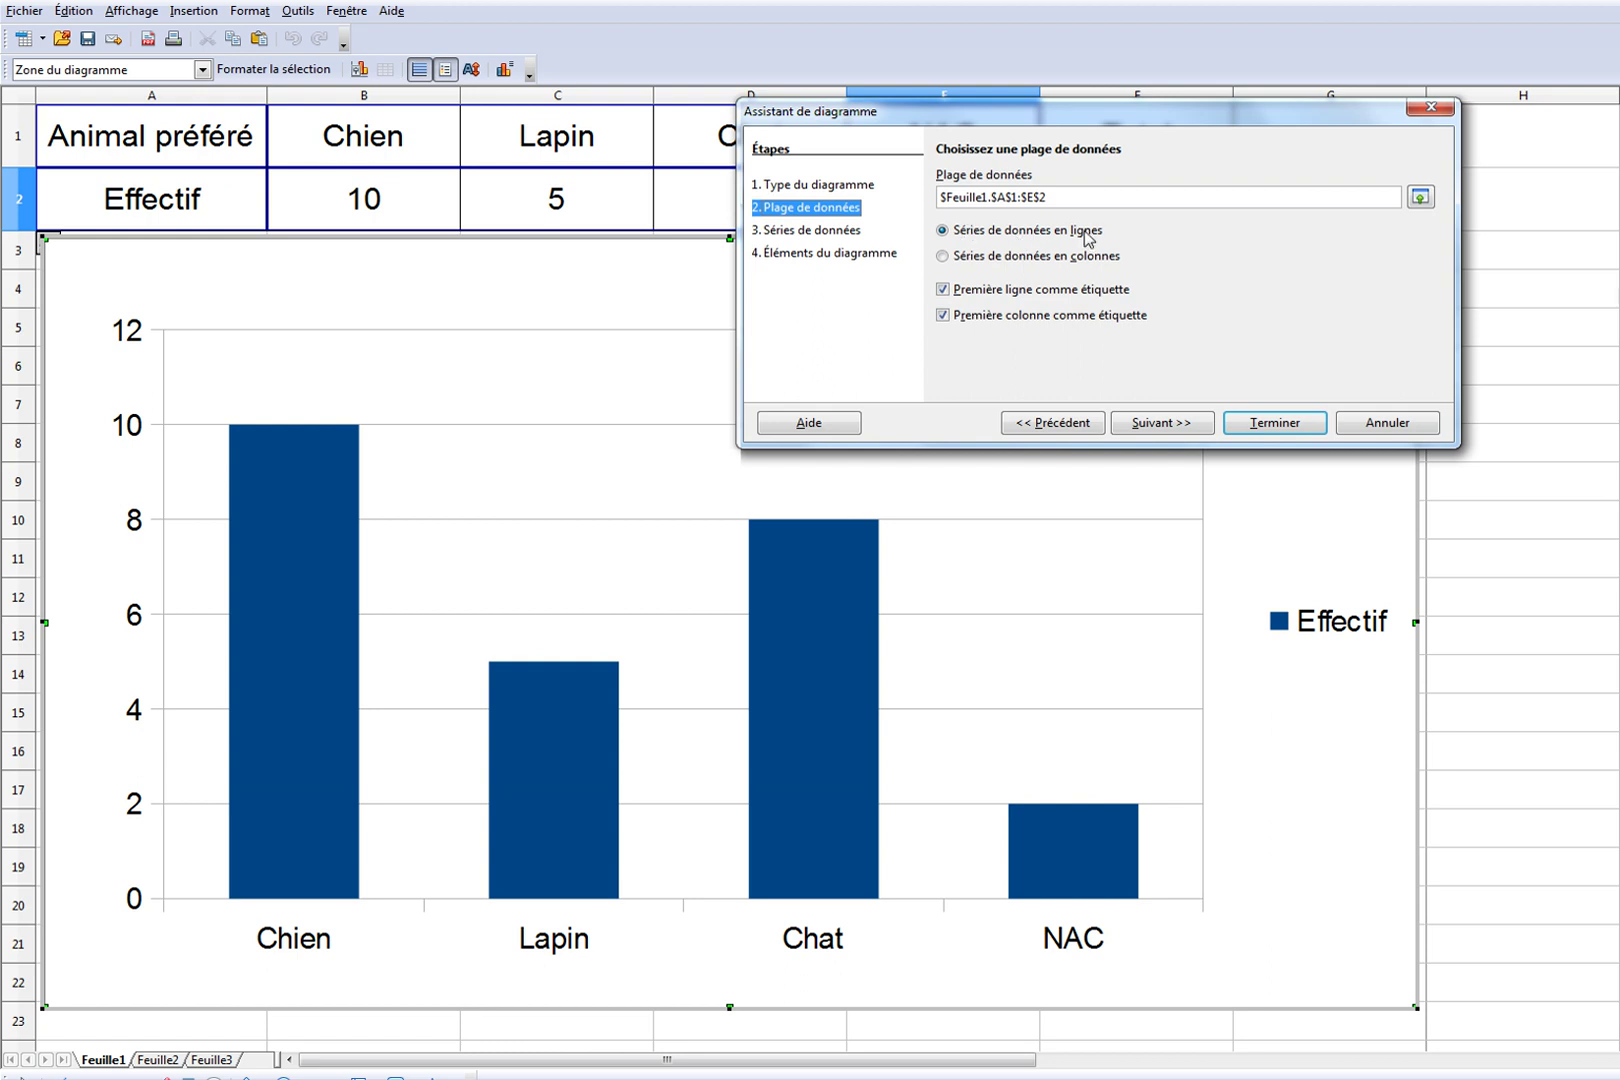
click(1186, 425)
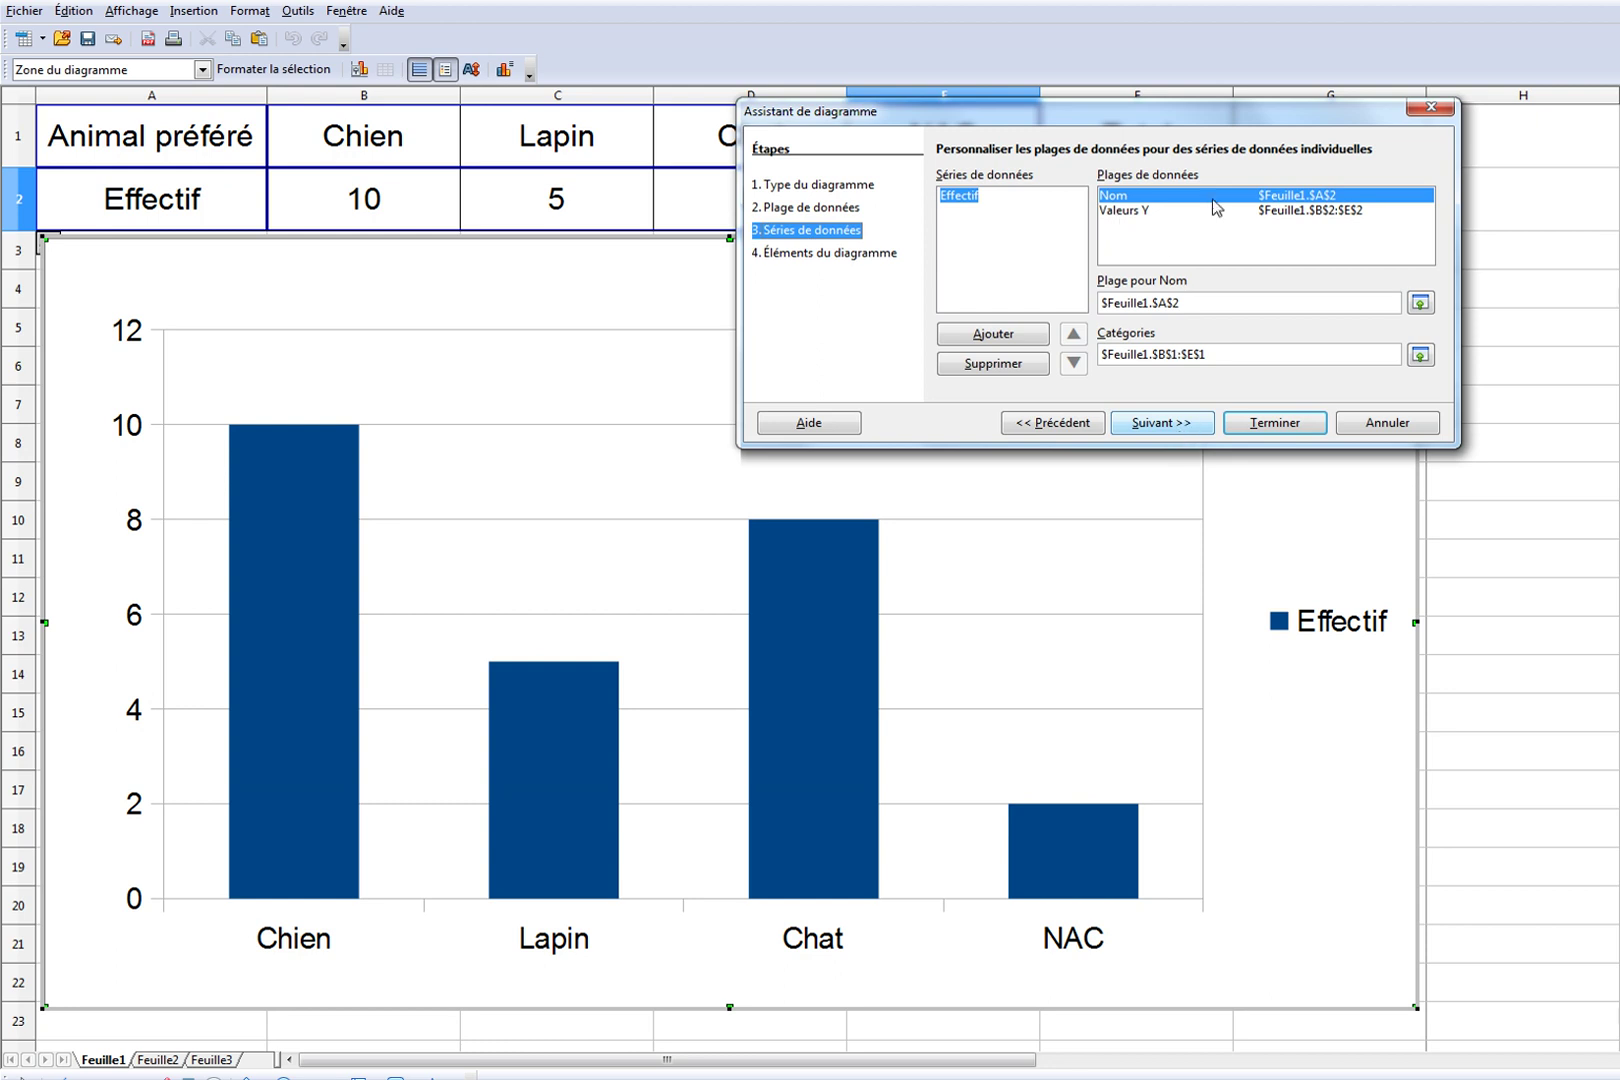
click(1163, 433)
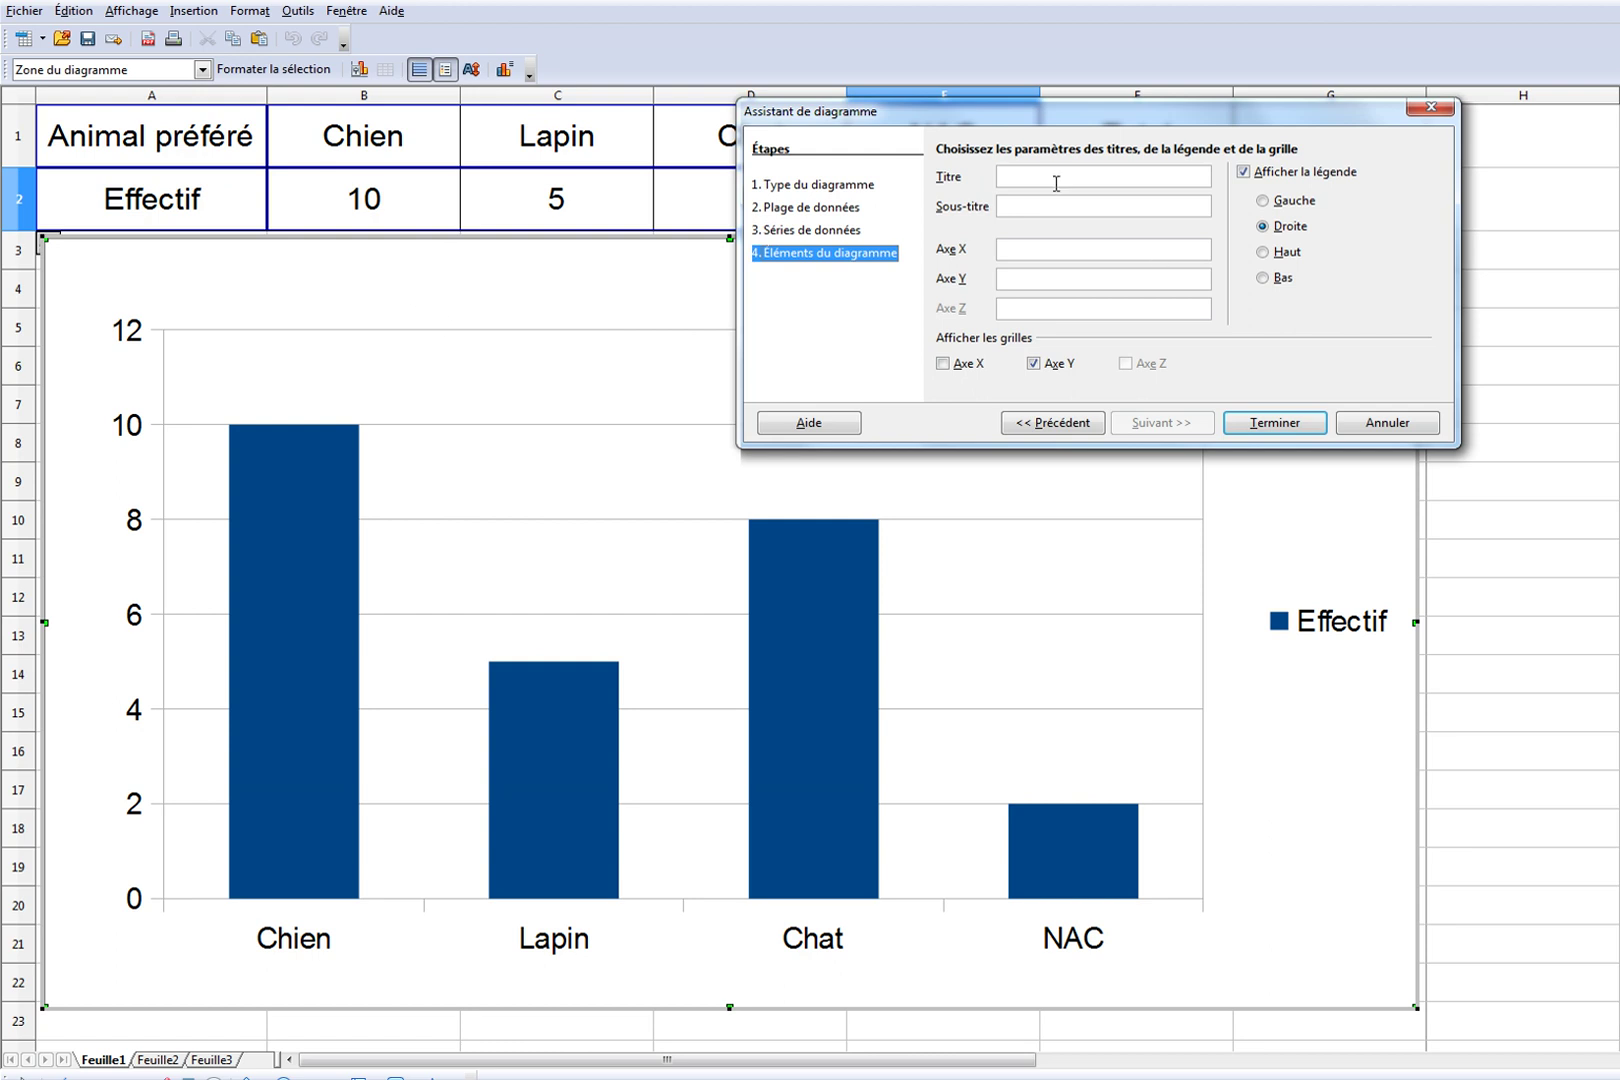
Title the chart "Animal préféré", name the X axis "Animaux" and the Y axis "Effectif", and finish the chart wizard.
text(Animal préféré)
drag(830, 111, 790, 388)
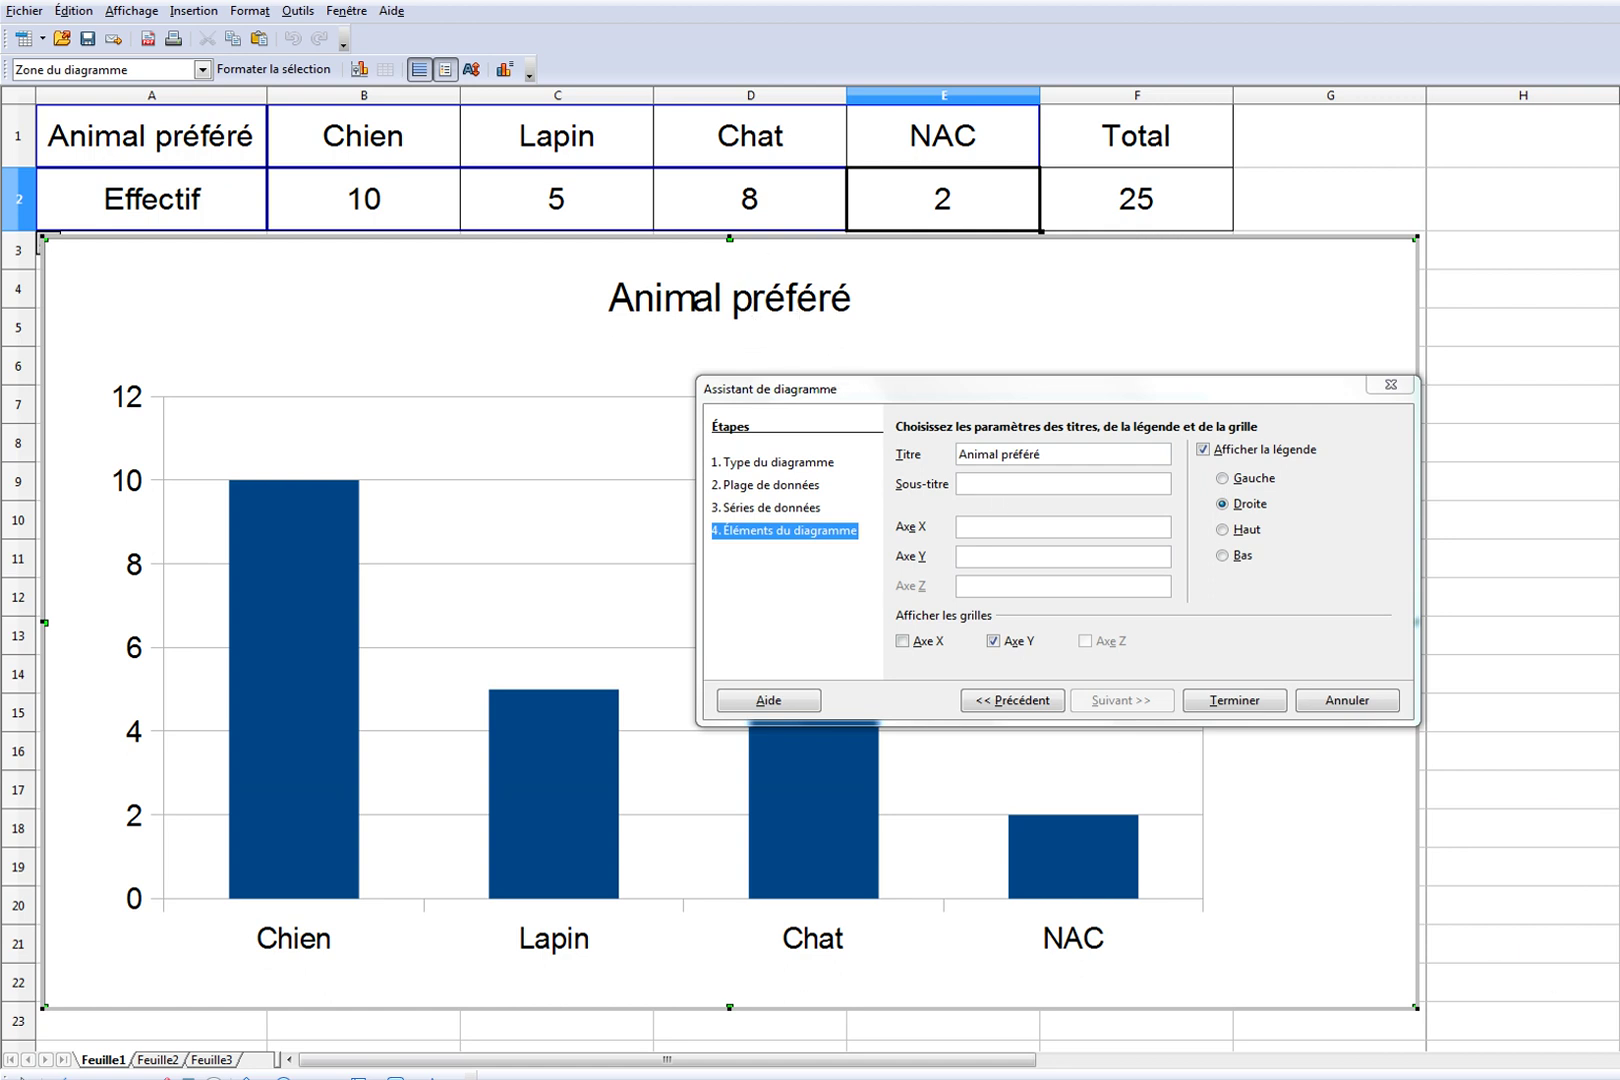
drag(790, 388, 827, 114)
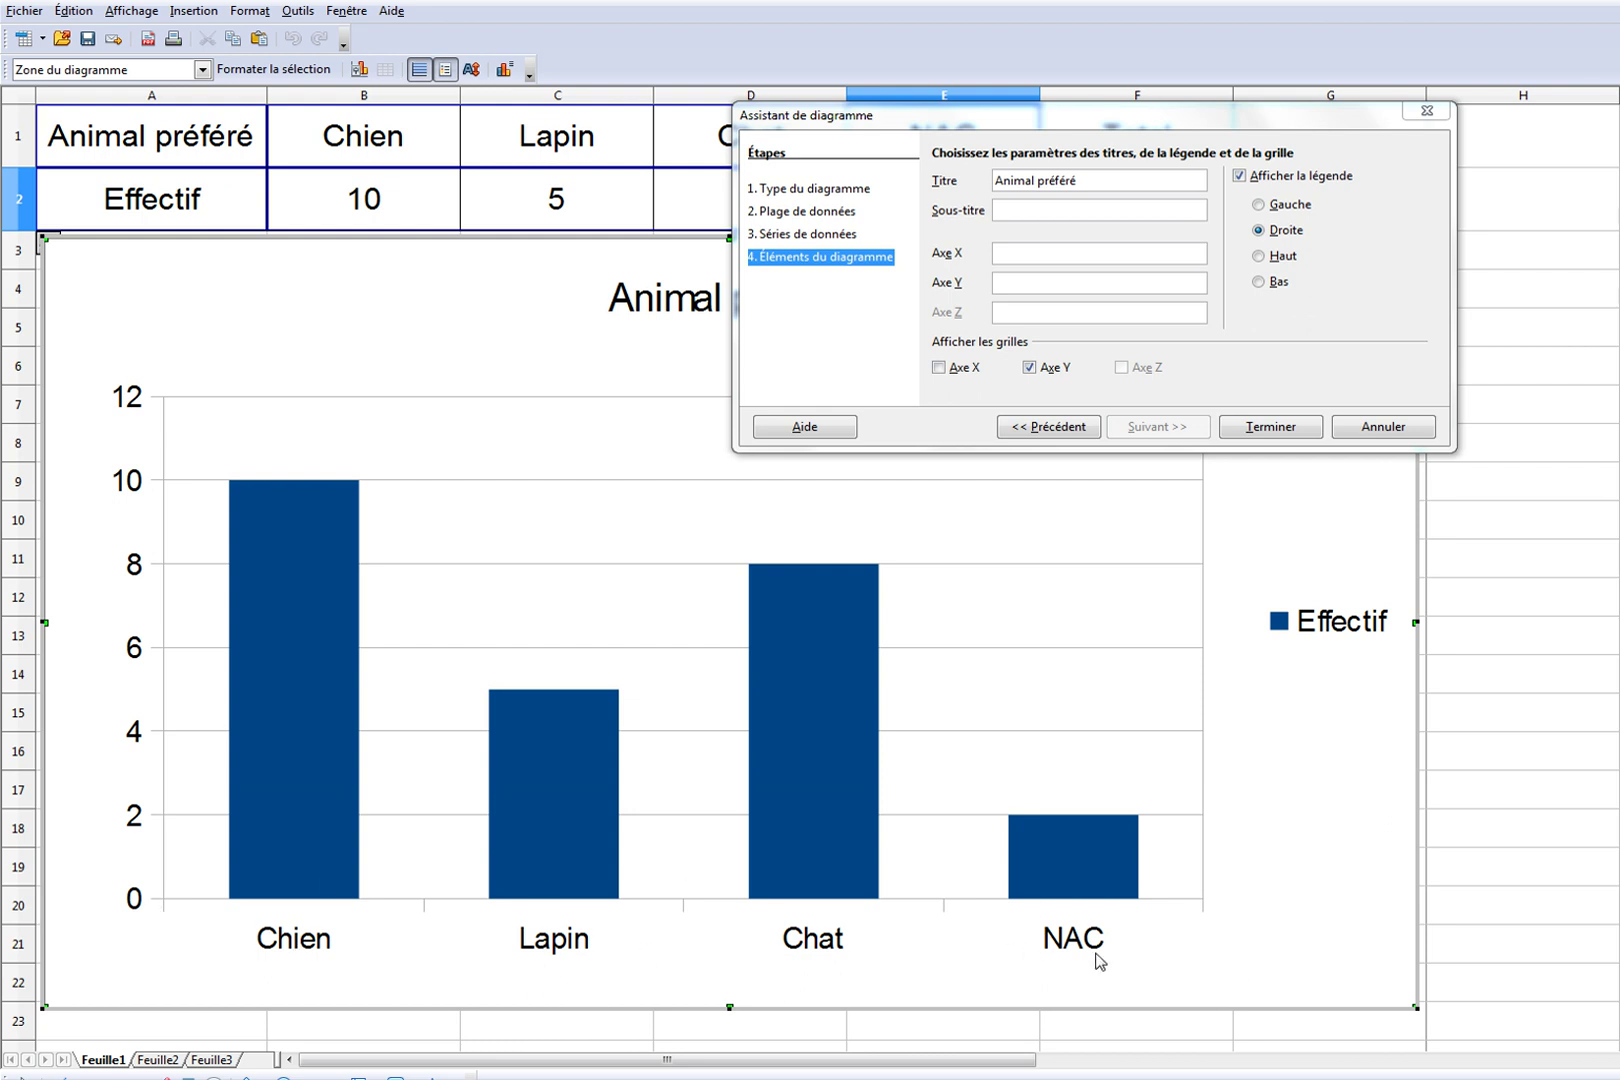
click(1030, 251)
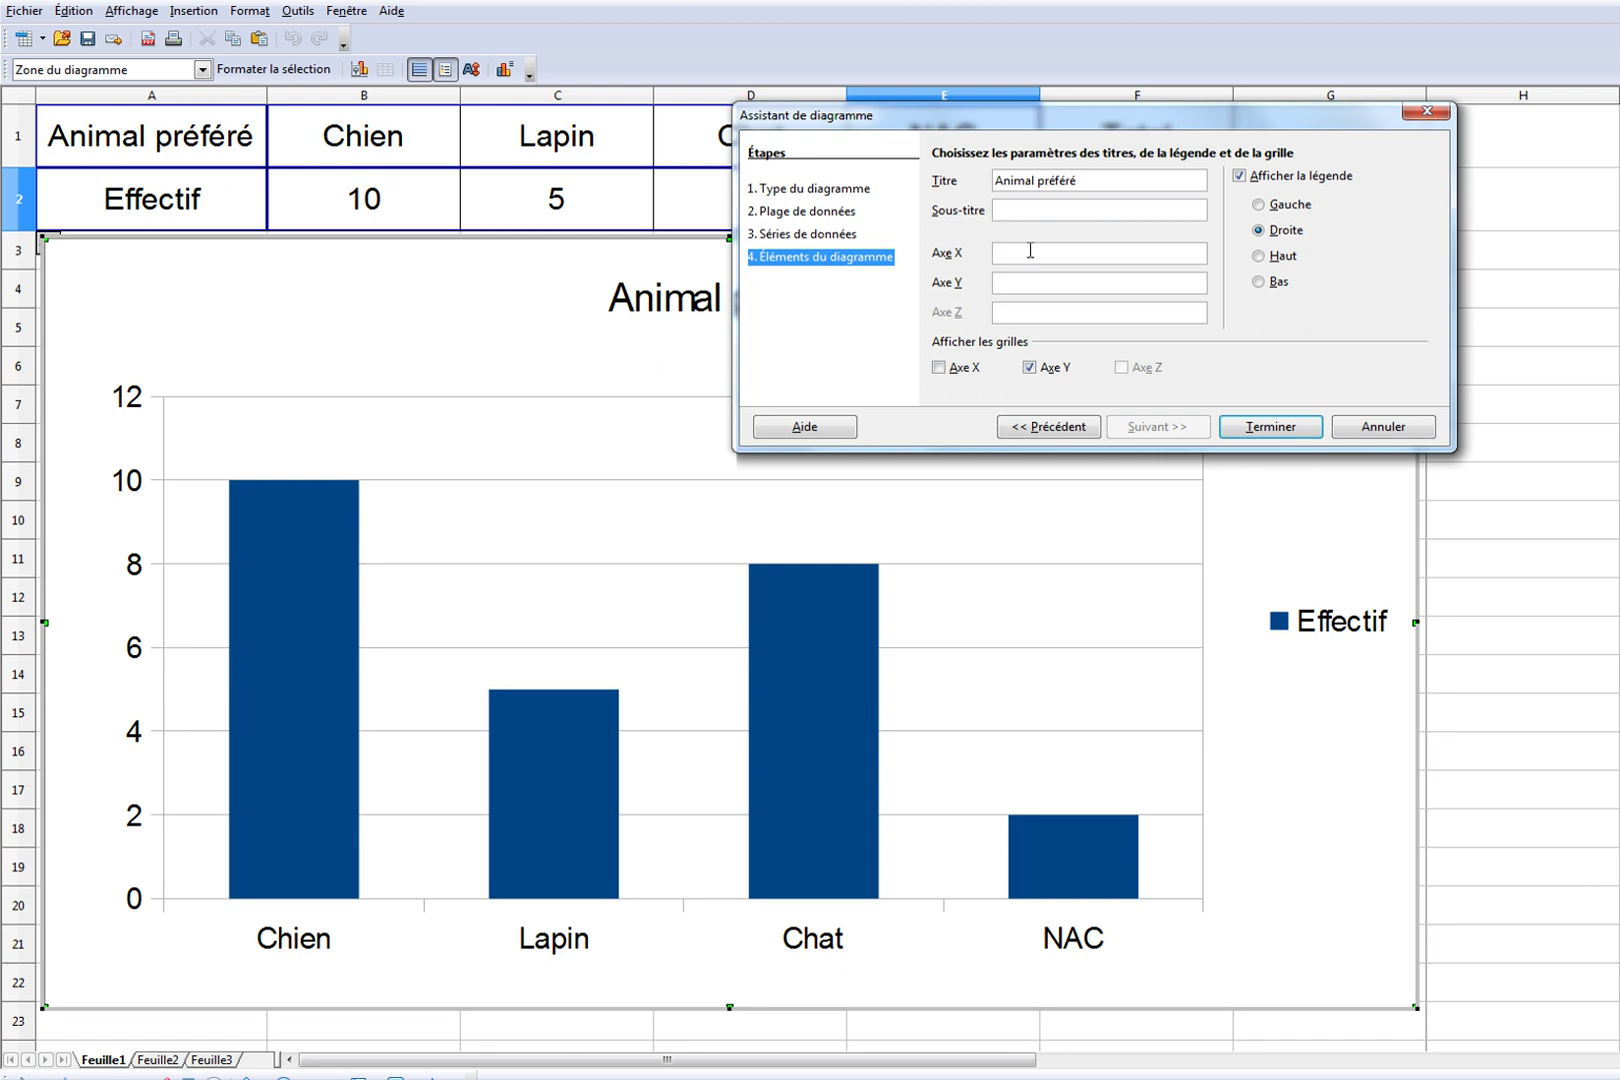
text(Animaux)
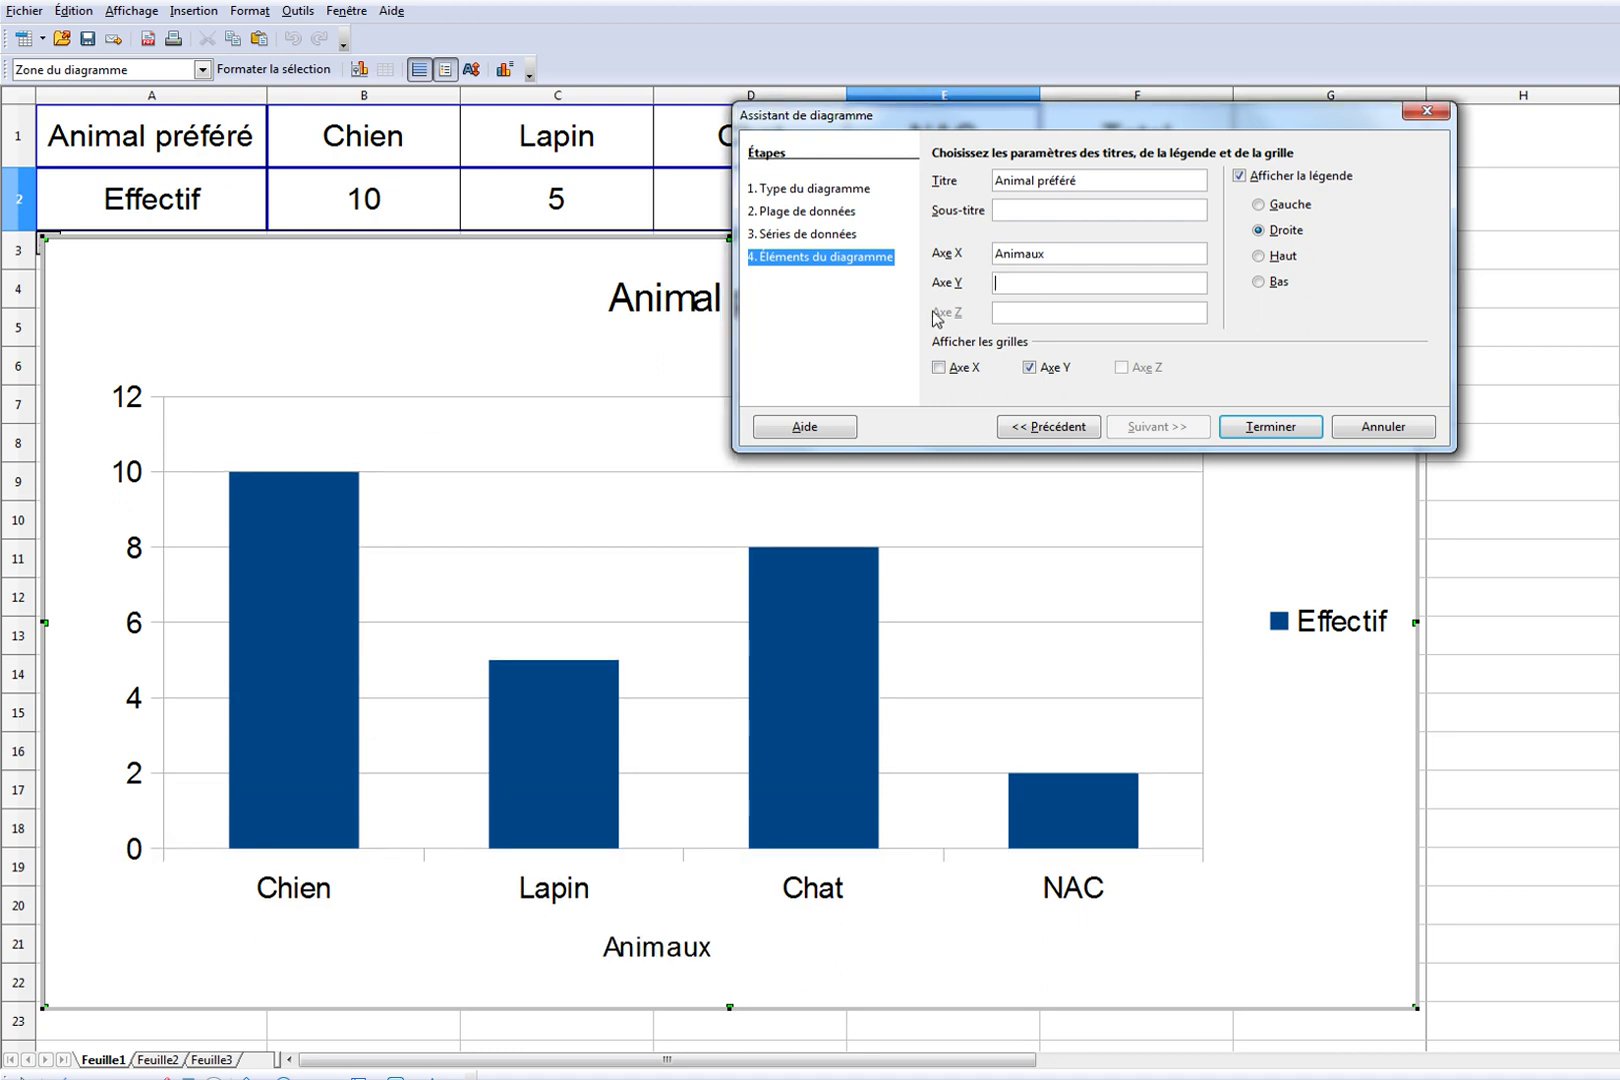
text(Effectif)
click(1296, 430)
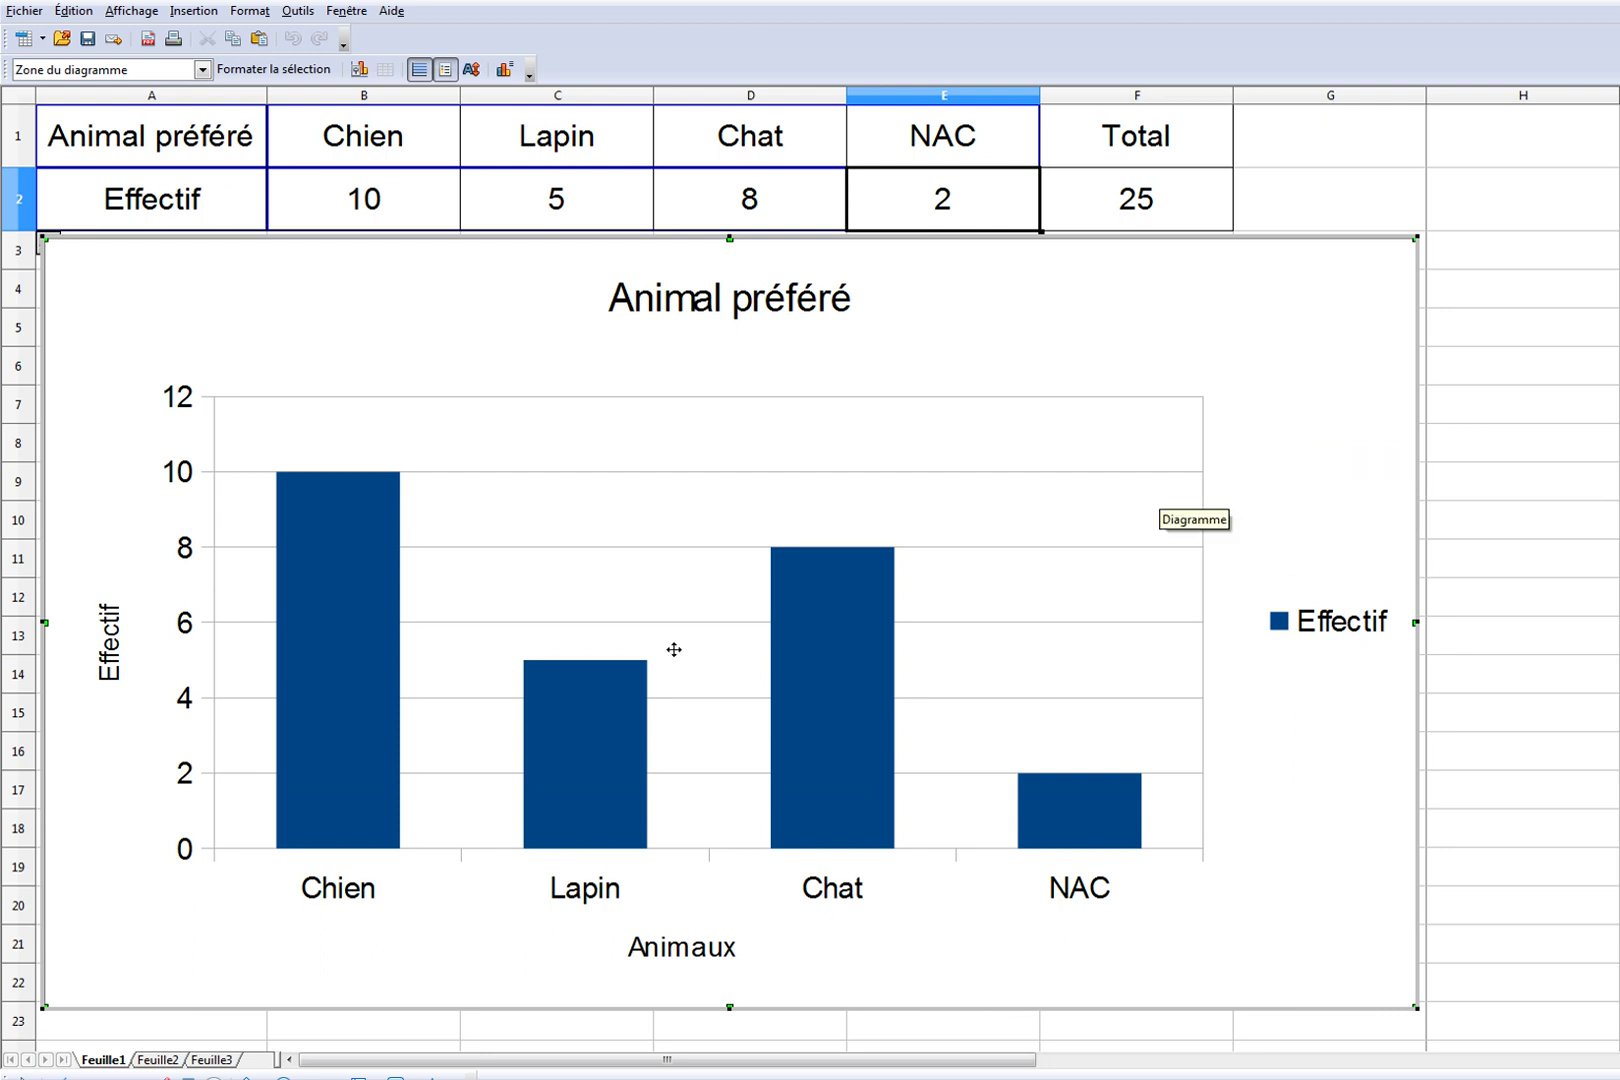
Add data labels to the columns of the Effectif series.
click(334, 651)
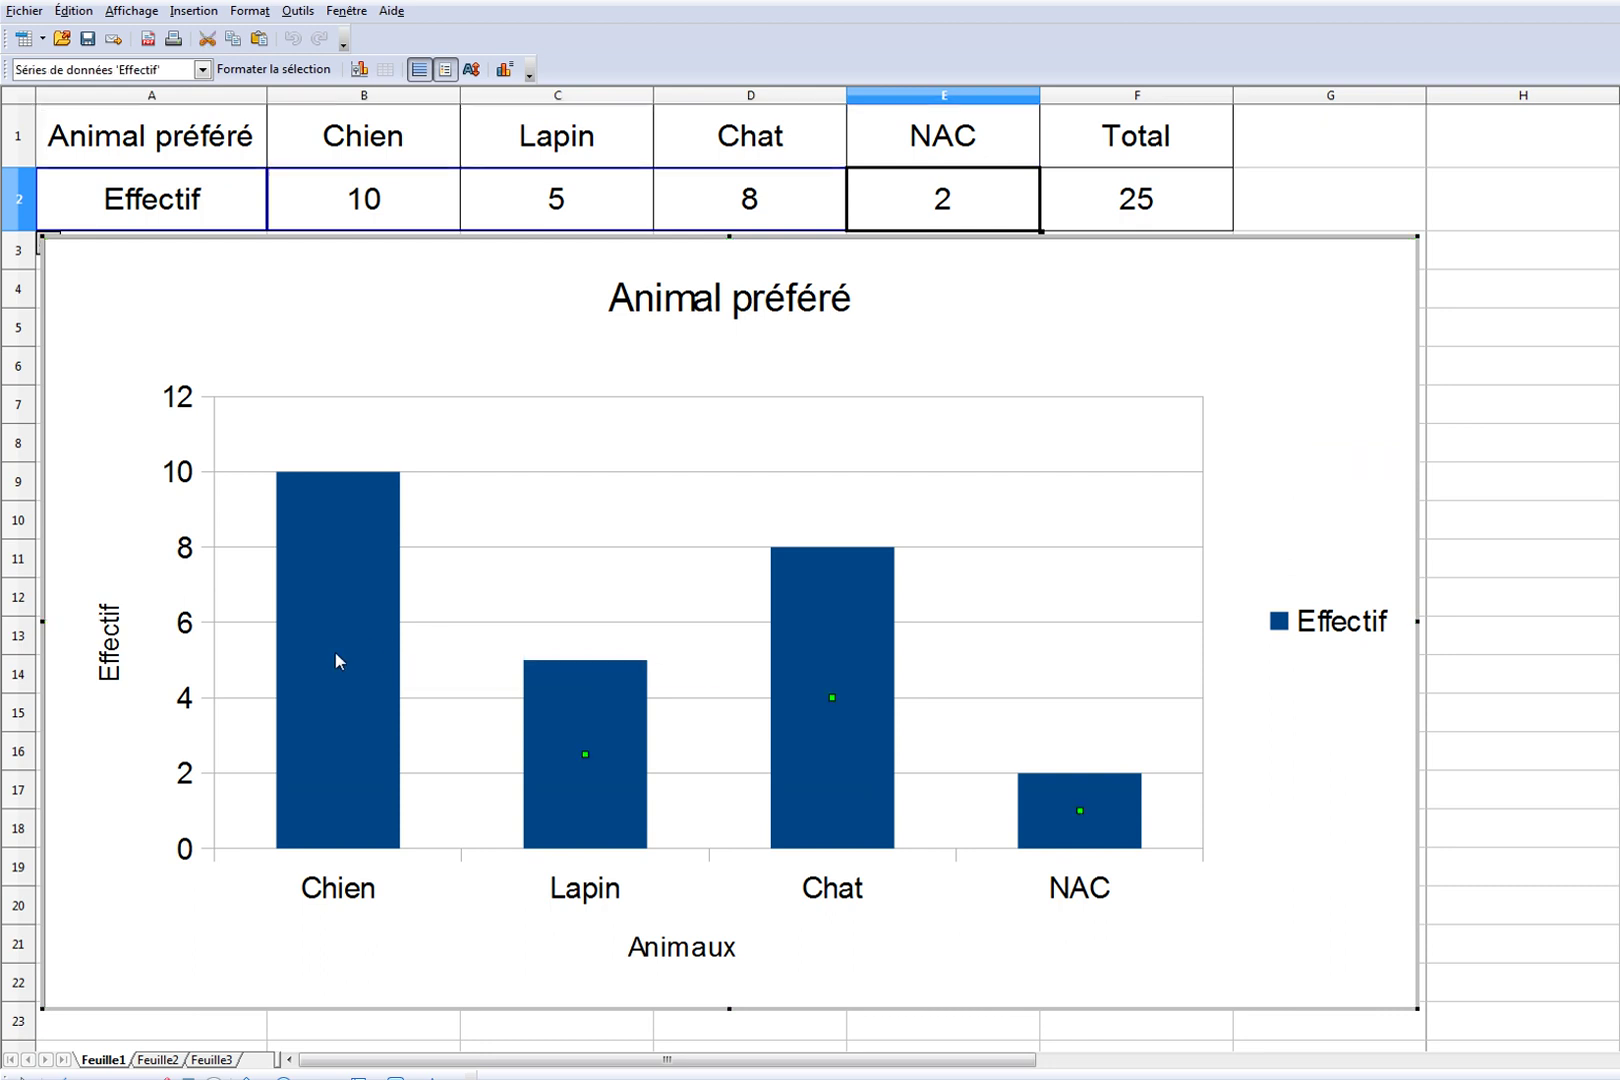
double_click(342, 664)
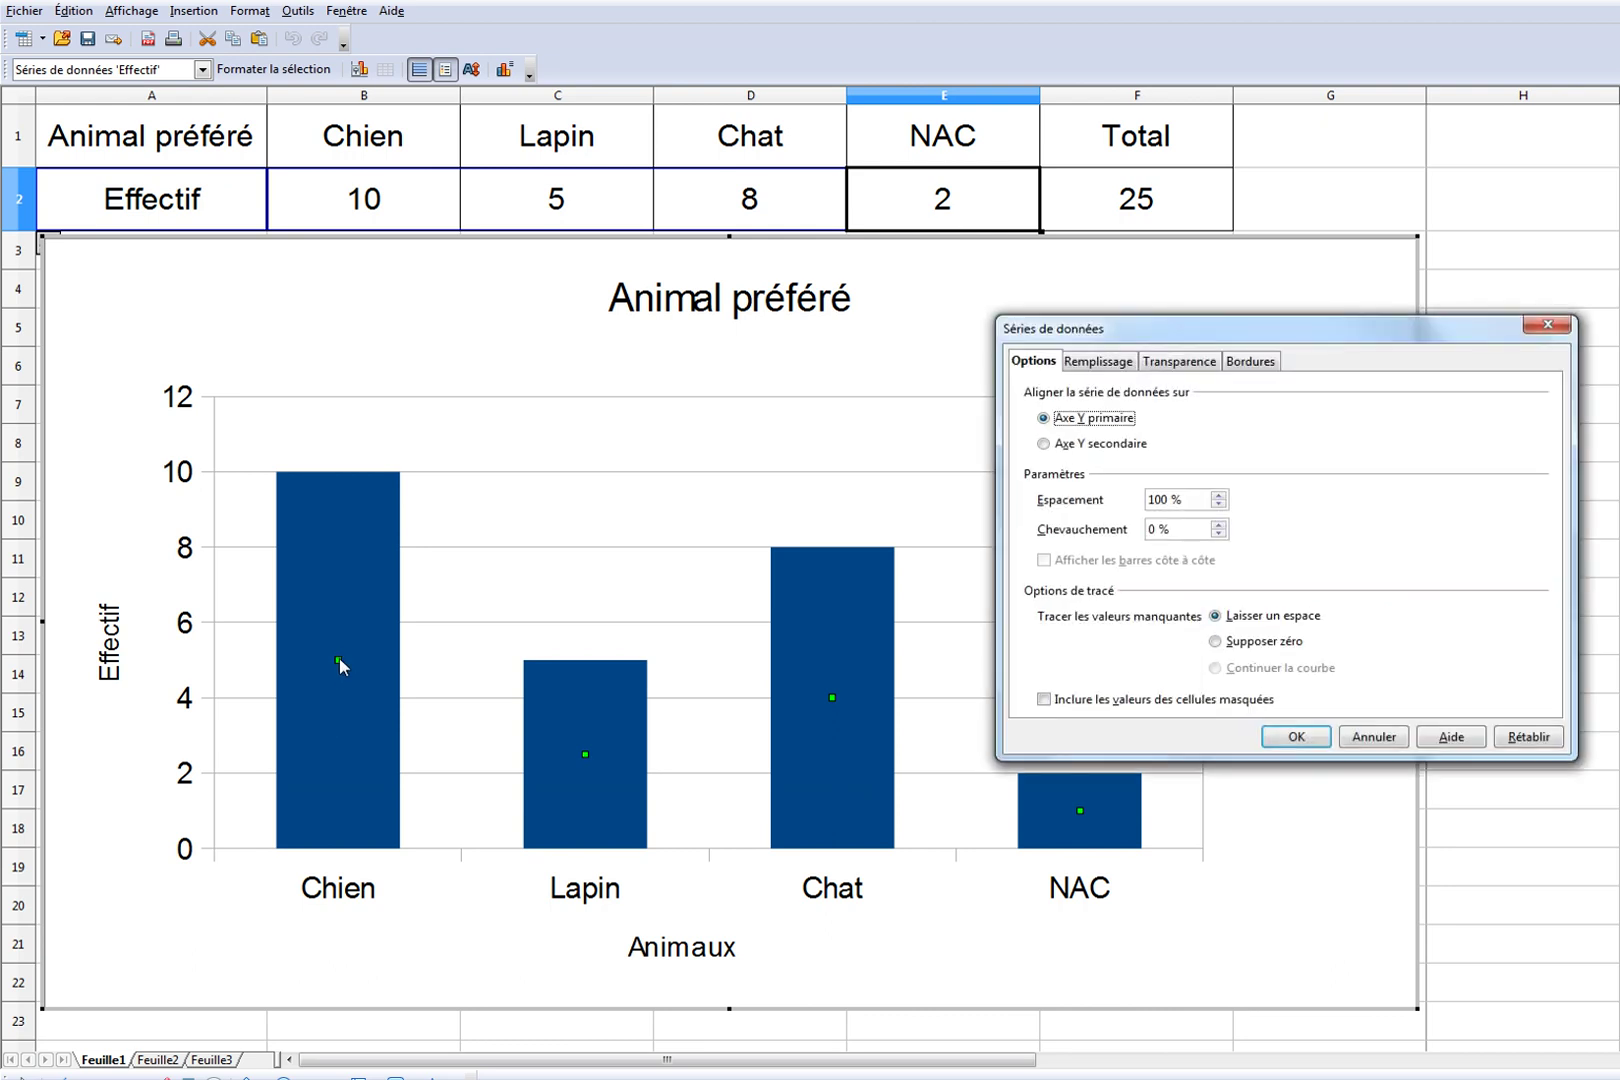
click(1548, 325)
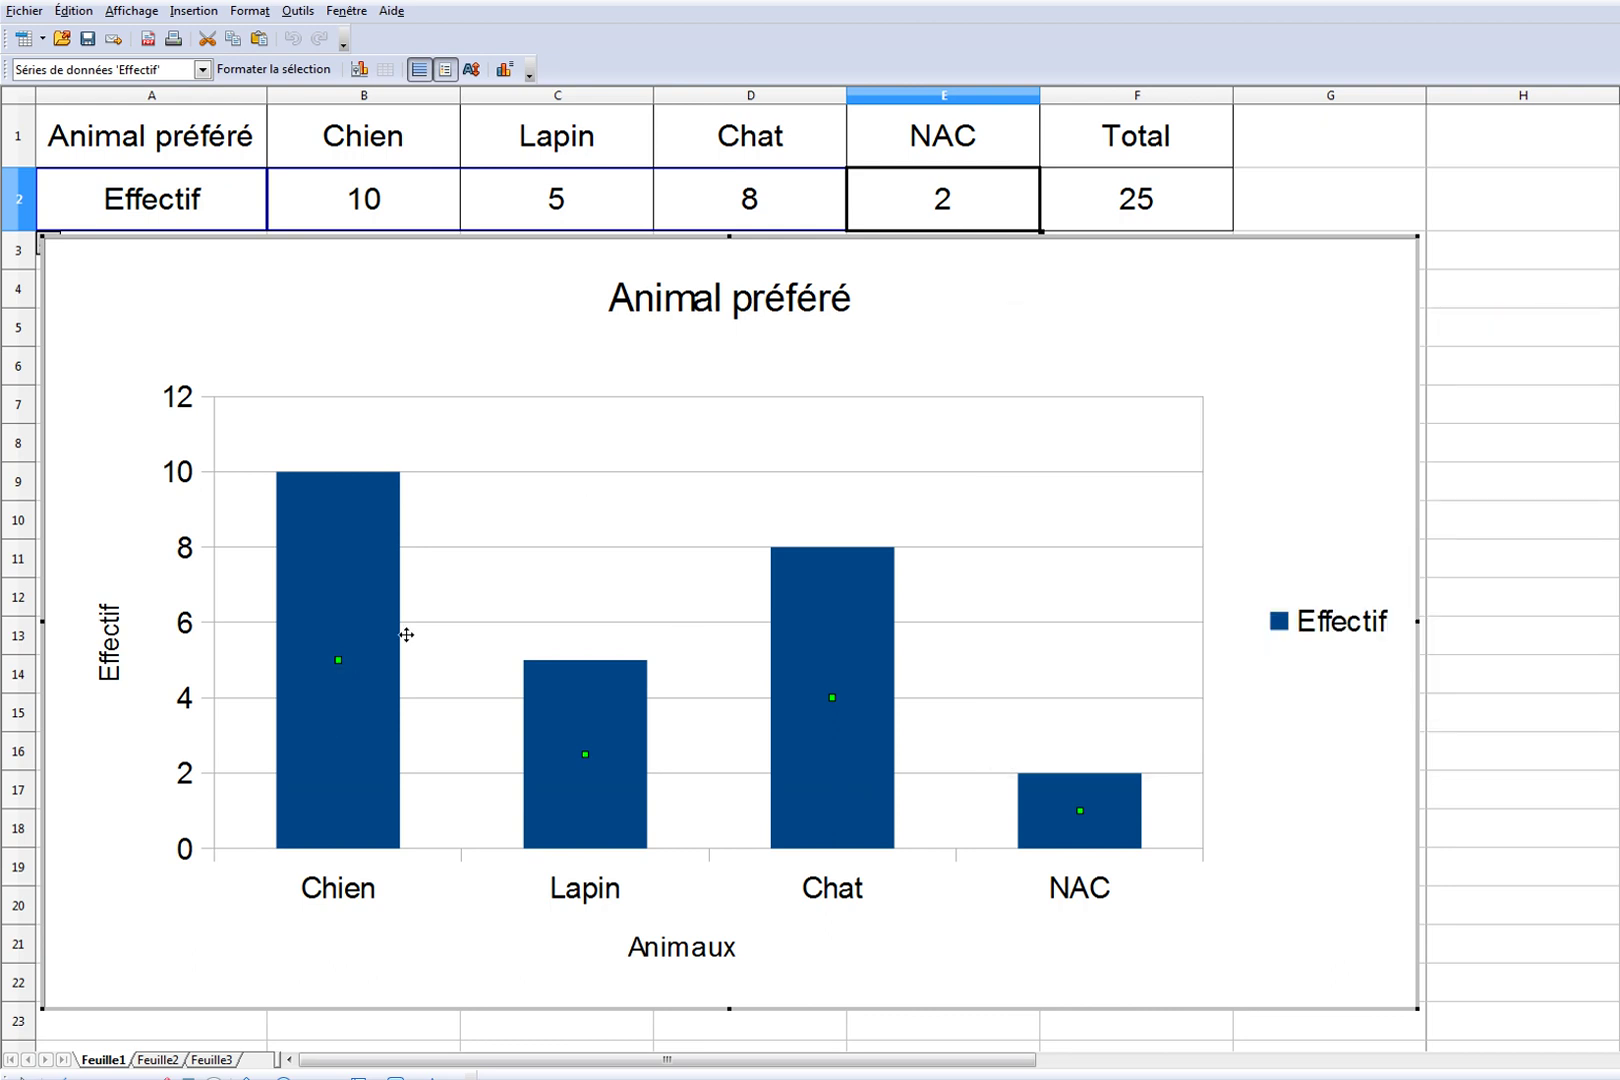
right_click(350, 641)
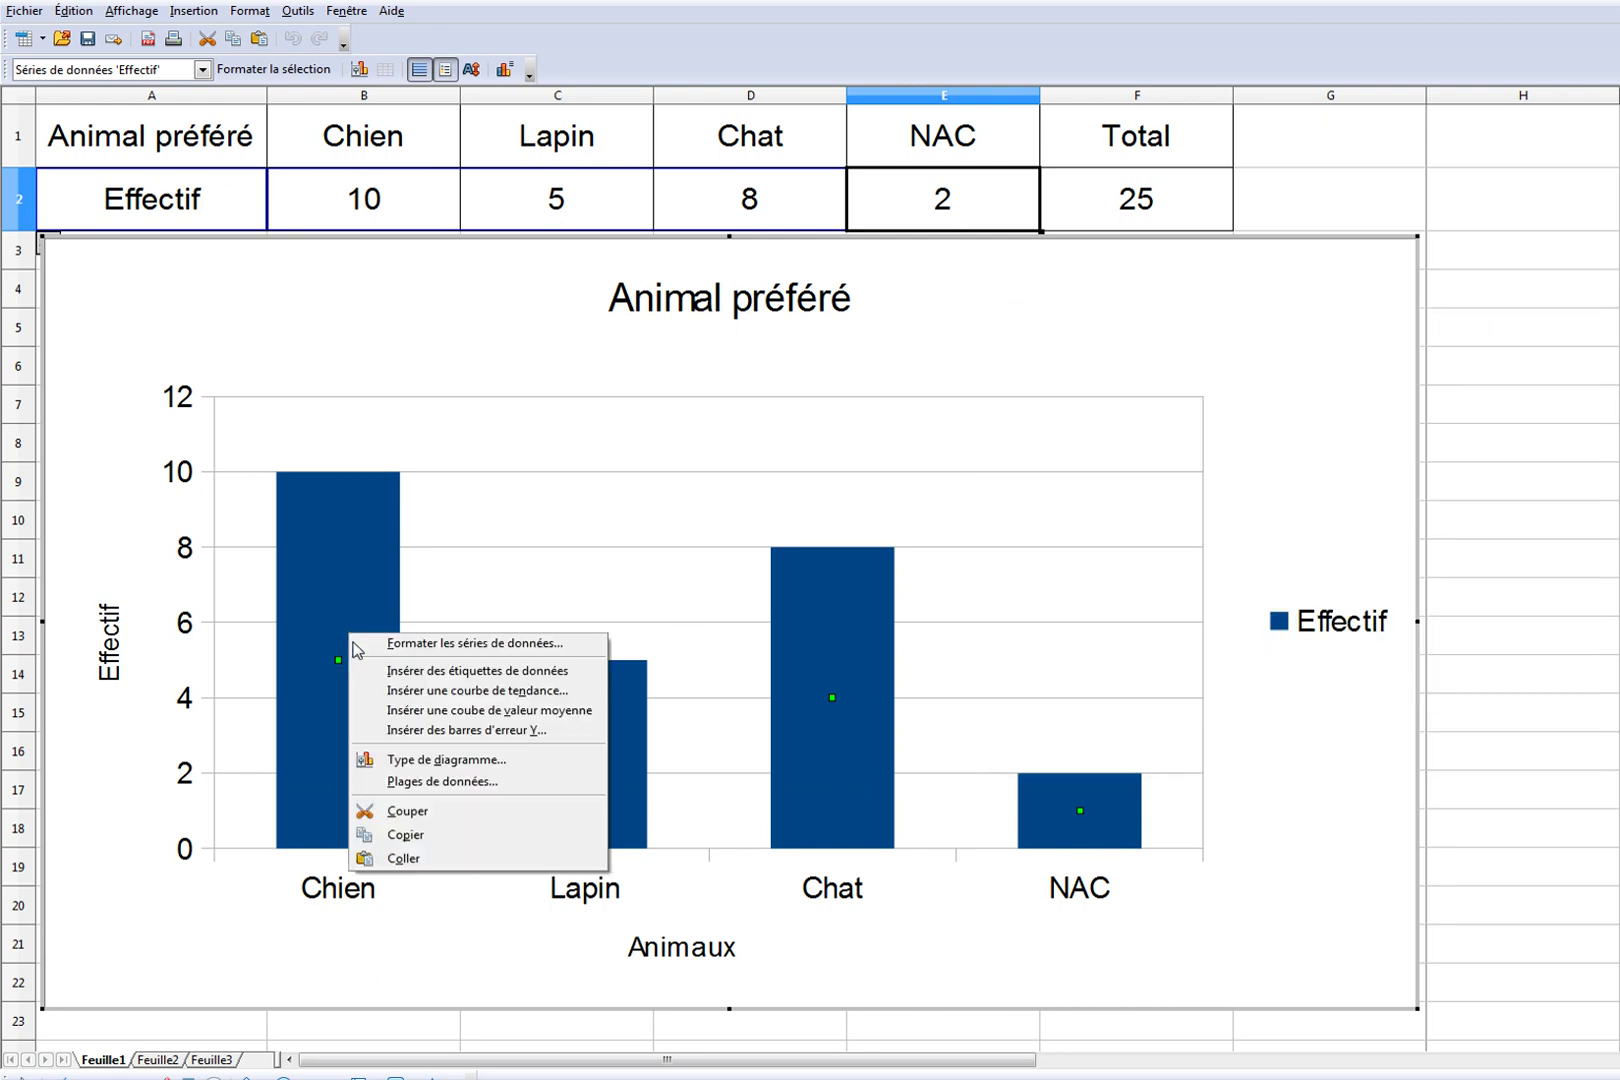
click(467, 680)
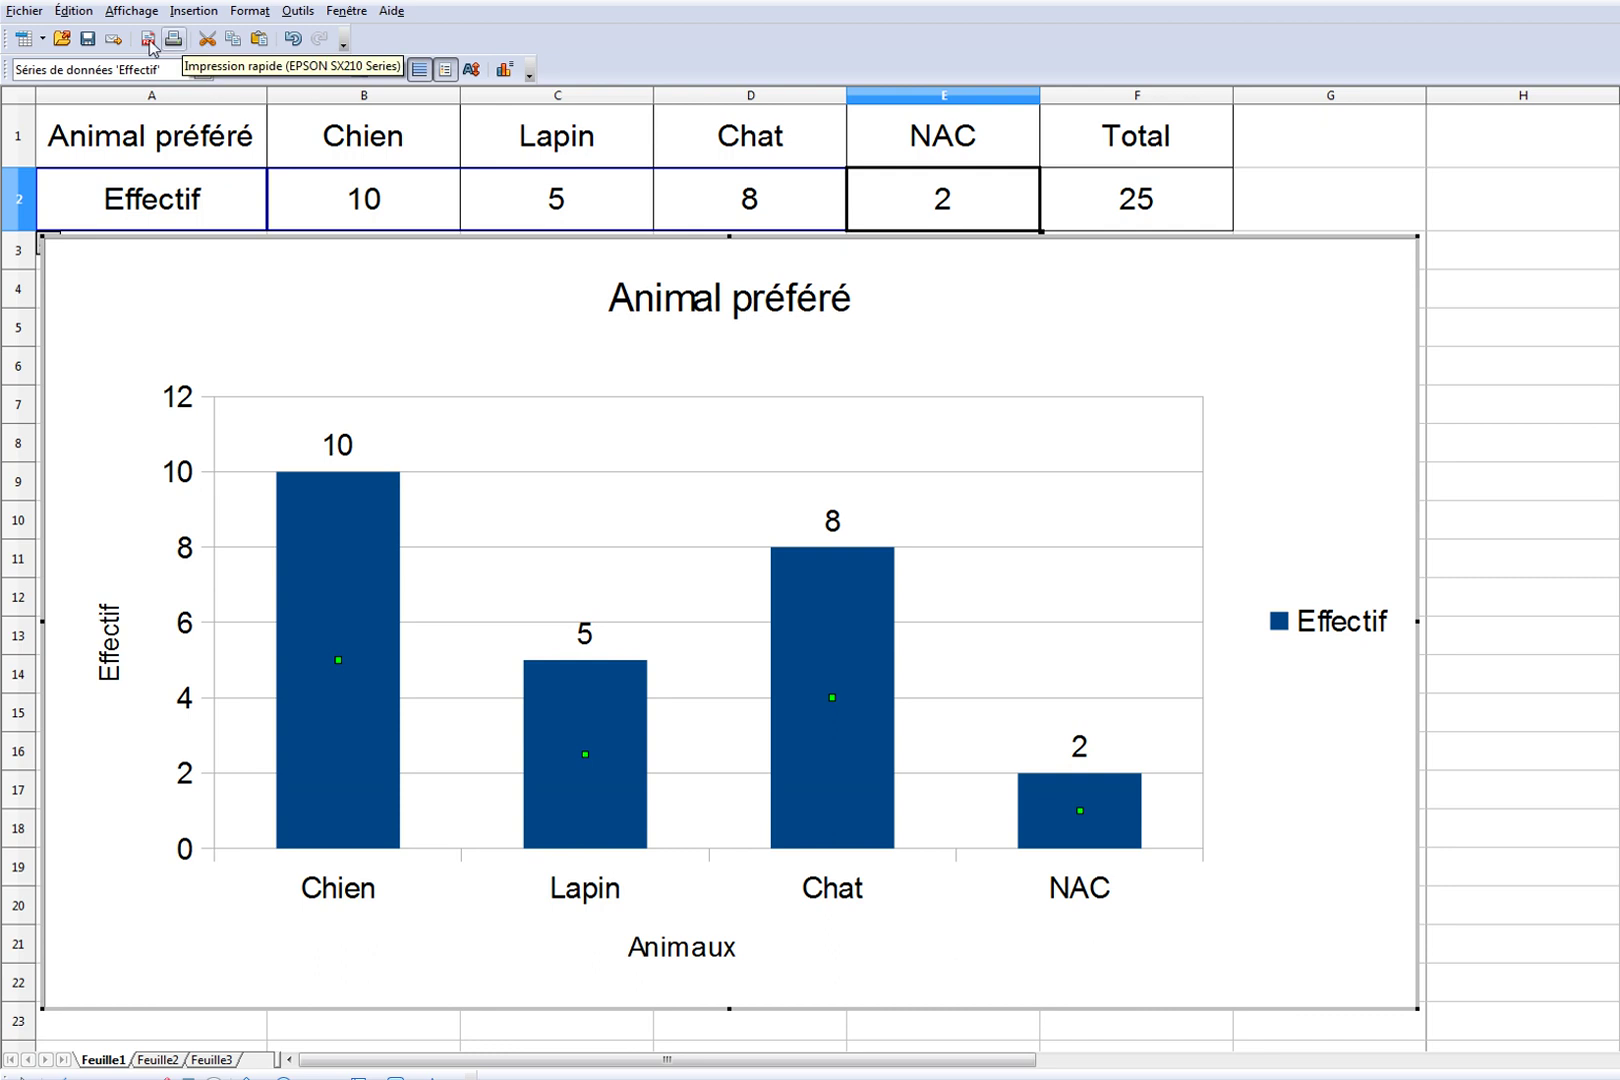
Leave chart editing, check the table and chart in the page preview, and return to the sheet.
click(1298, 153)
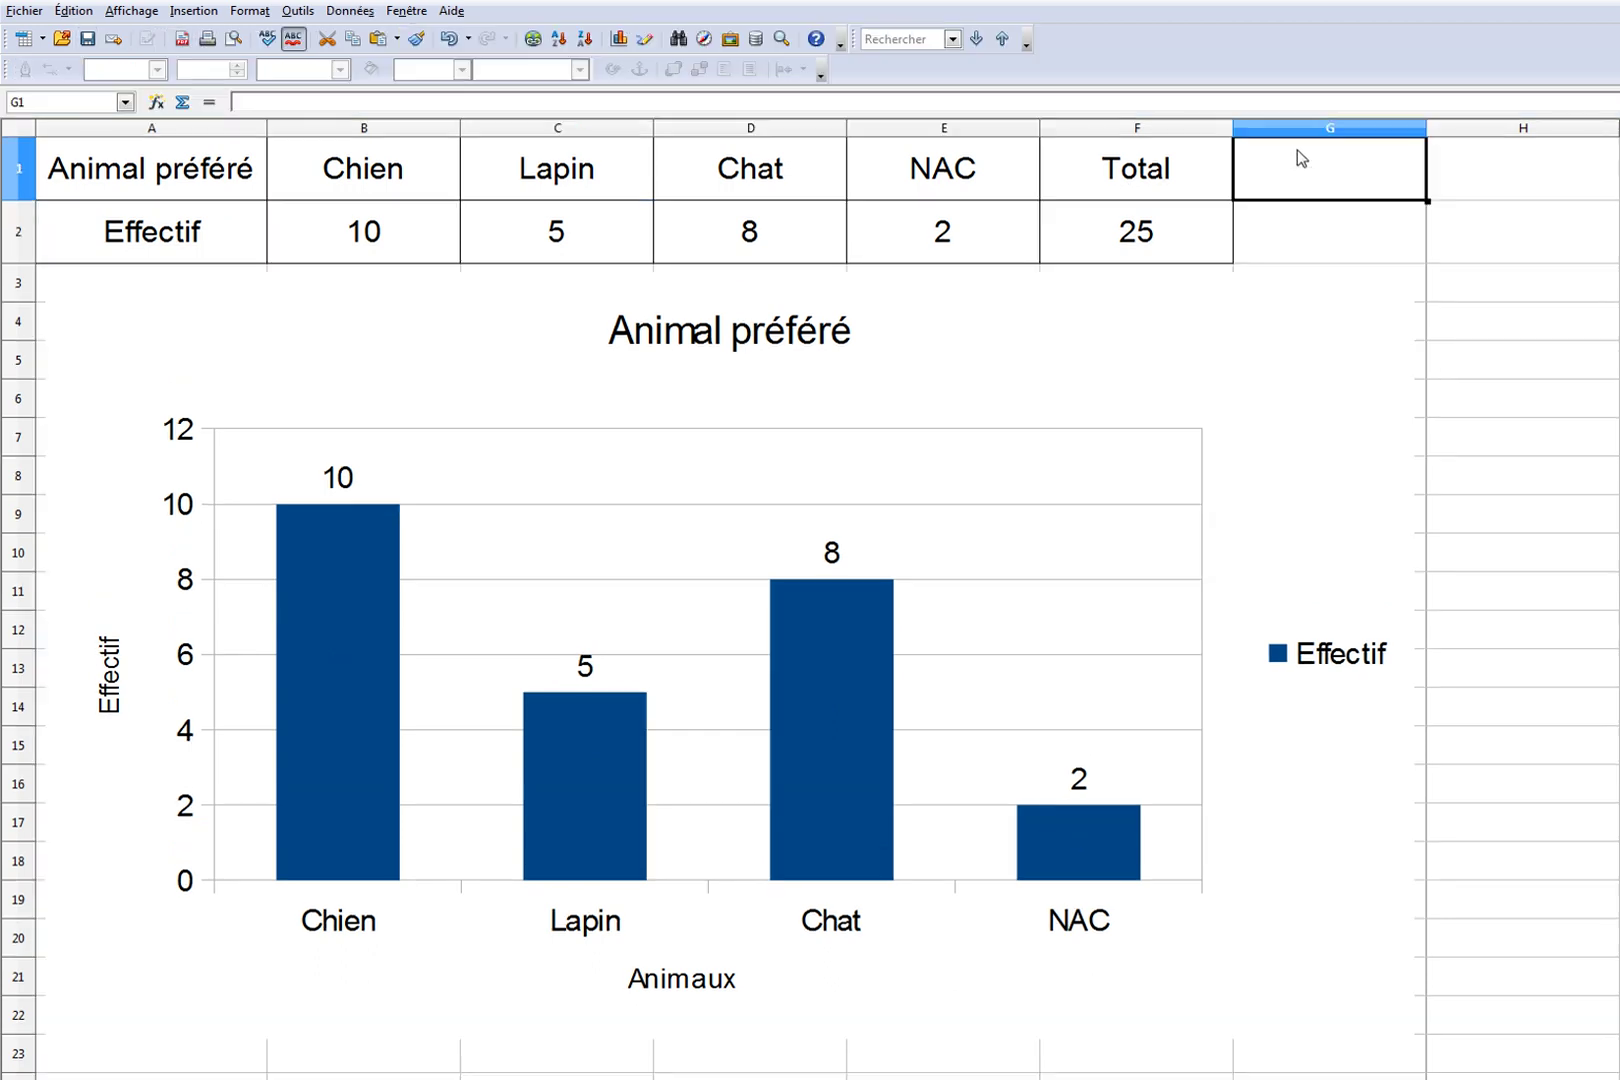
click(233, 39)
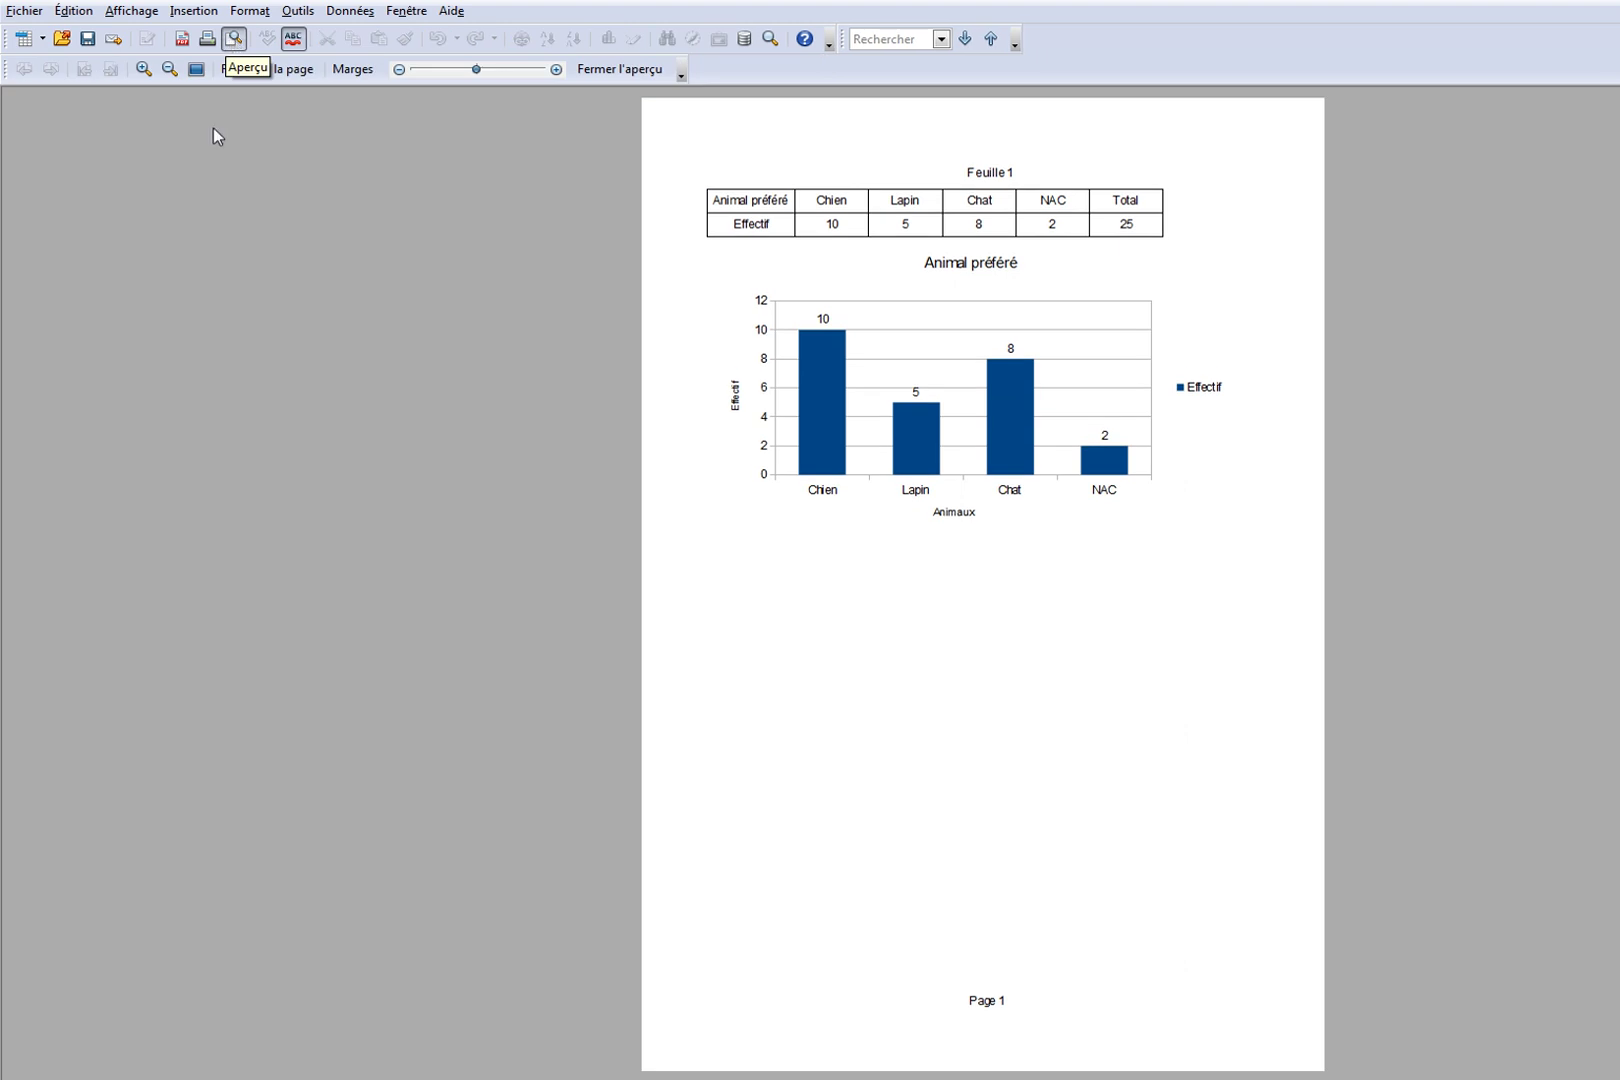
click(618, 69)
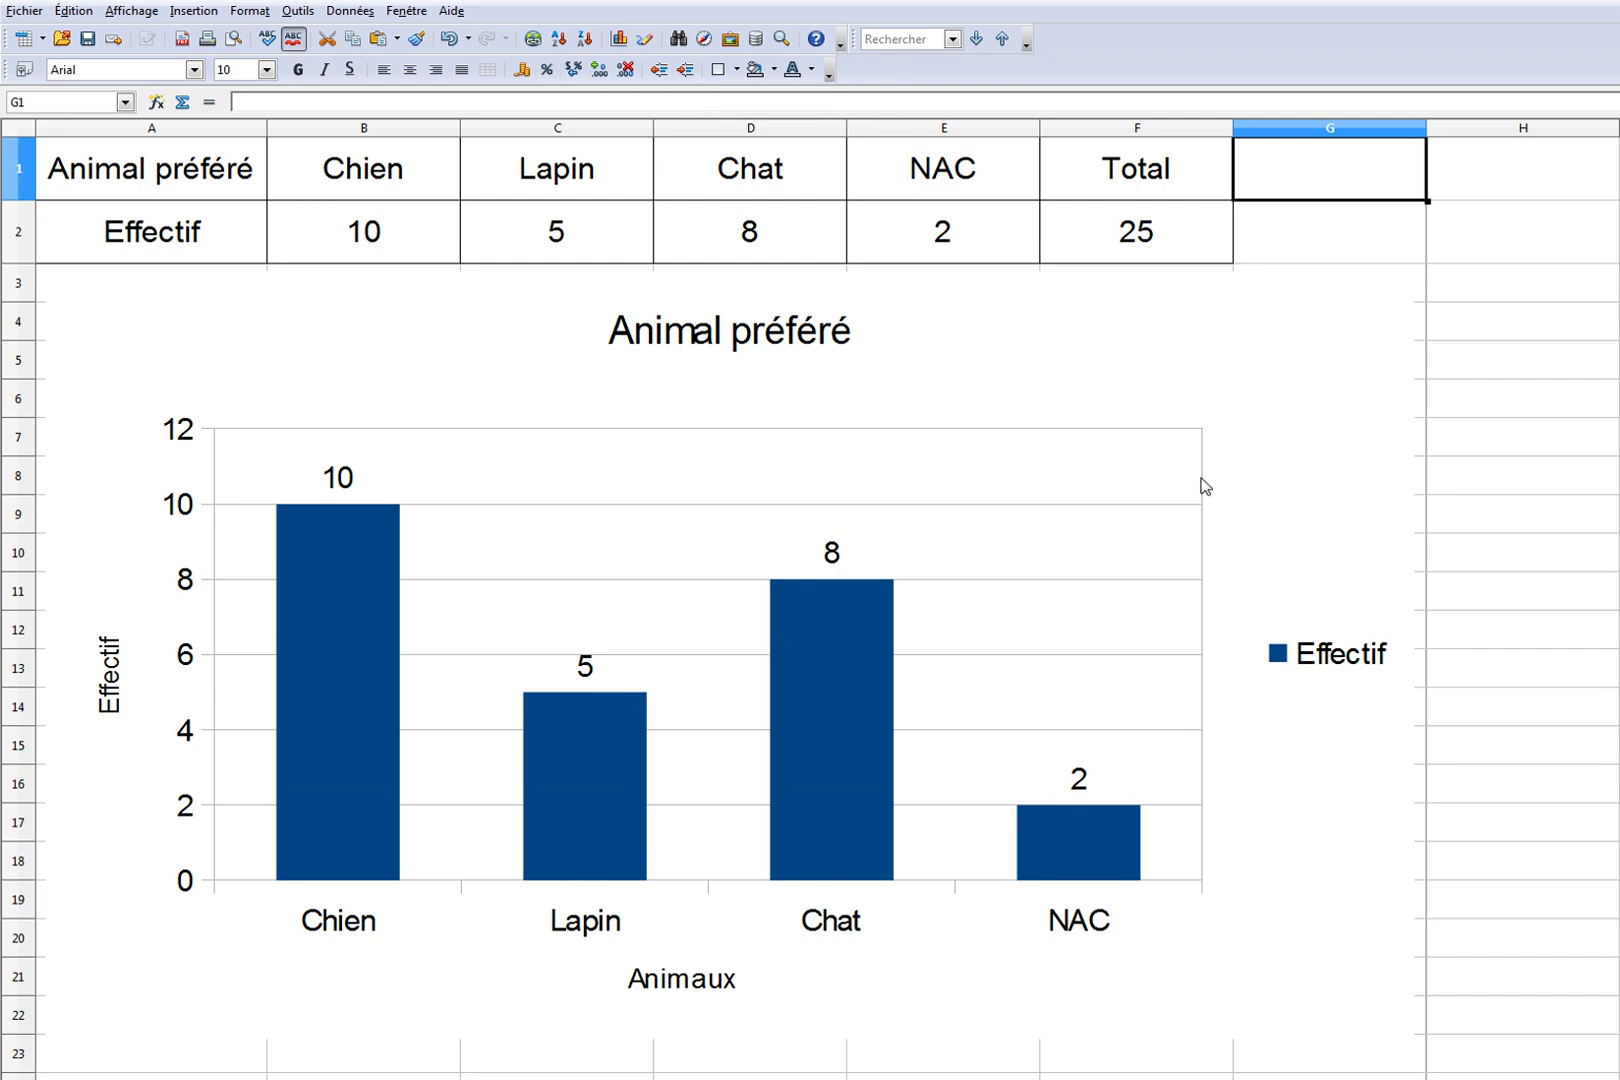
Move the column chart from Feuille1 to Feuille2, placing it at cell A2.
click(1231, 364)
right_click(1232, 365)
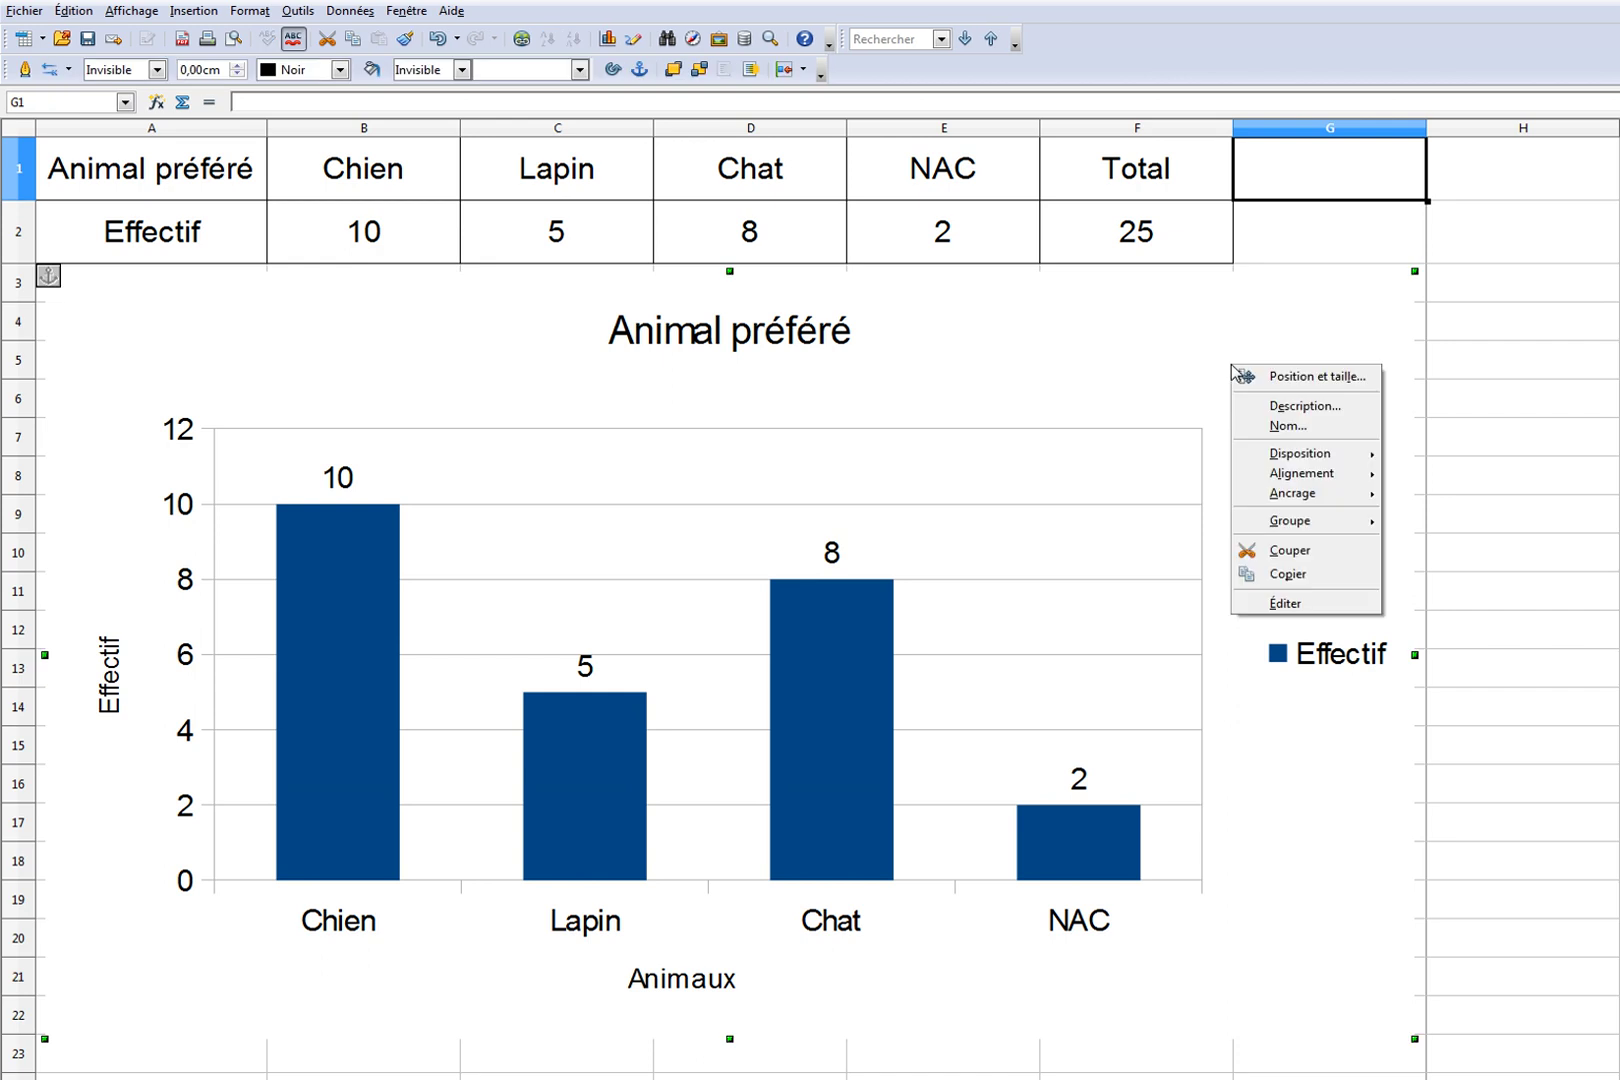
click(1312, 568)
key(Delete)
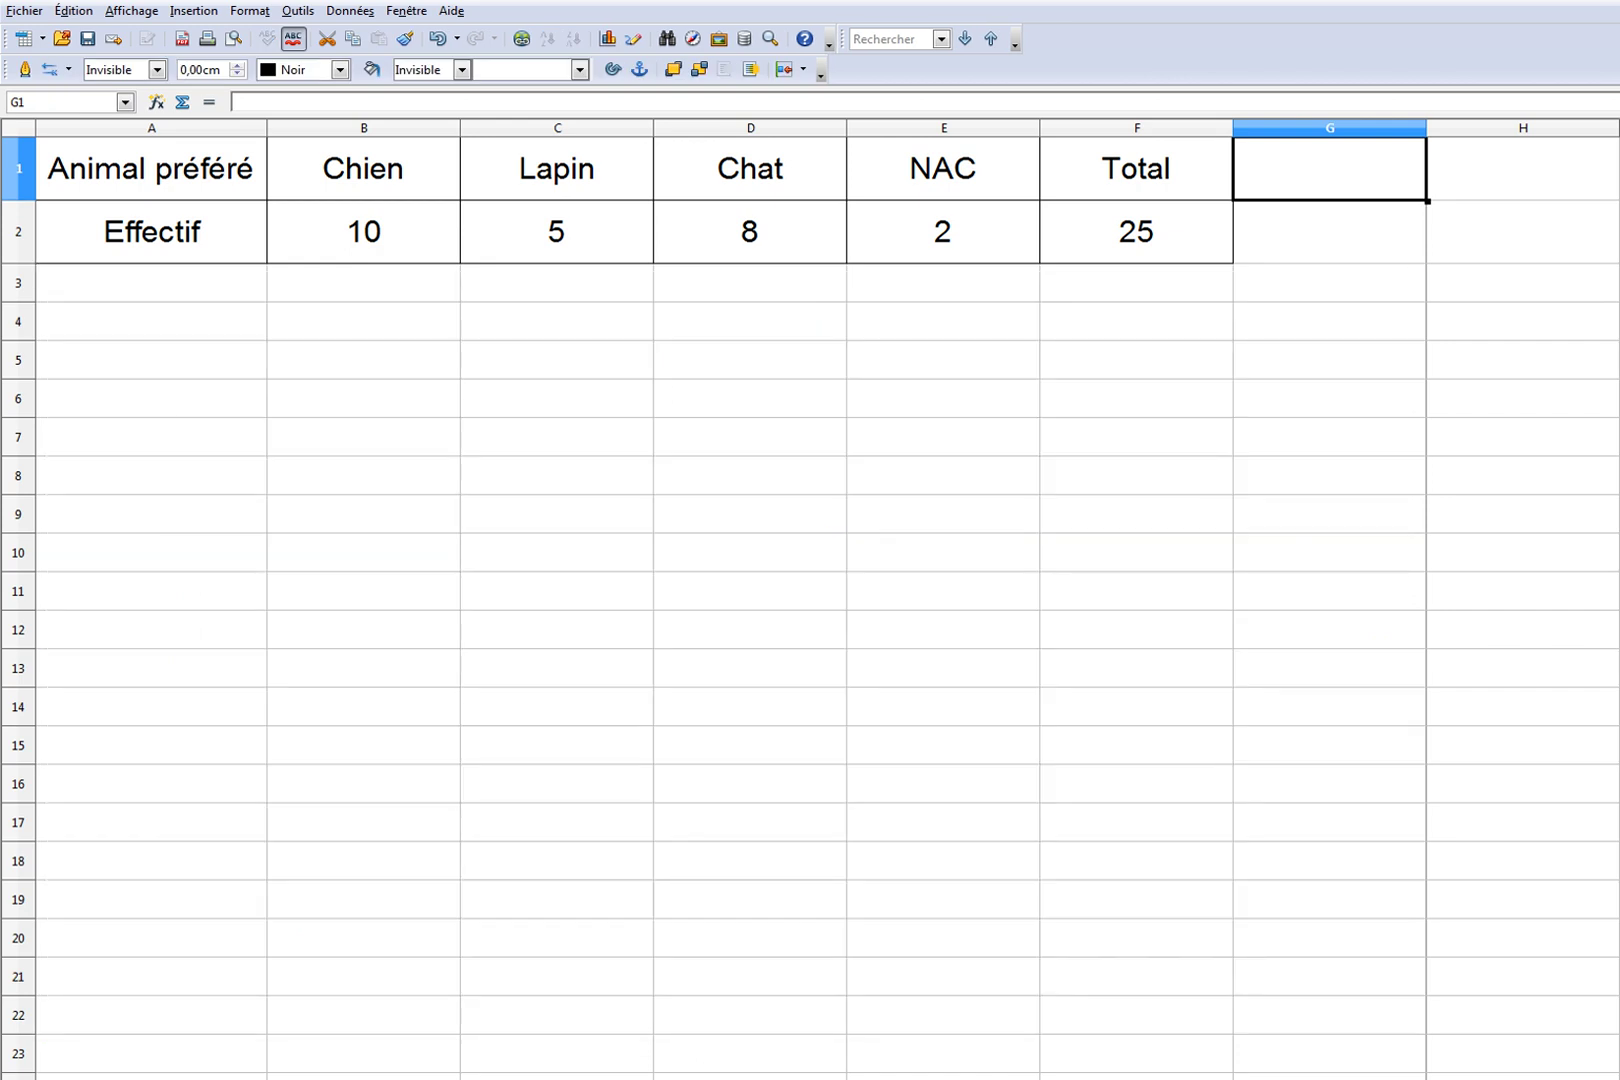
click(174, 1067)
right_click(174, 205)
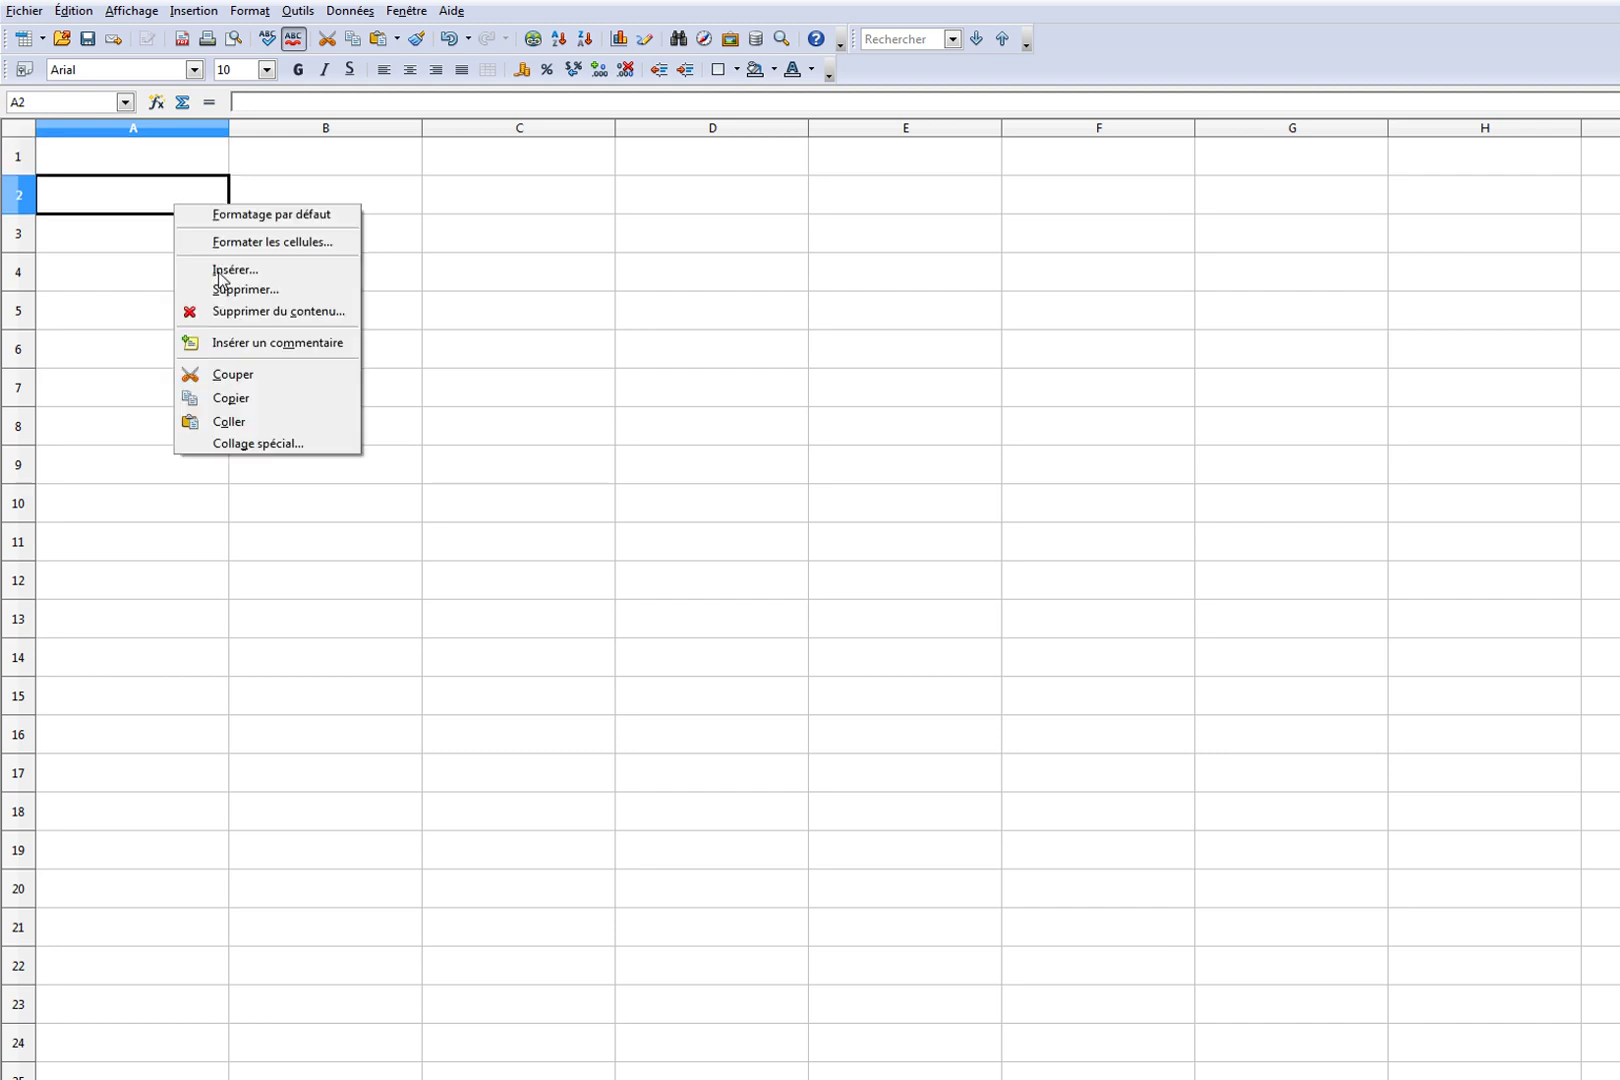
click(240, 421)
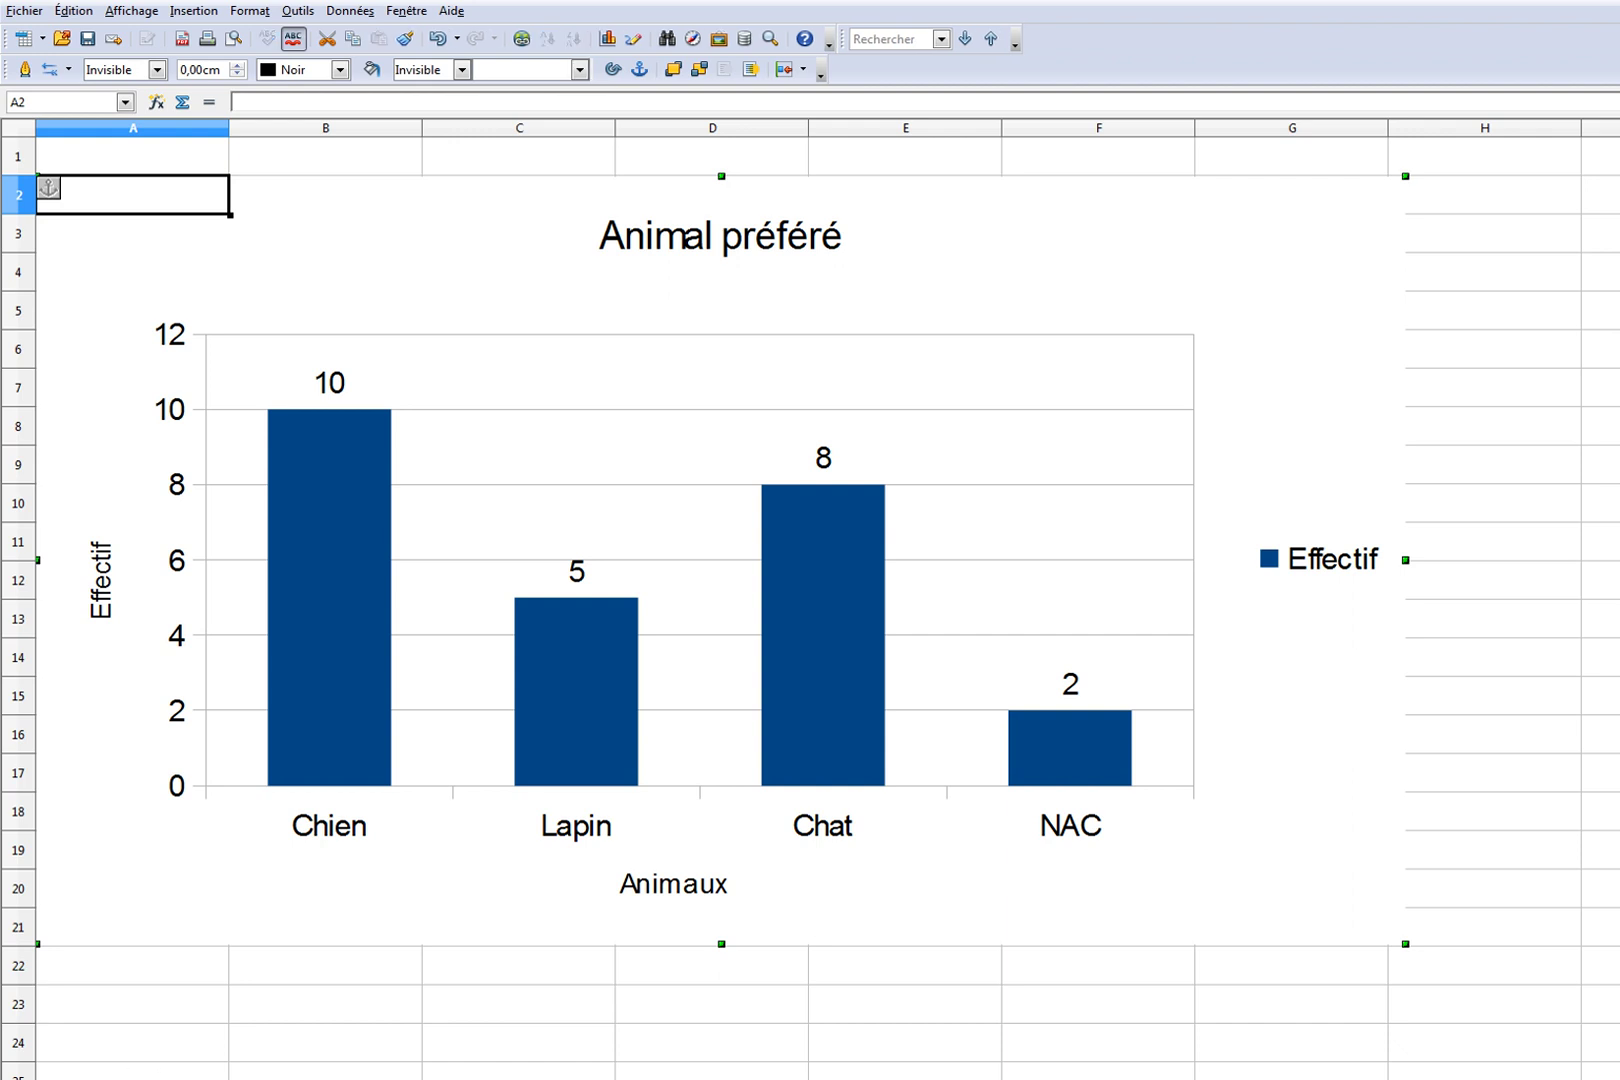
Return to Feuille1 and insert a normal column chart from A1:E2 with the data series in columns.
key(ctrl+Page_Up)
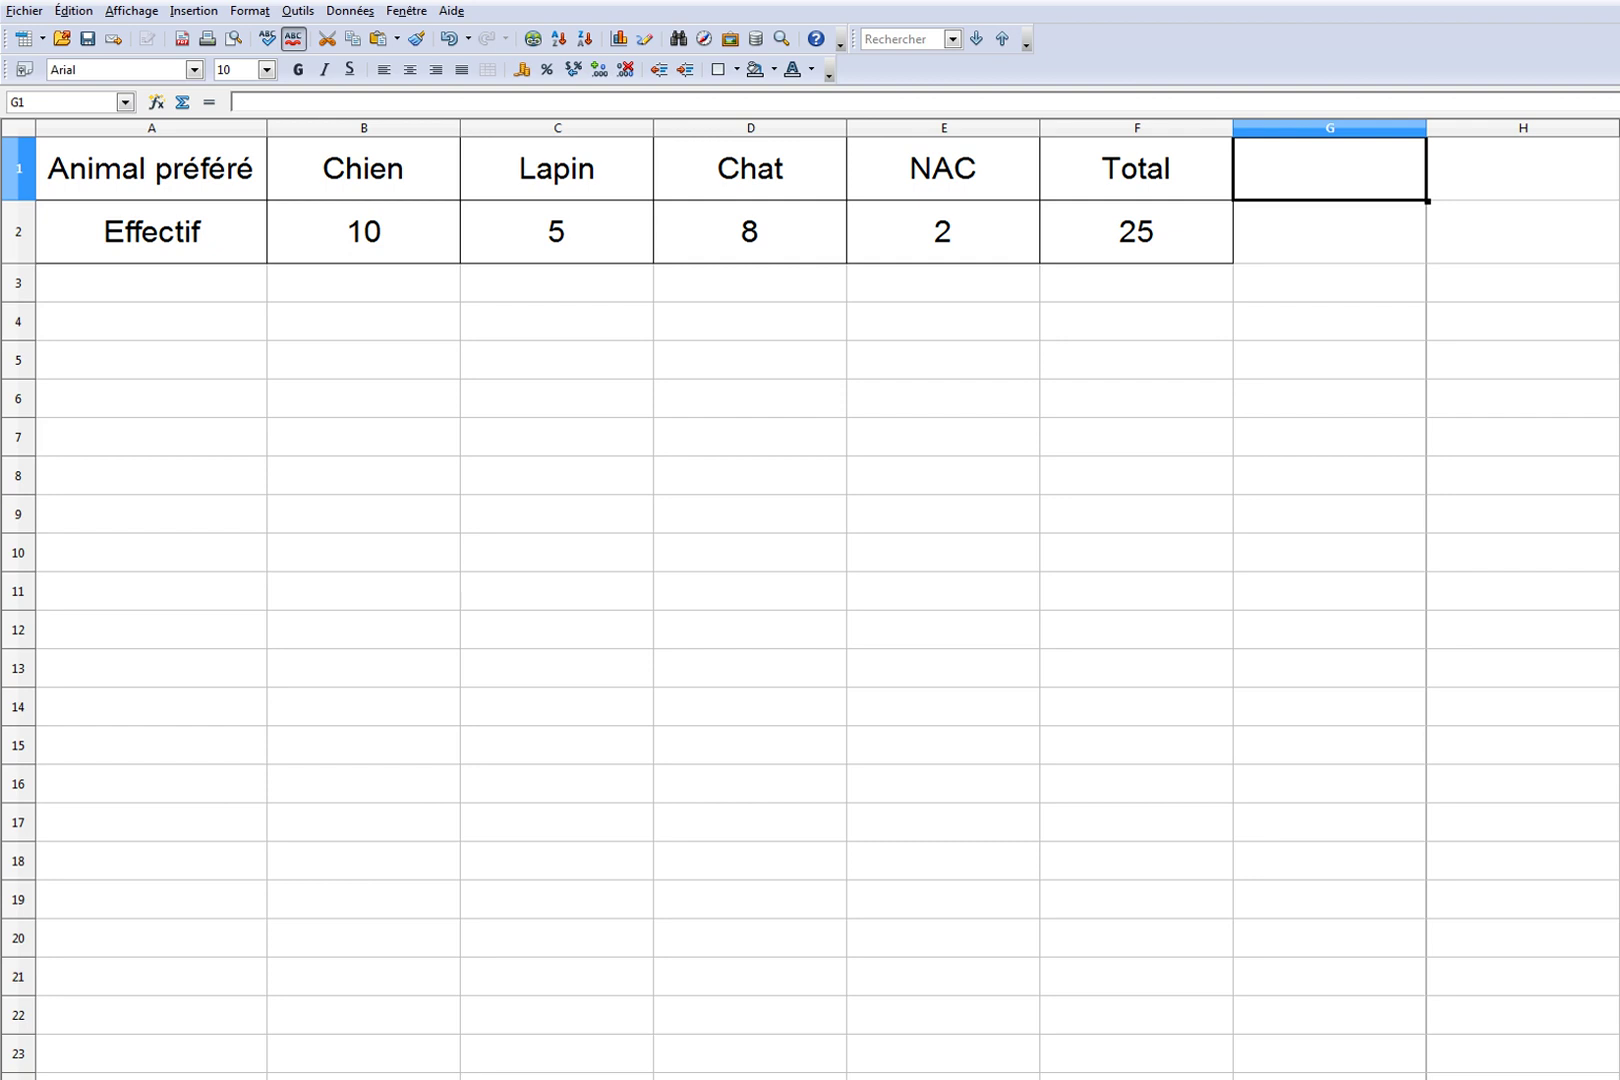
drag(152, 172, 781, 238)
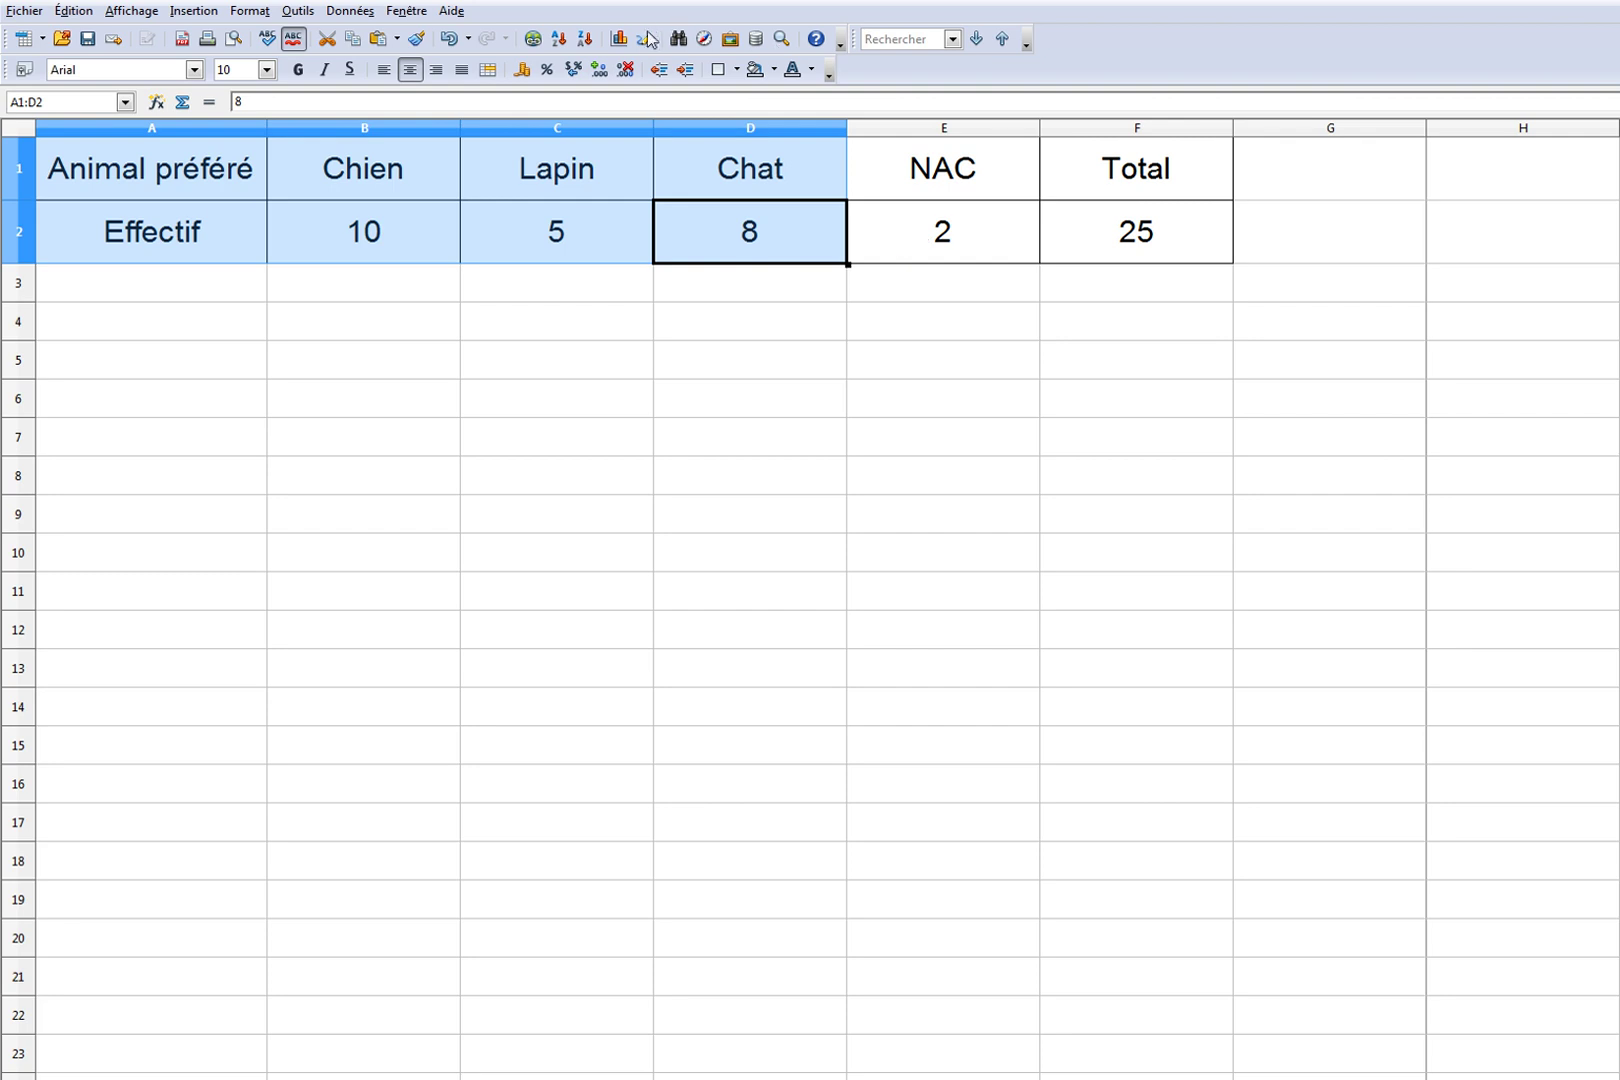
key(shift+Right)
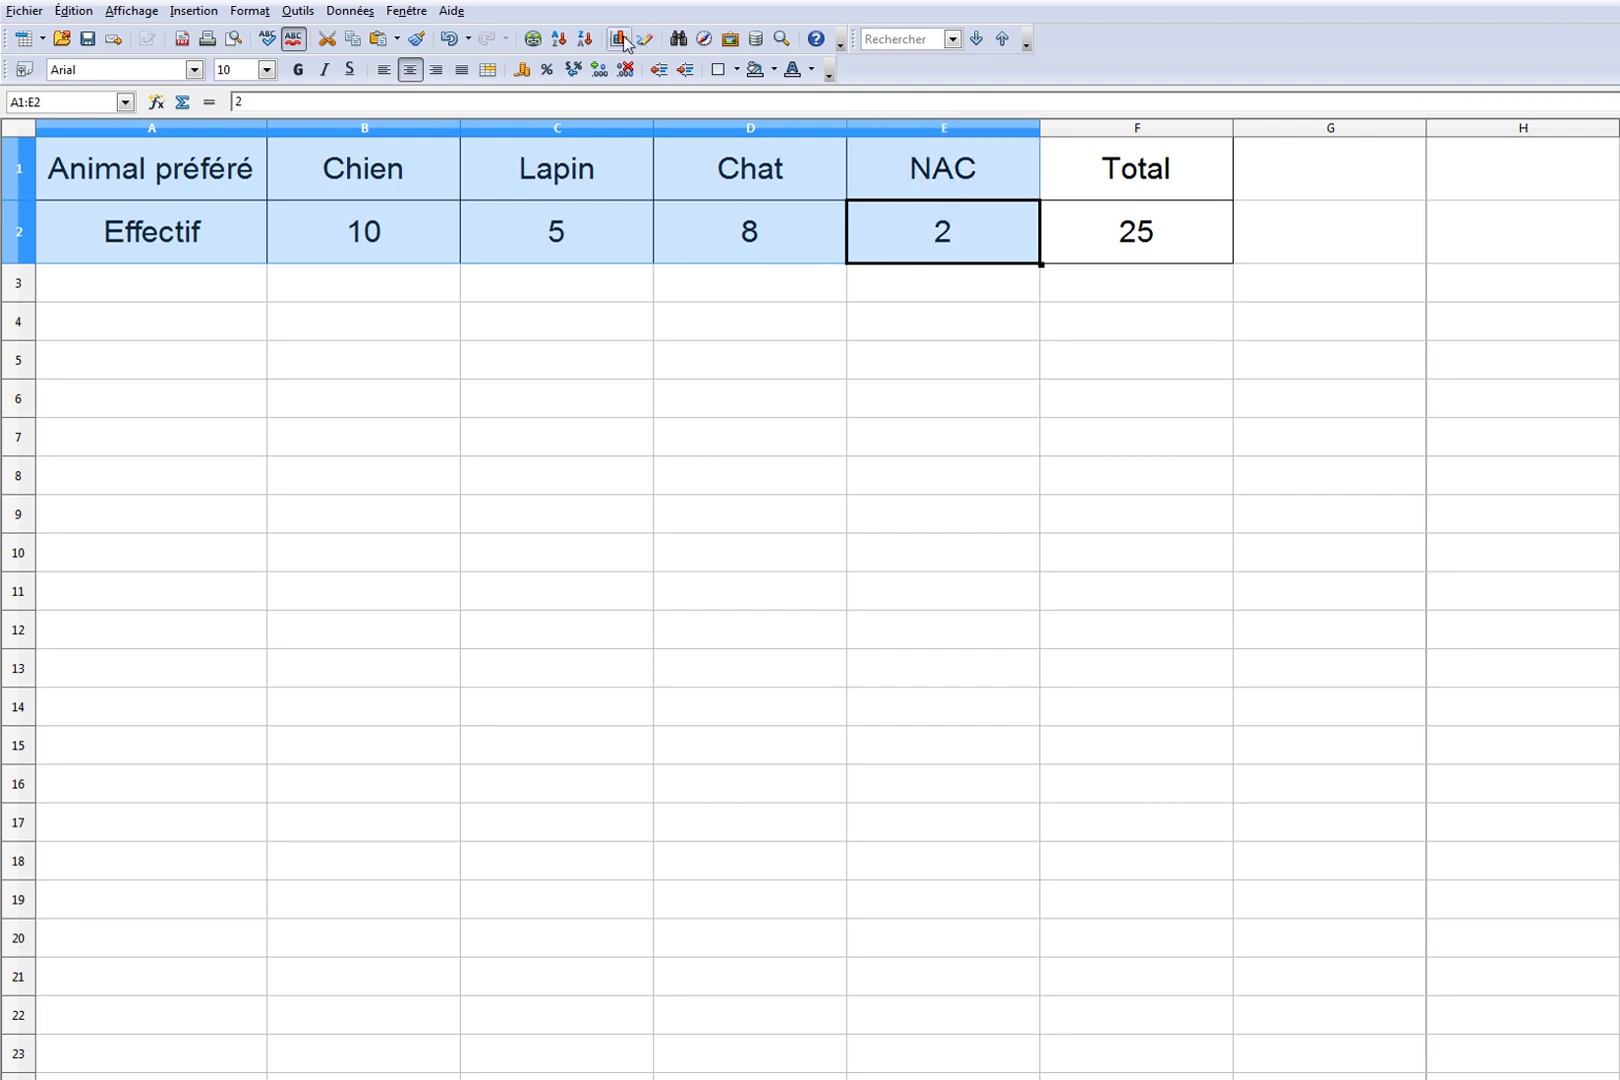
click(620, 39)
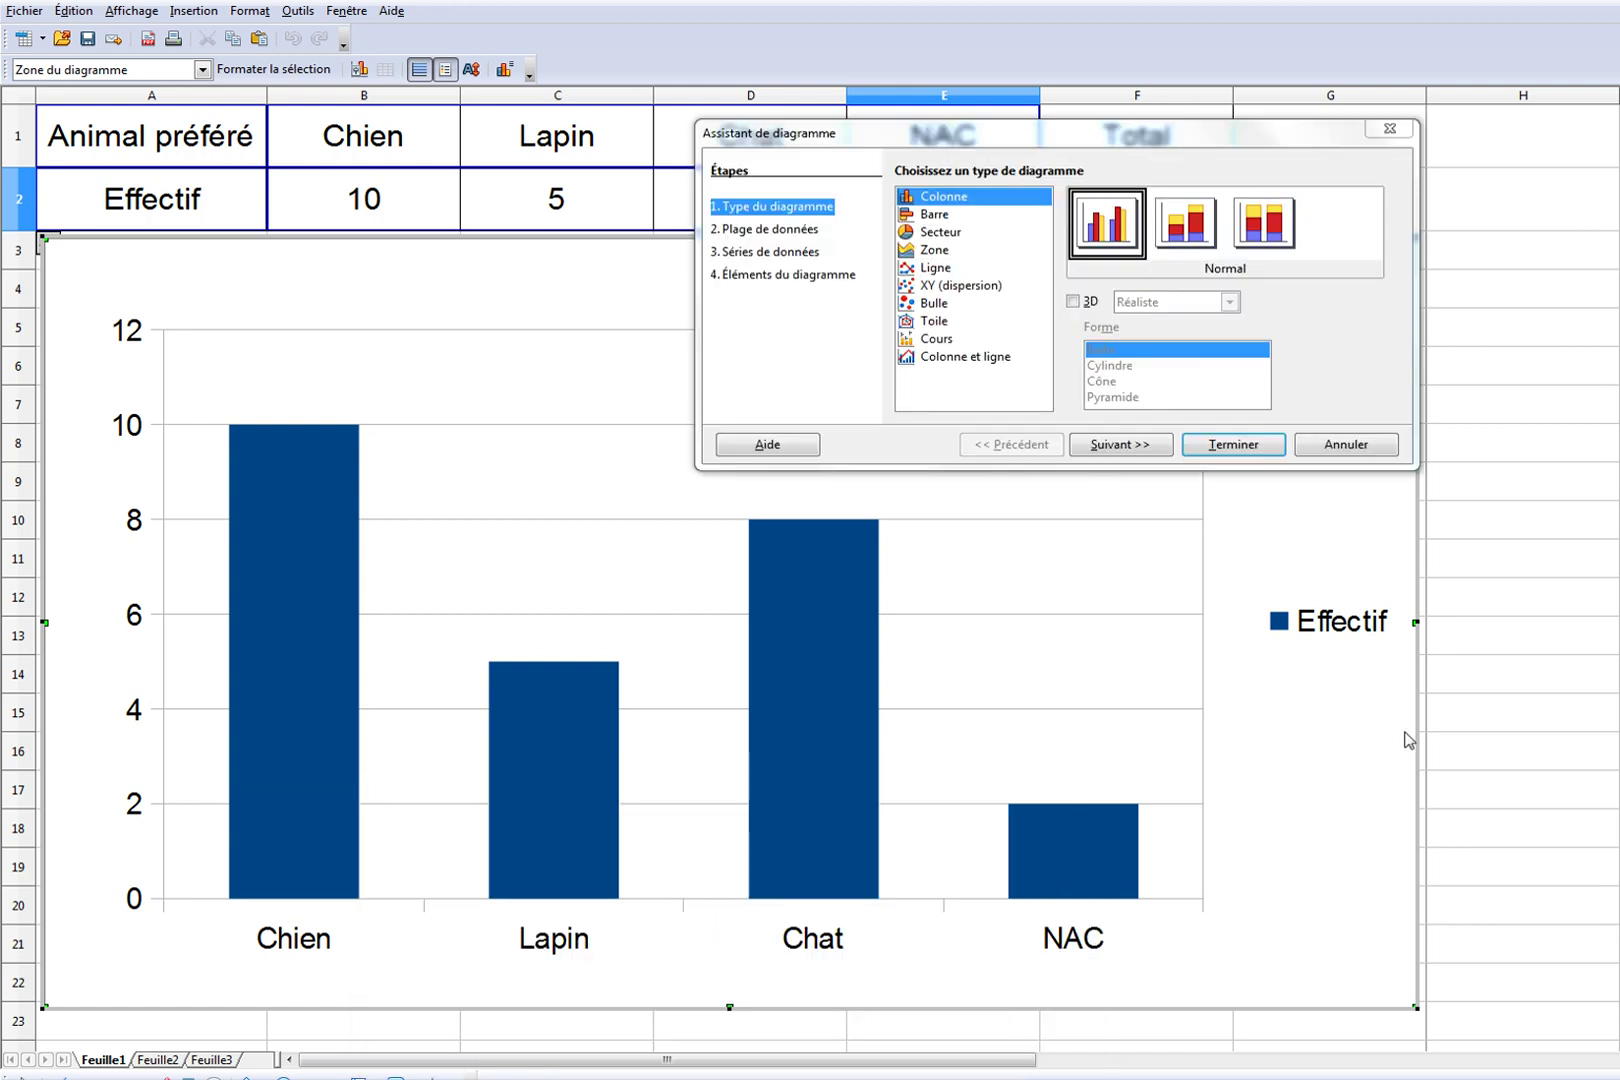
click(1125, 448)
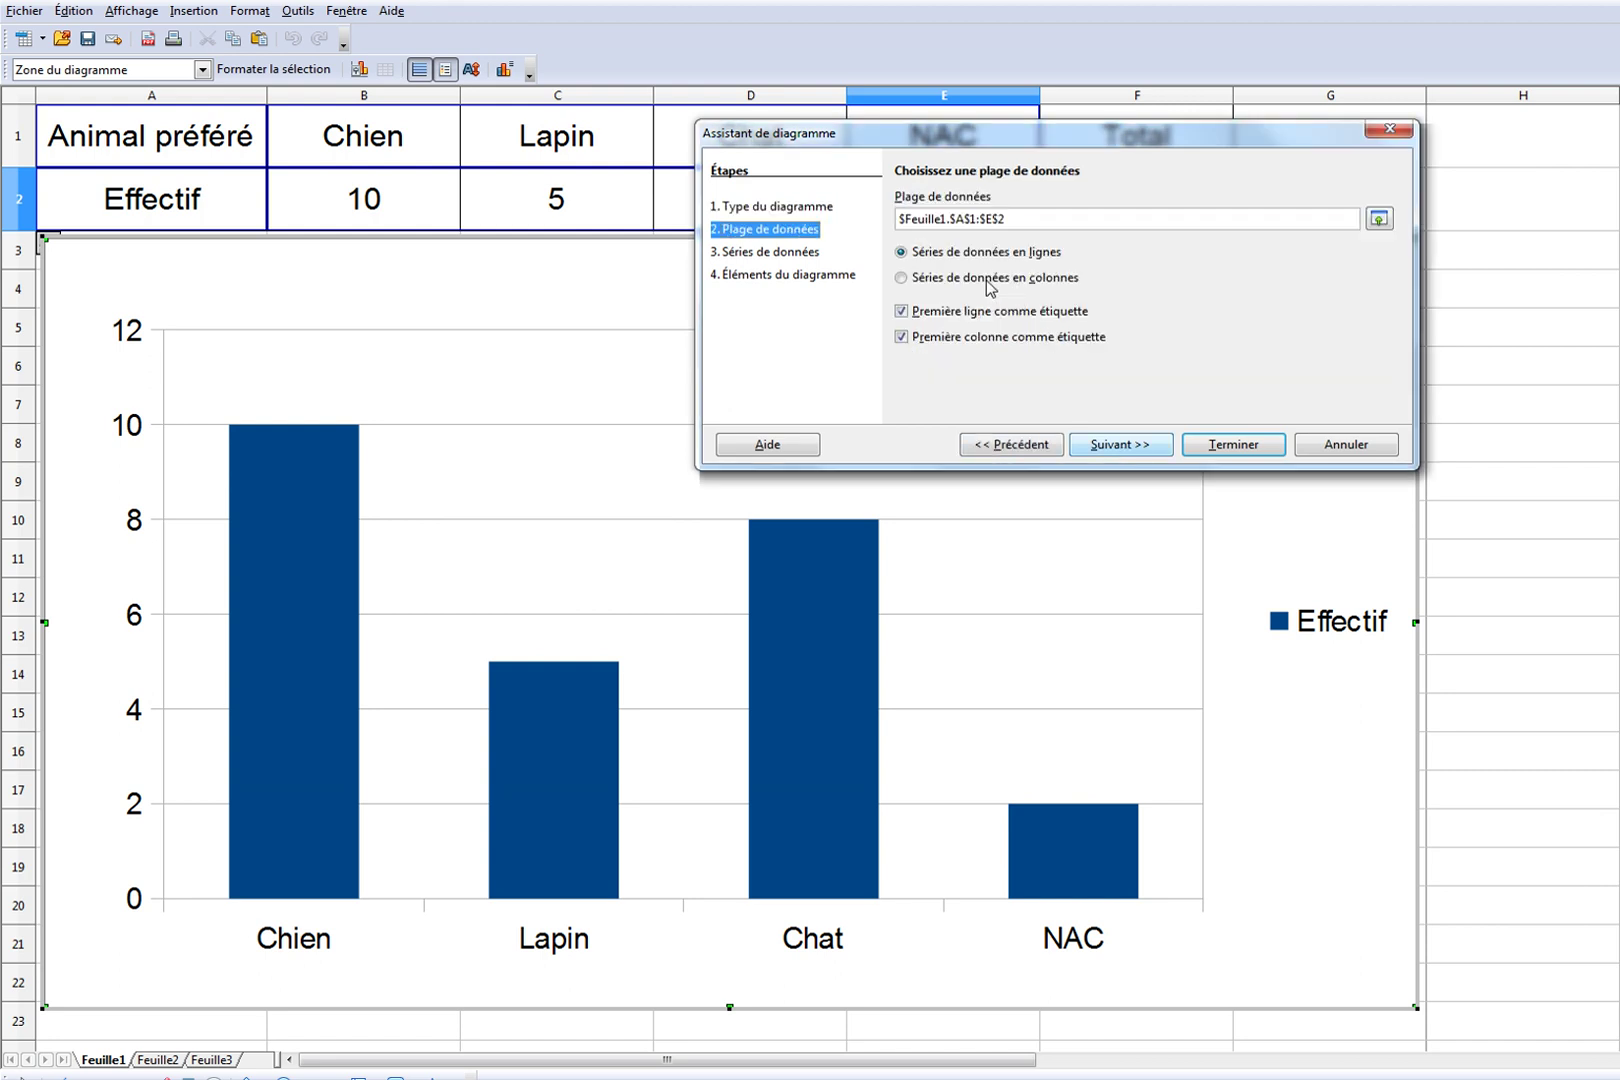
click(904, 279)
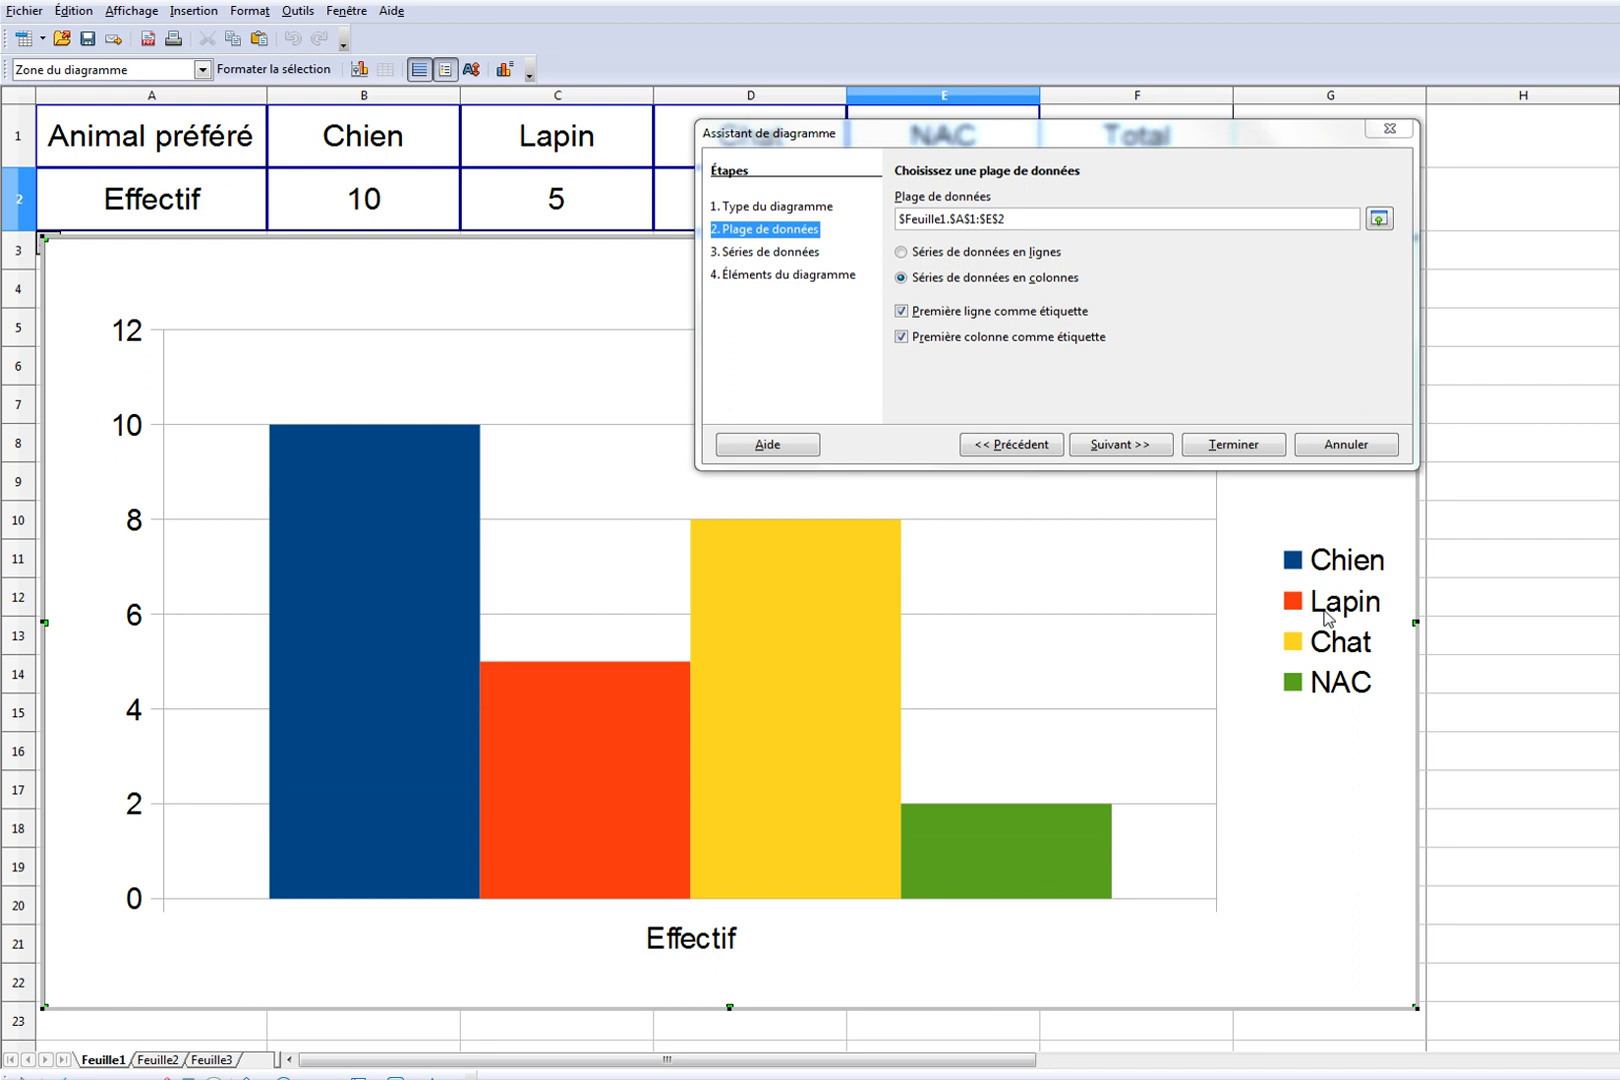
Title the chart "Animal préféré", name the X axis "Animaux" and the Y axis "Effectif", and complete the multicoloured column chart.
click(1140, 446)
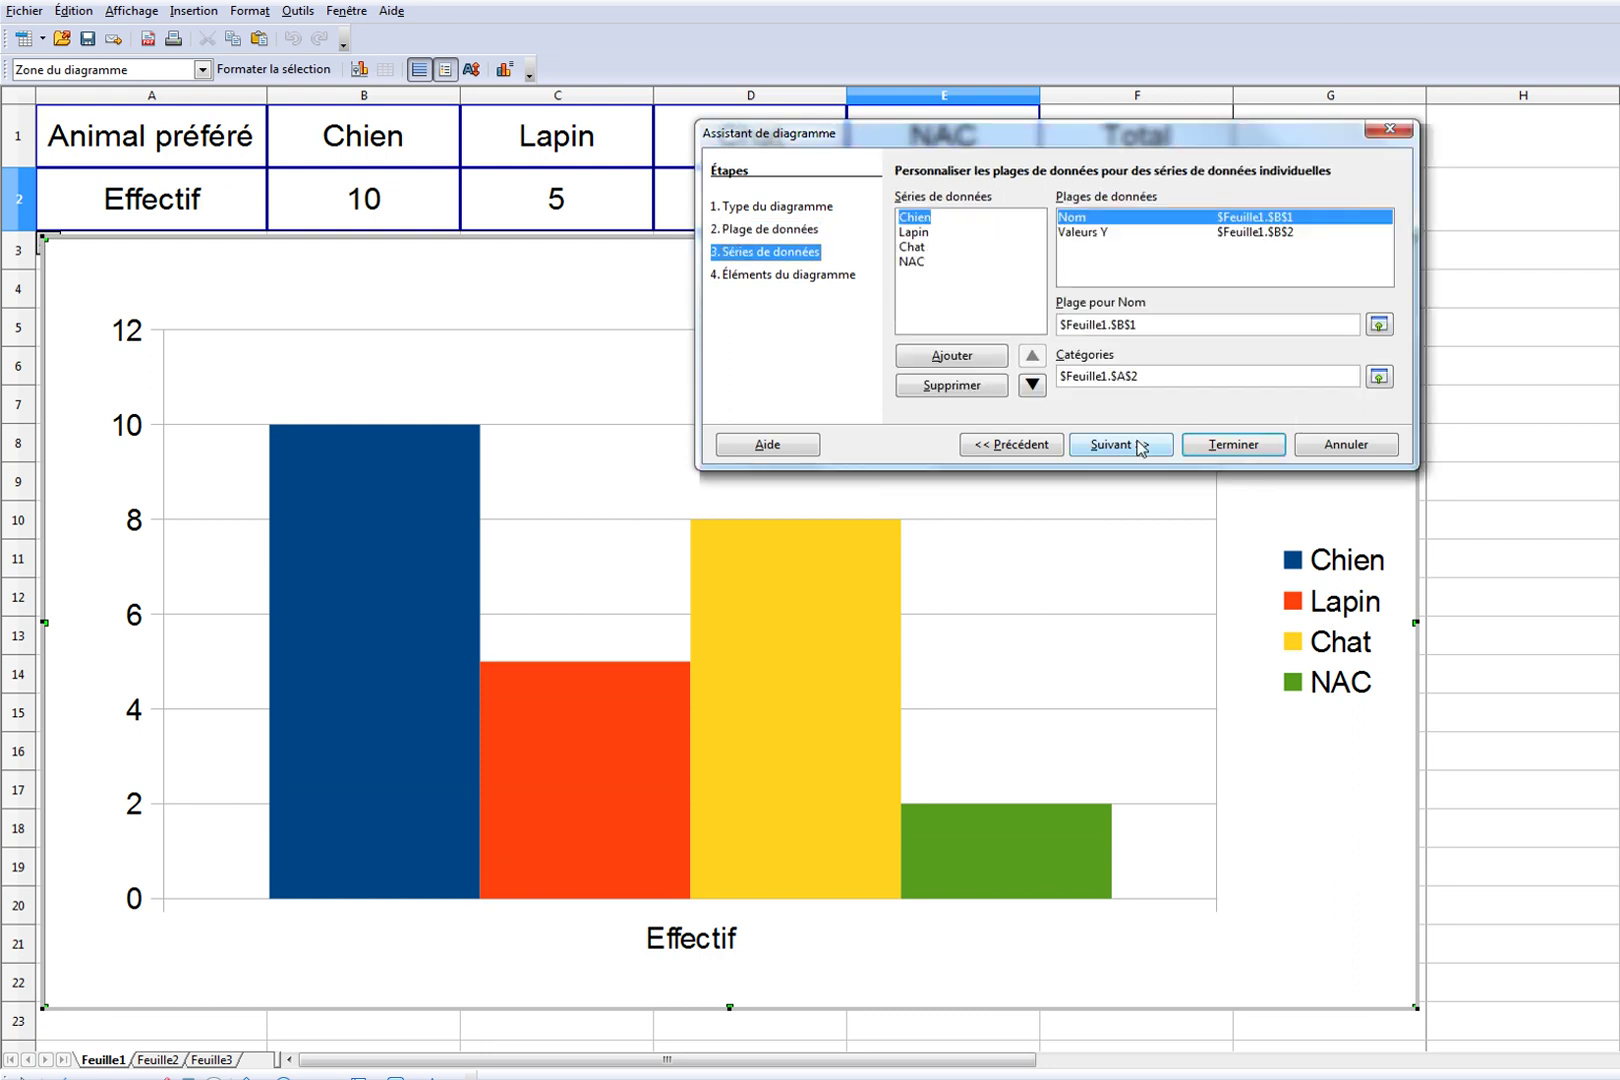
click(1138, 448)
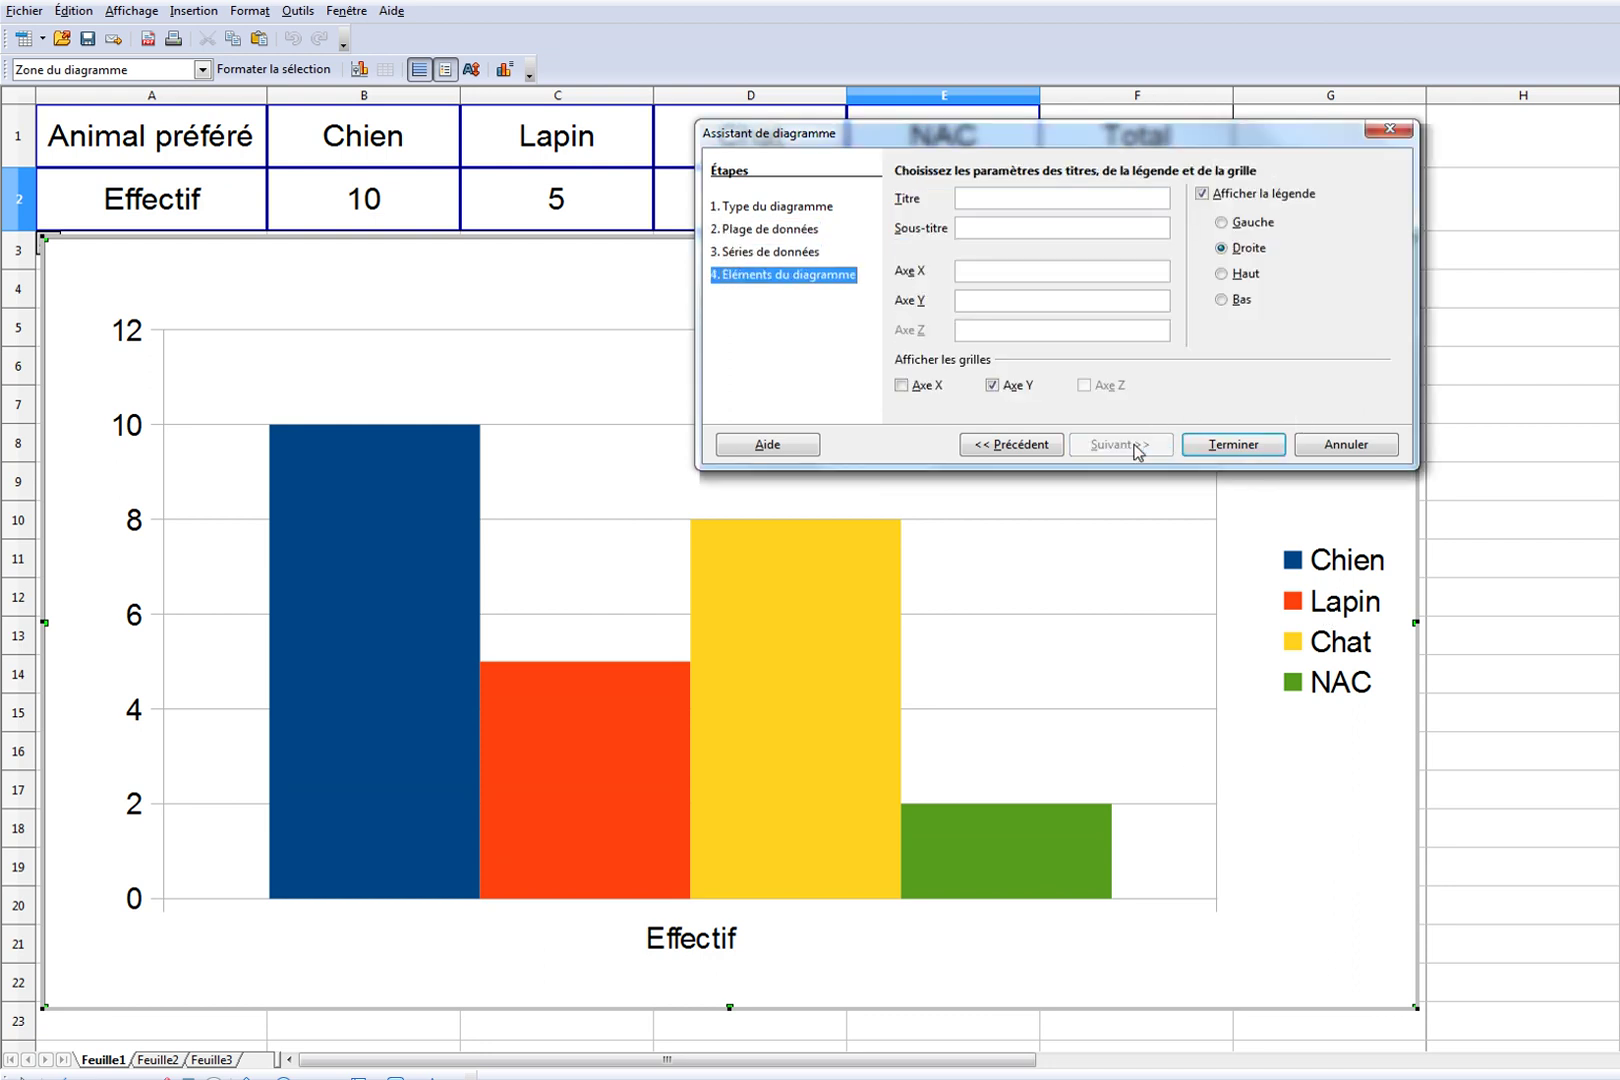
click(962, 201)
text(Animal préféré)
click(977, 272)
text(Animaux)
click(988, 307)
text(Effectif)
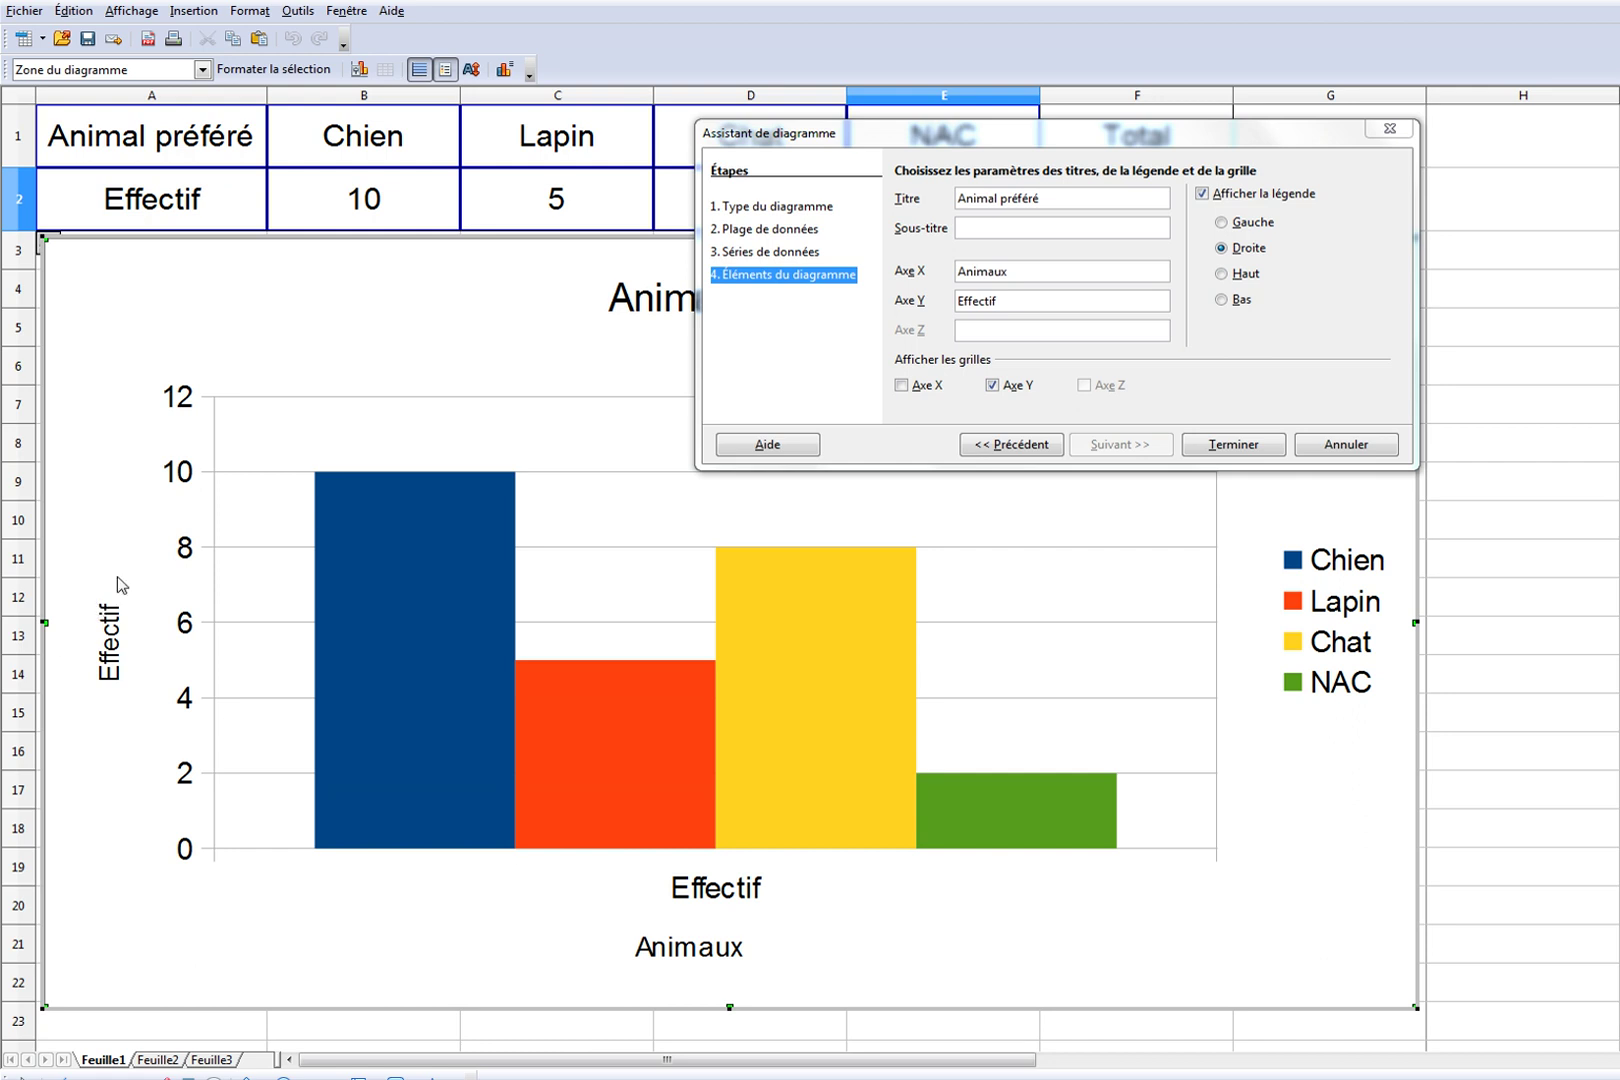
click(1236, 446)
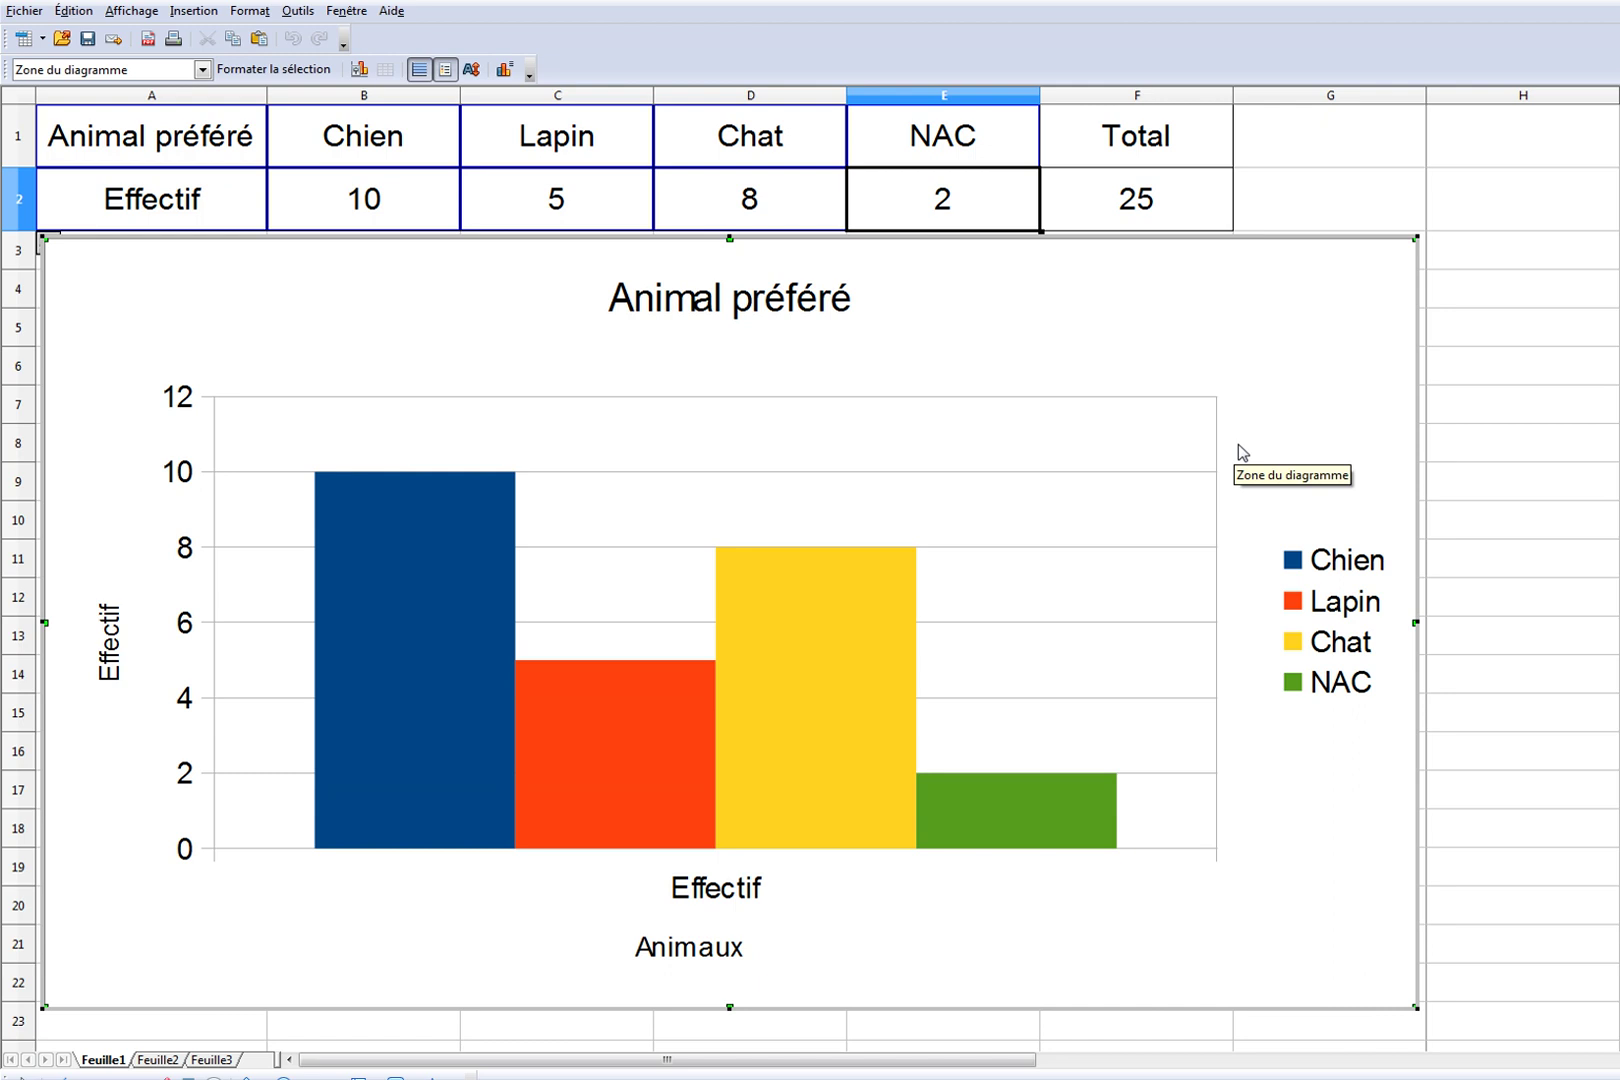
Delete the chart's X axis and extend its main title to "Animal préféré des élèves de la classe".
right_click(718, 892)
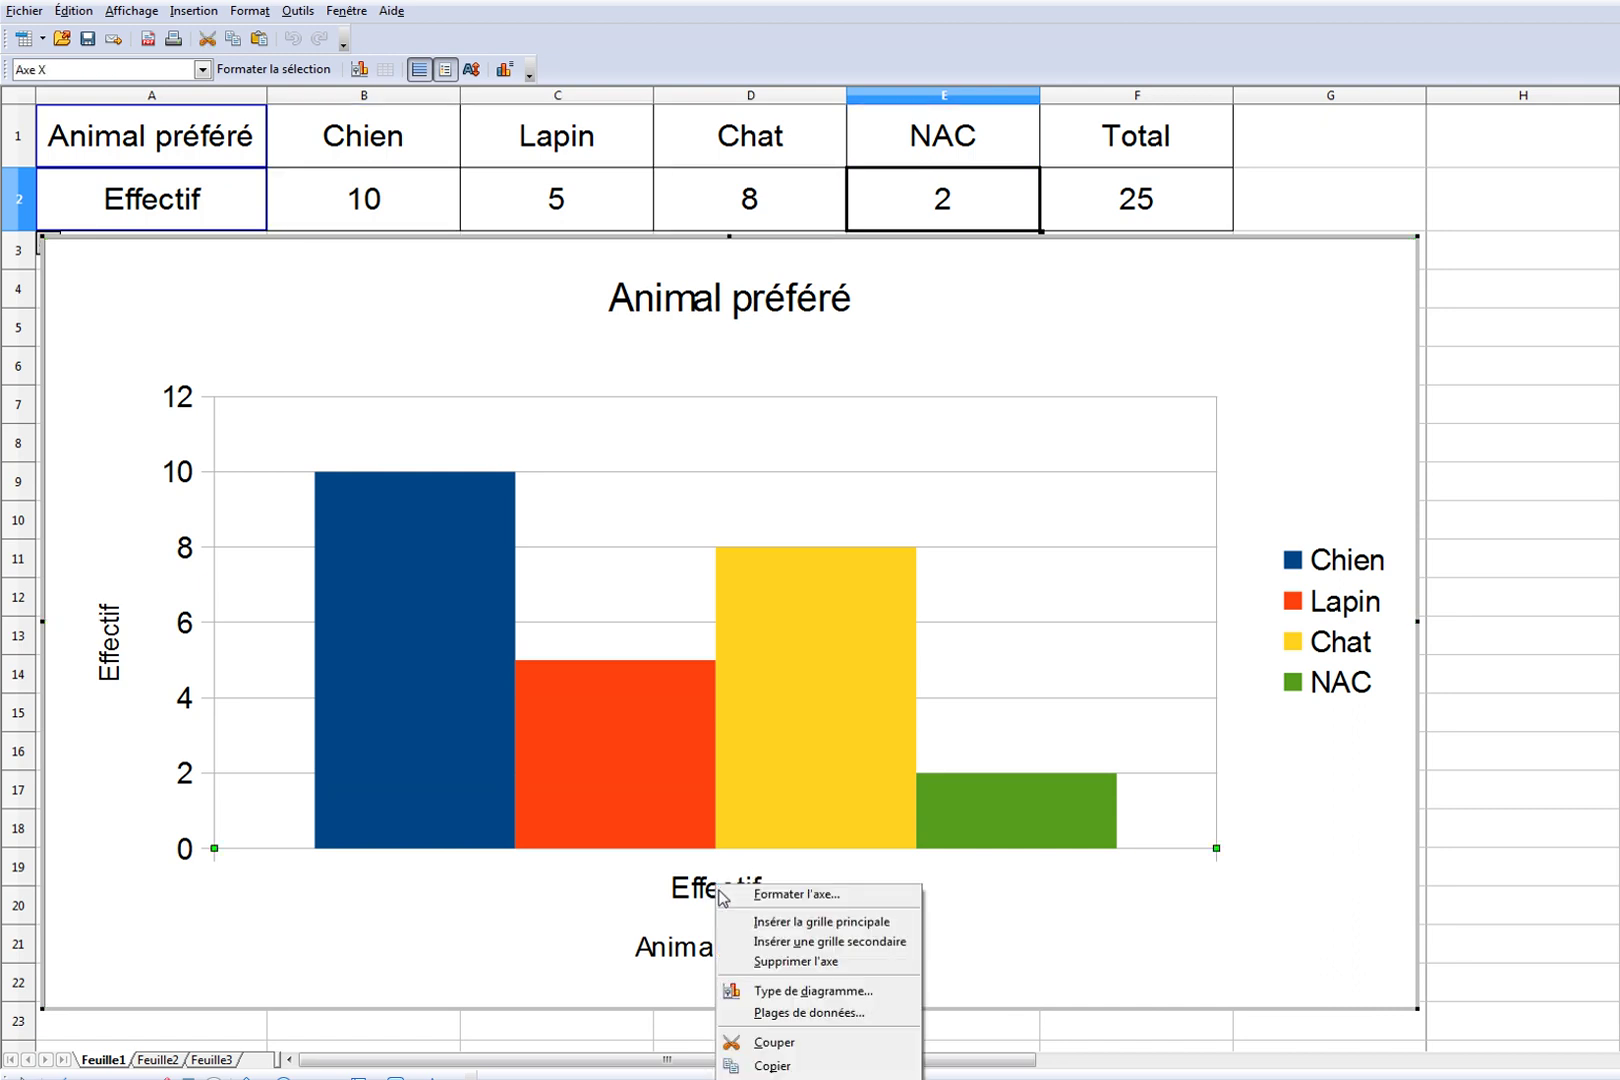
click(781, 966)
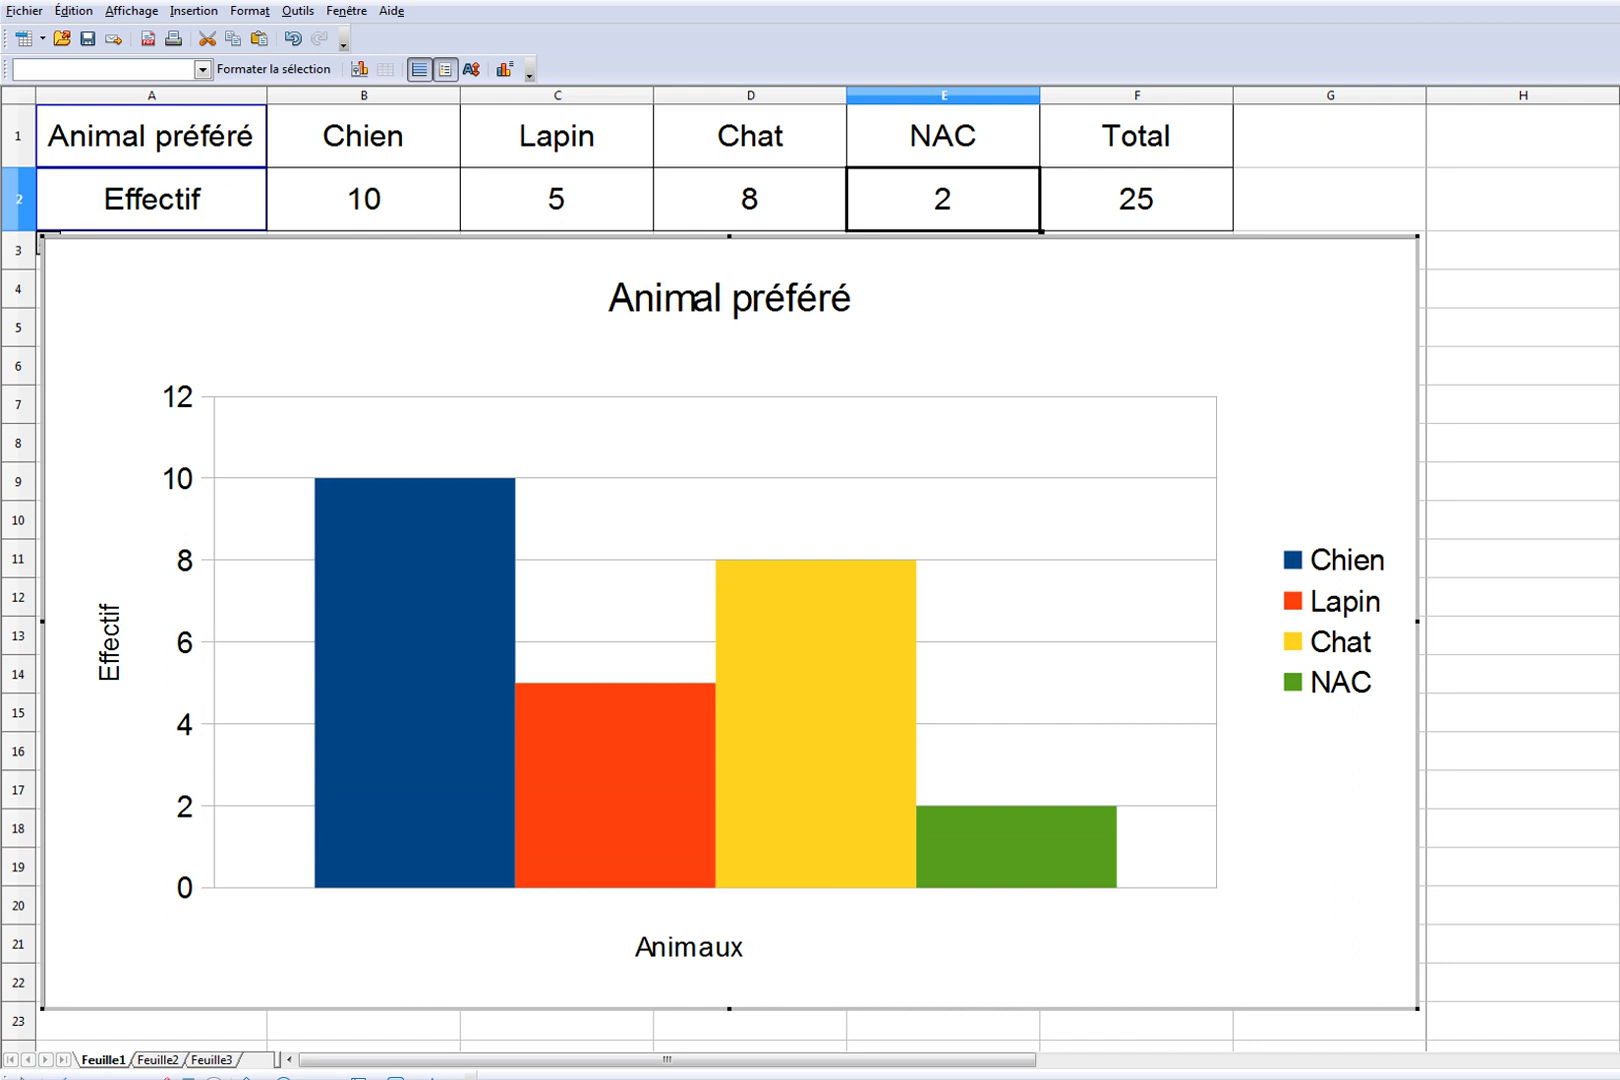
click(782, 300)
click(784, 300)
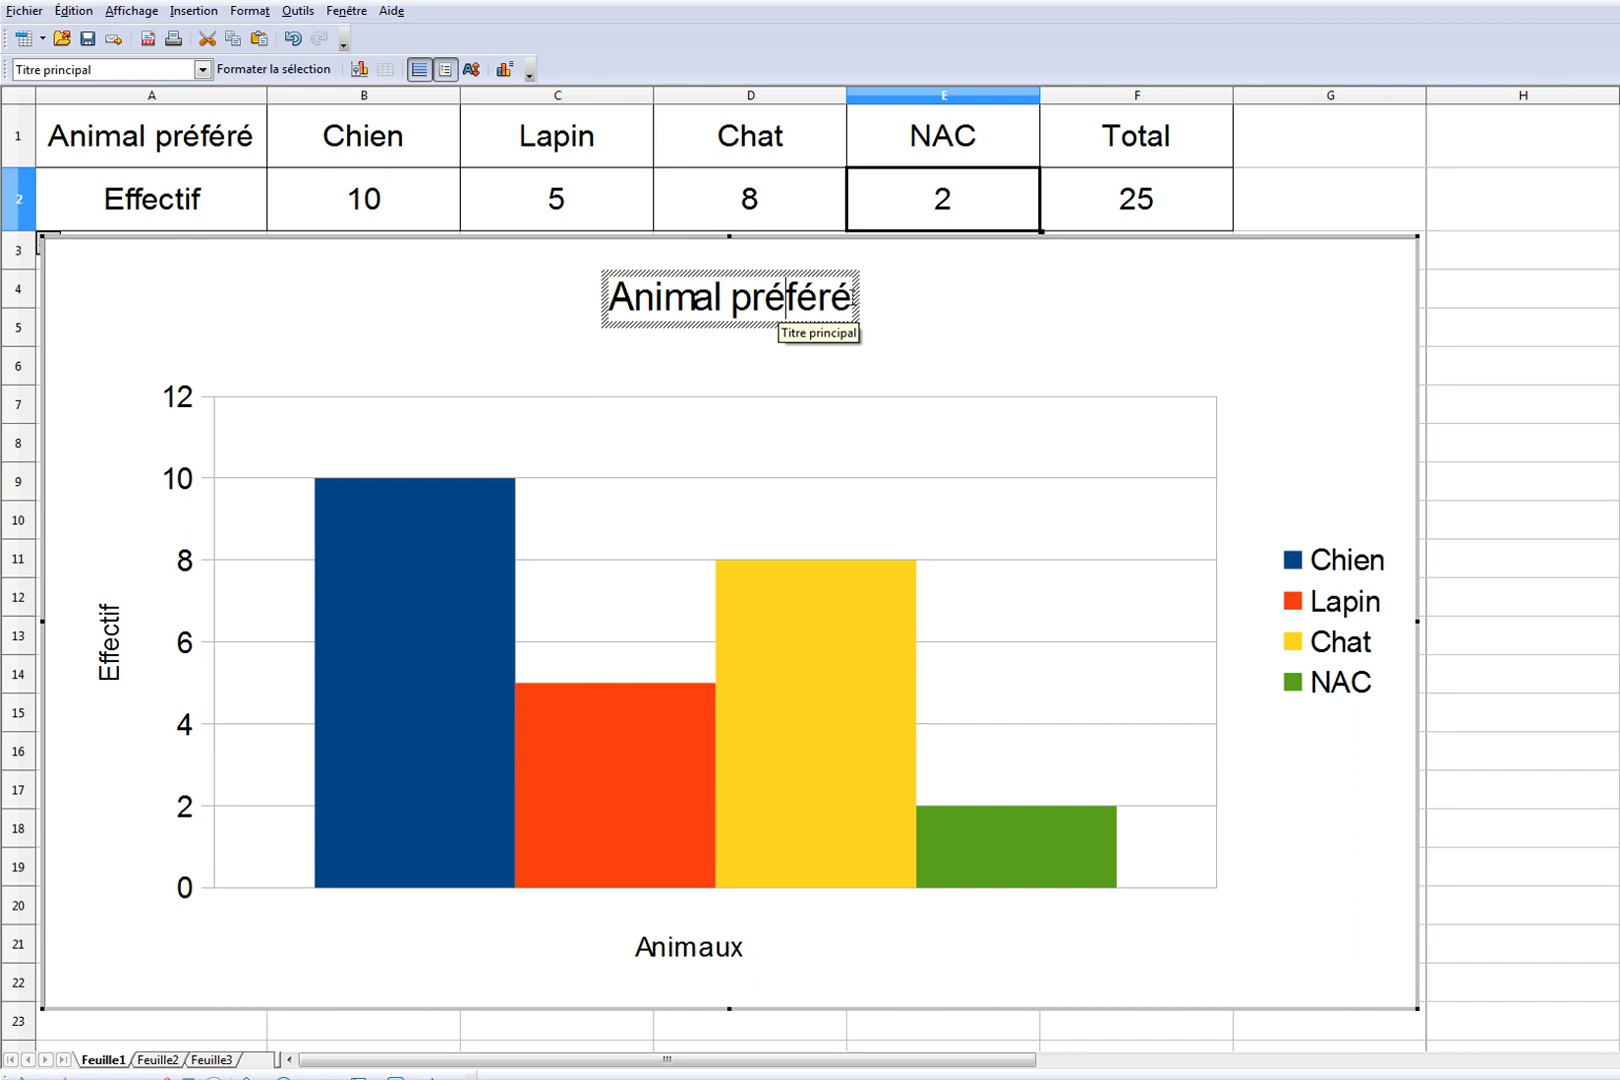
click(852, 298)
text(des é)
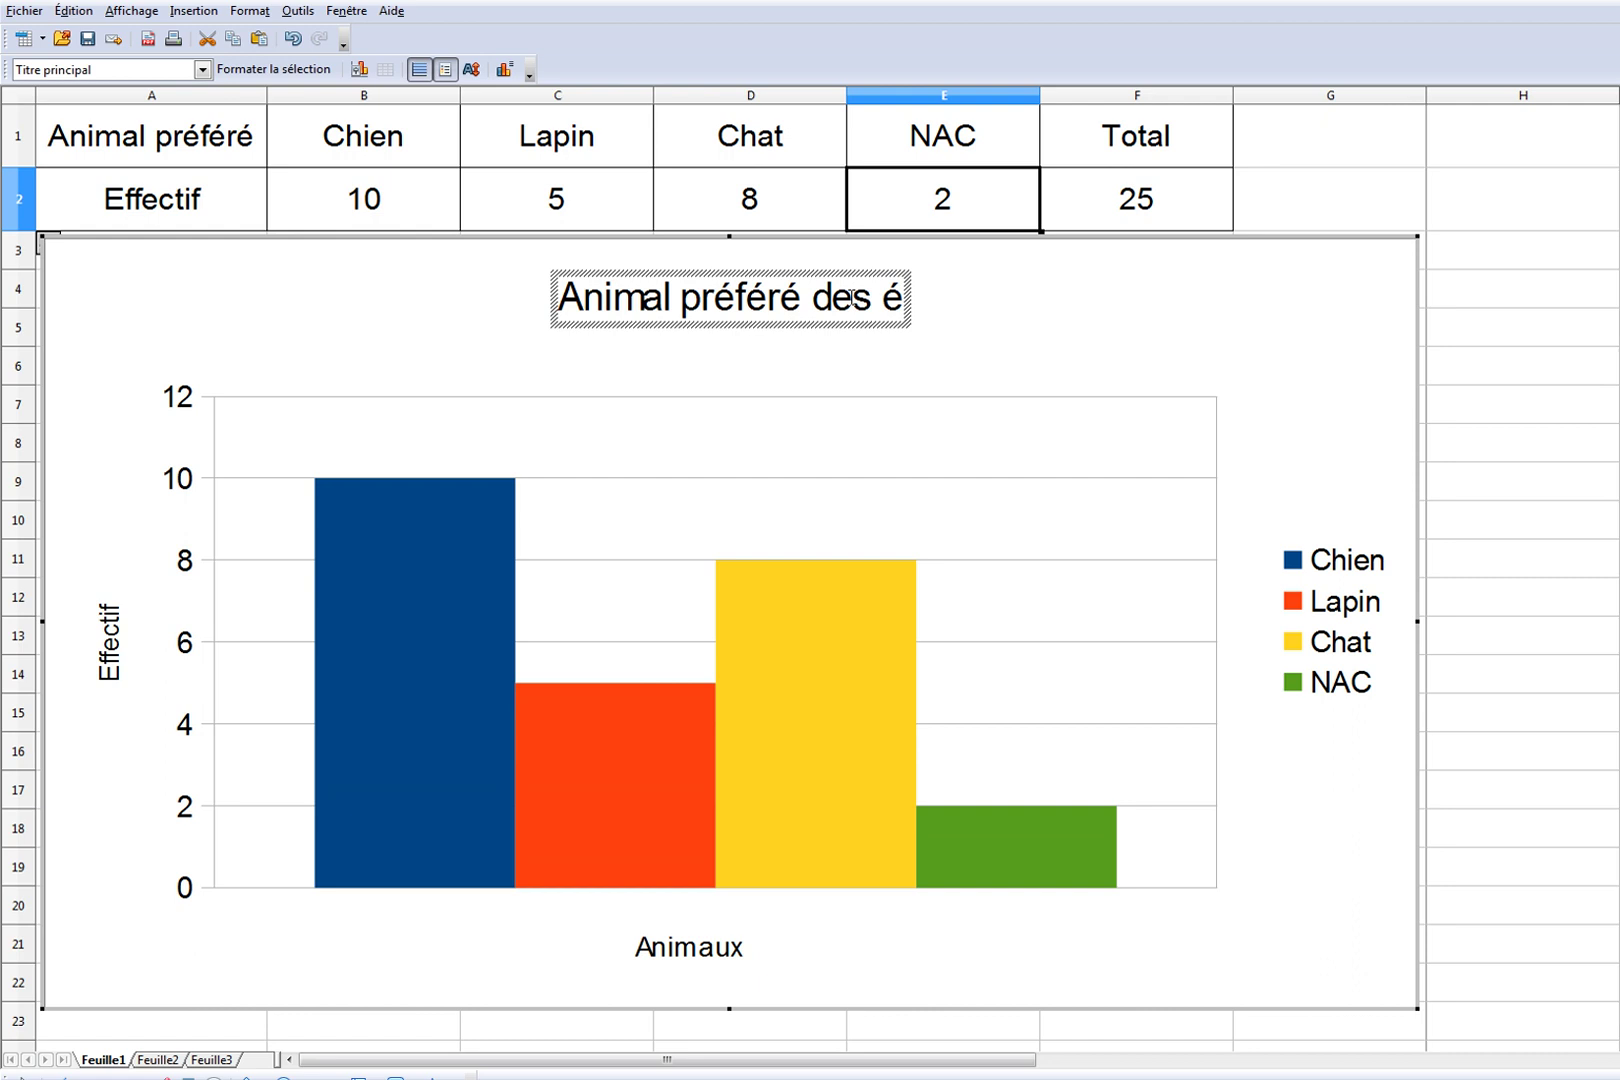
text(lèves de la classe)
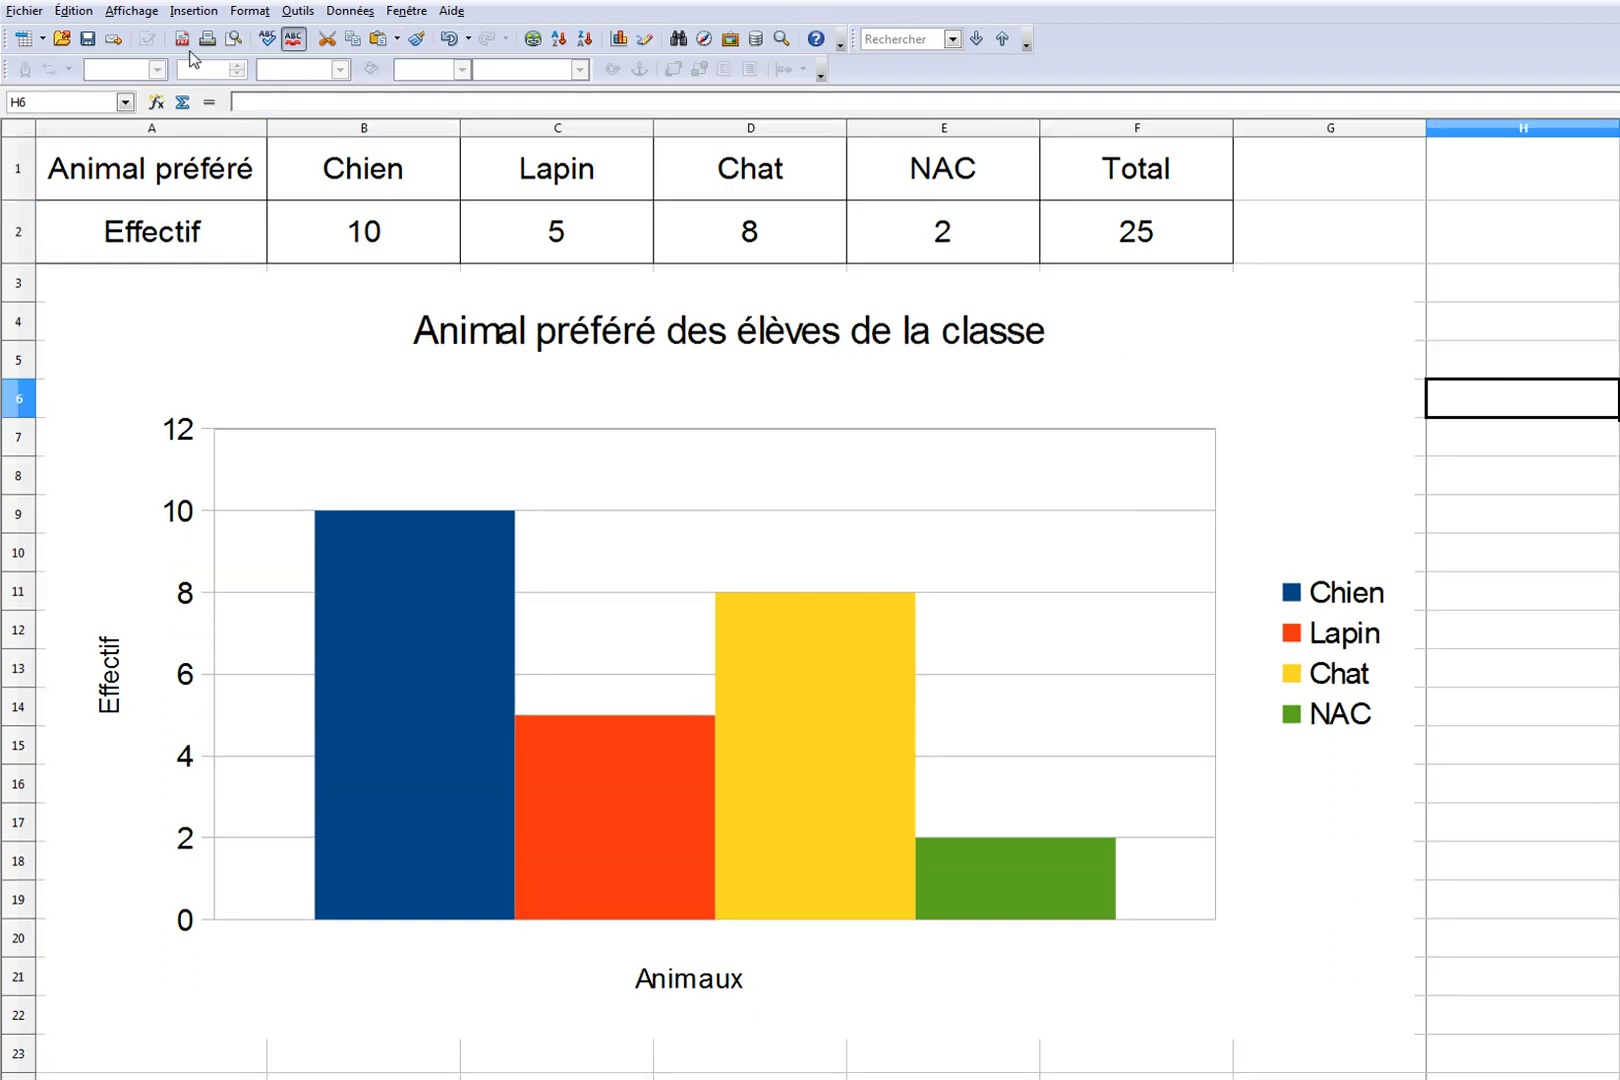
Check the pages of Feuille1 and Feuille2 in the page preview and return to the sheet.
click(234, 40)
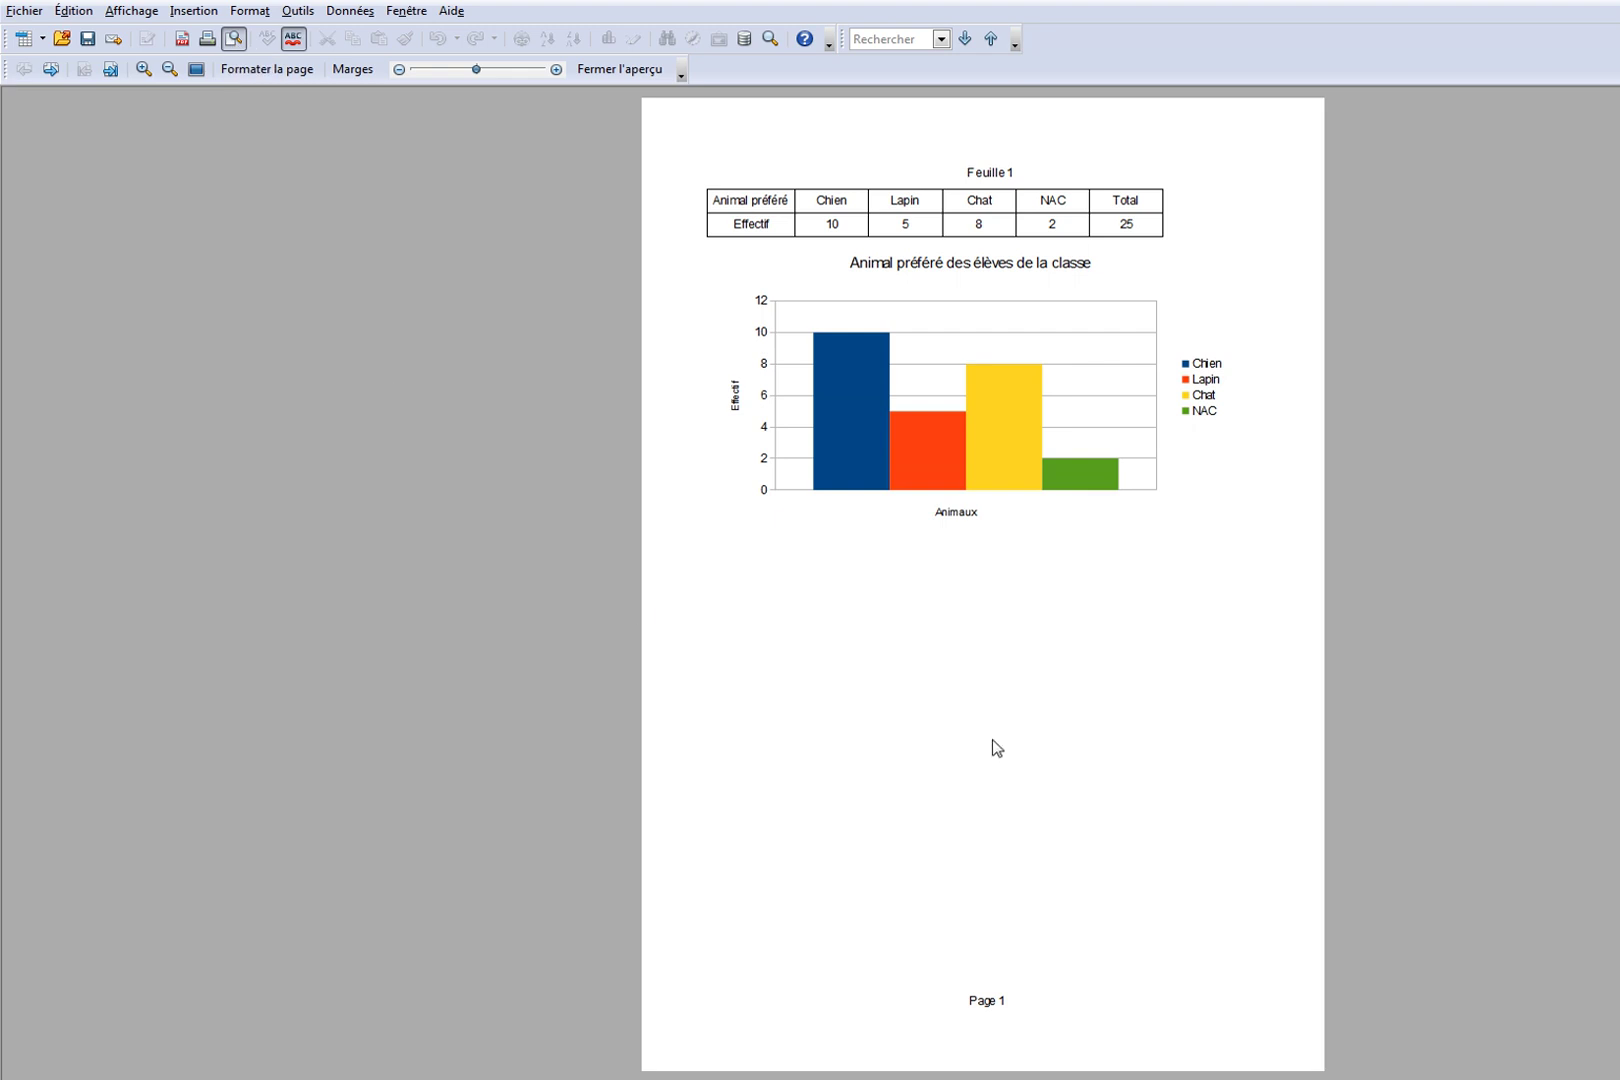
scroll(997, 748, down, 1)
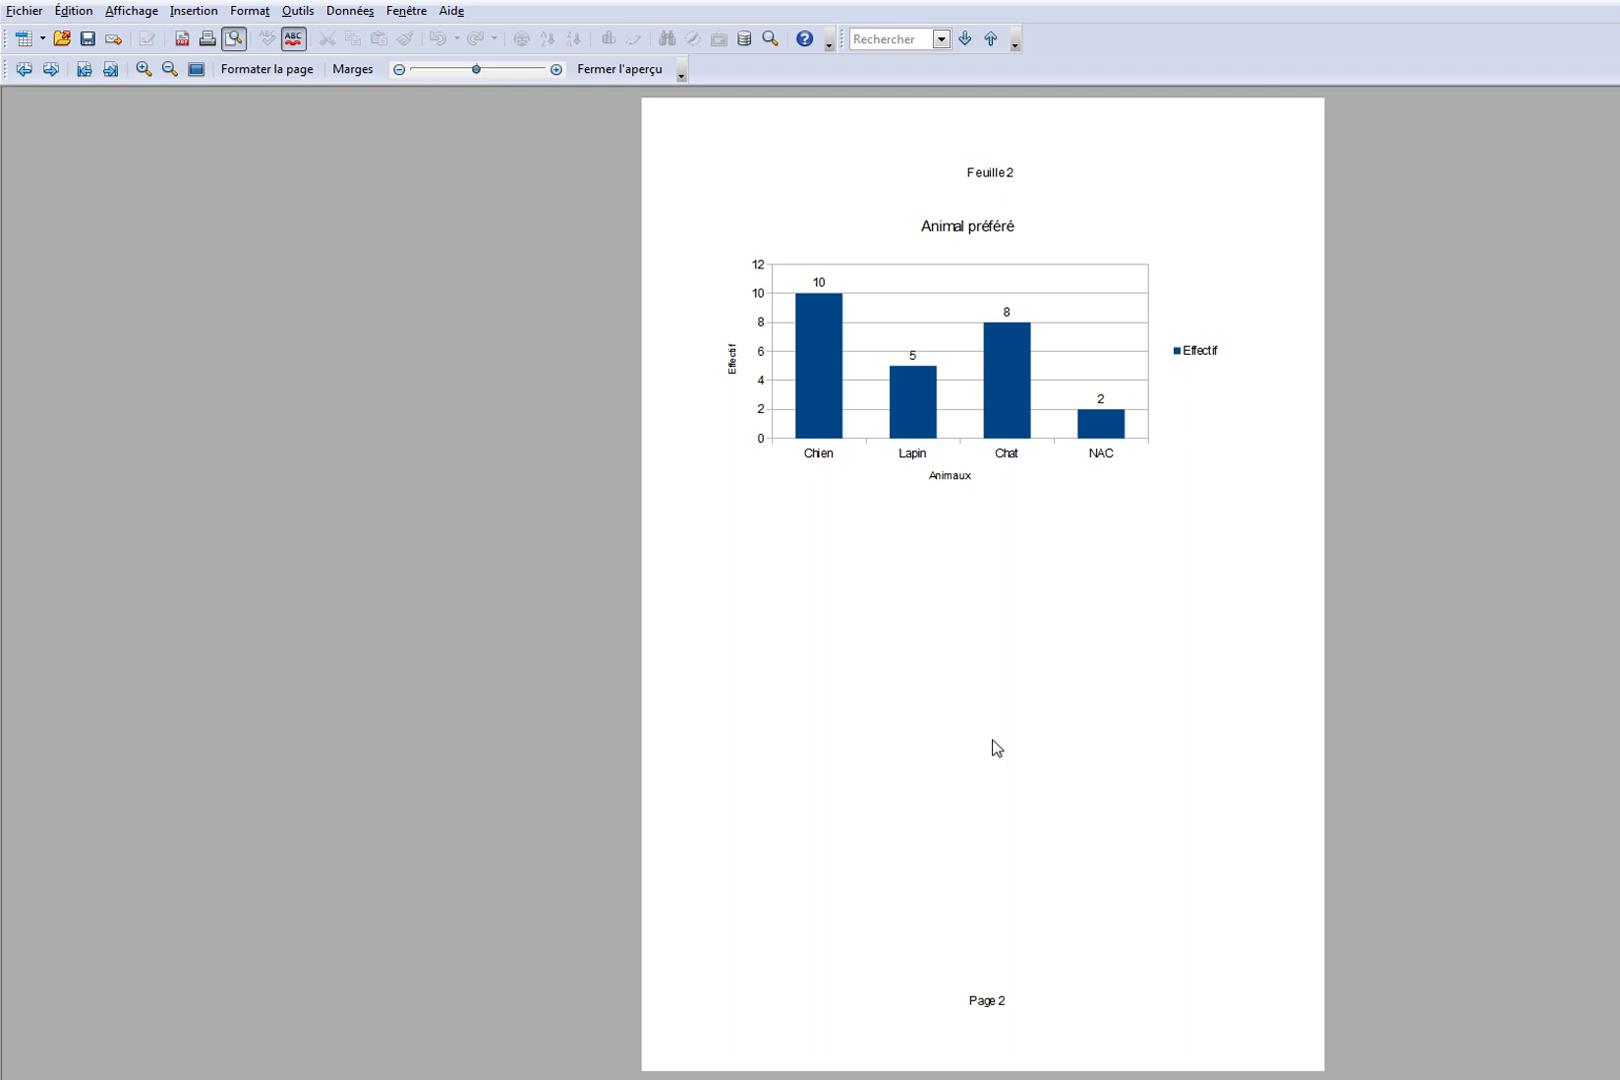
scroll(997, 748, up, 1)
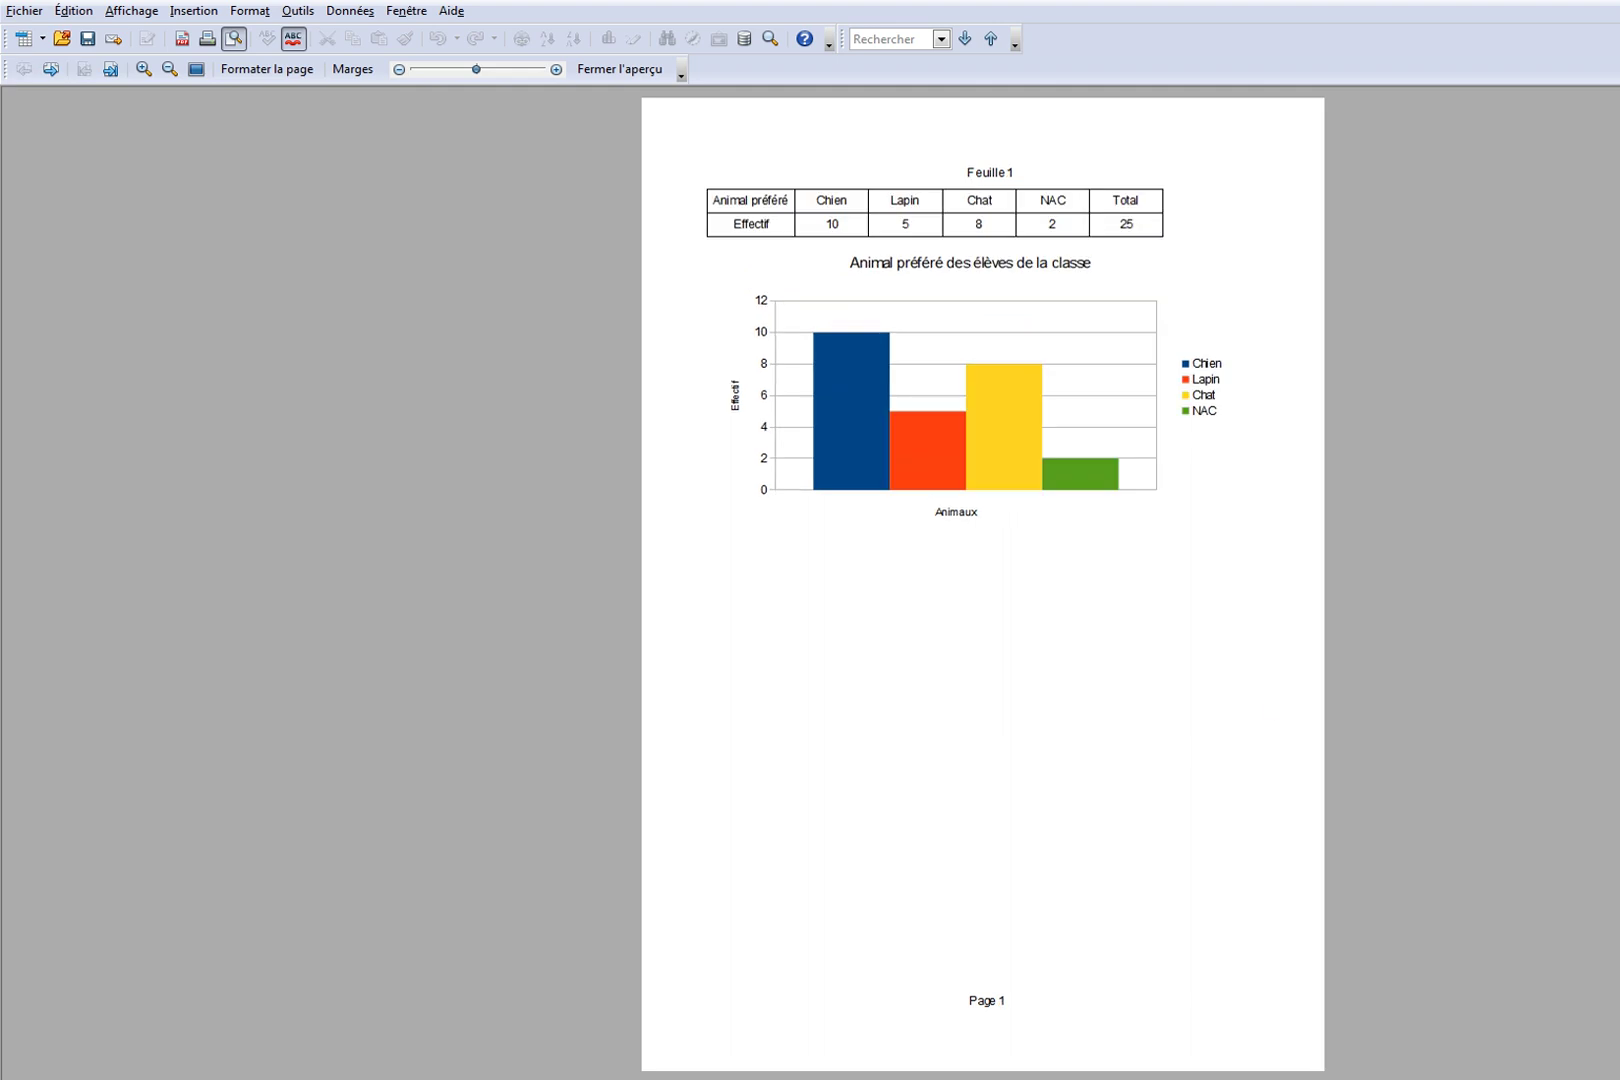
key(Escape)
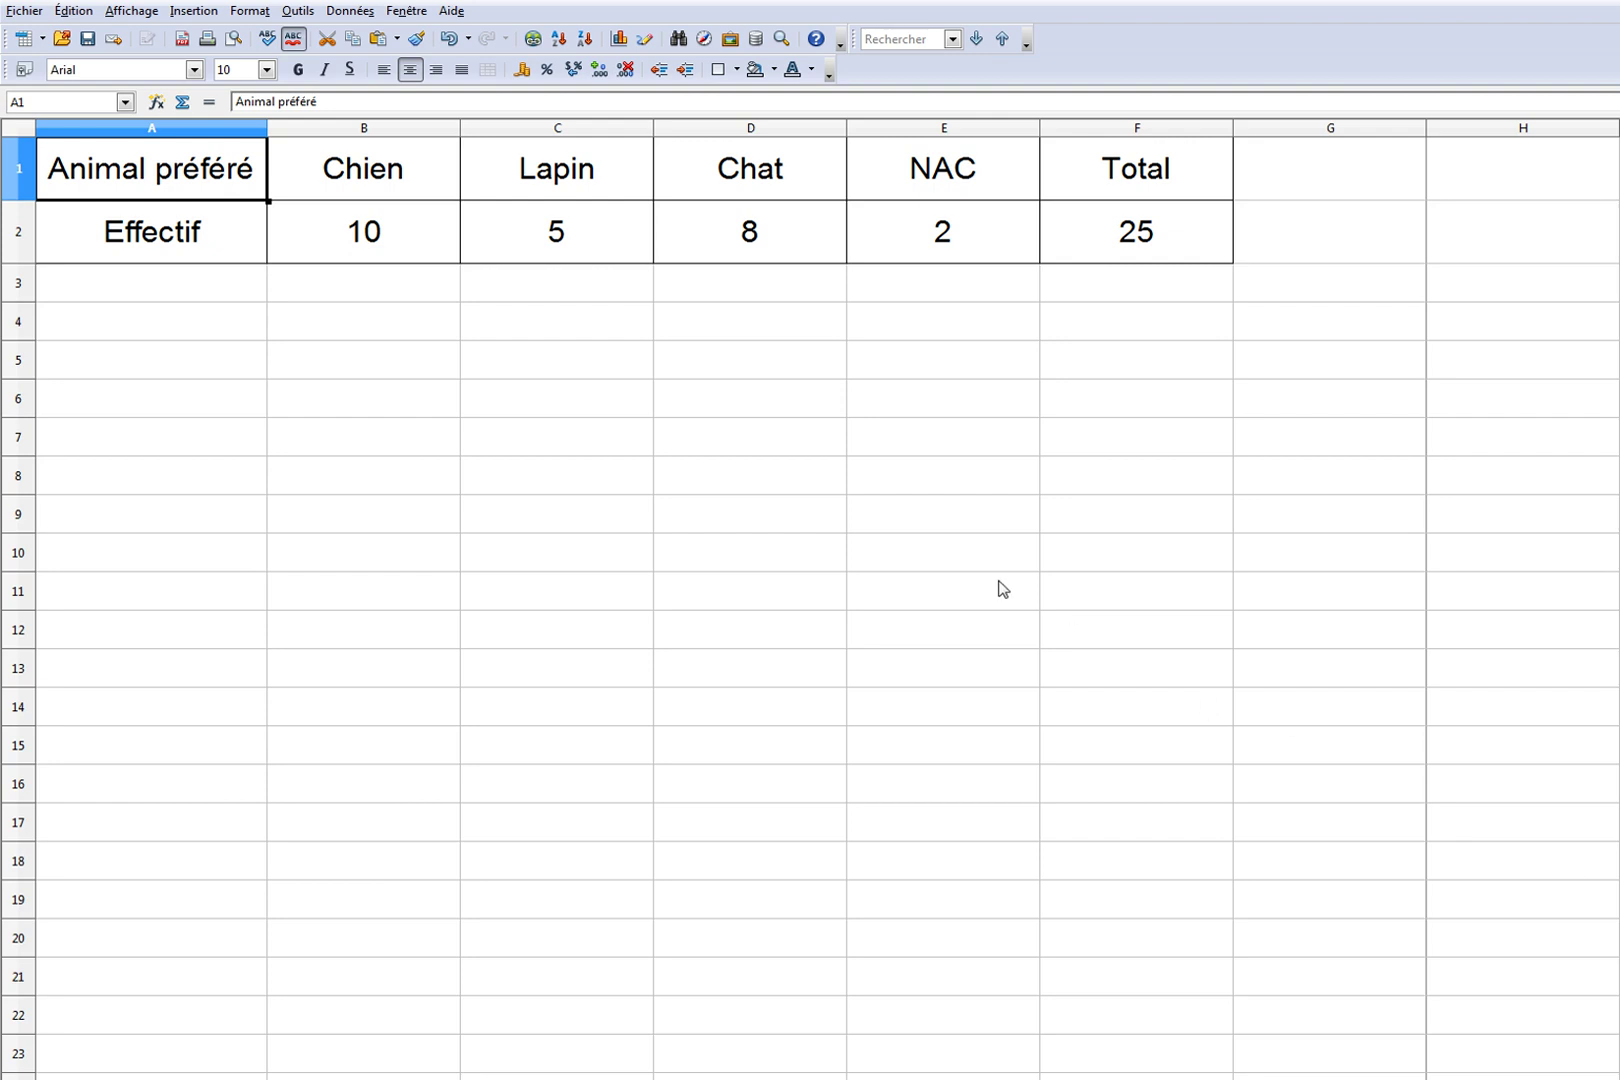
Insert a normal pie chart (Secteur) from A1:E2, try the data series in columns, and set them back to rows.
drag(145, 168, 893, 253)
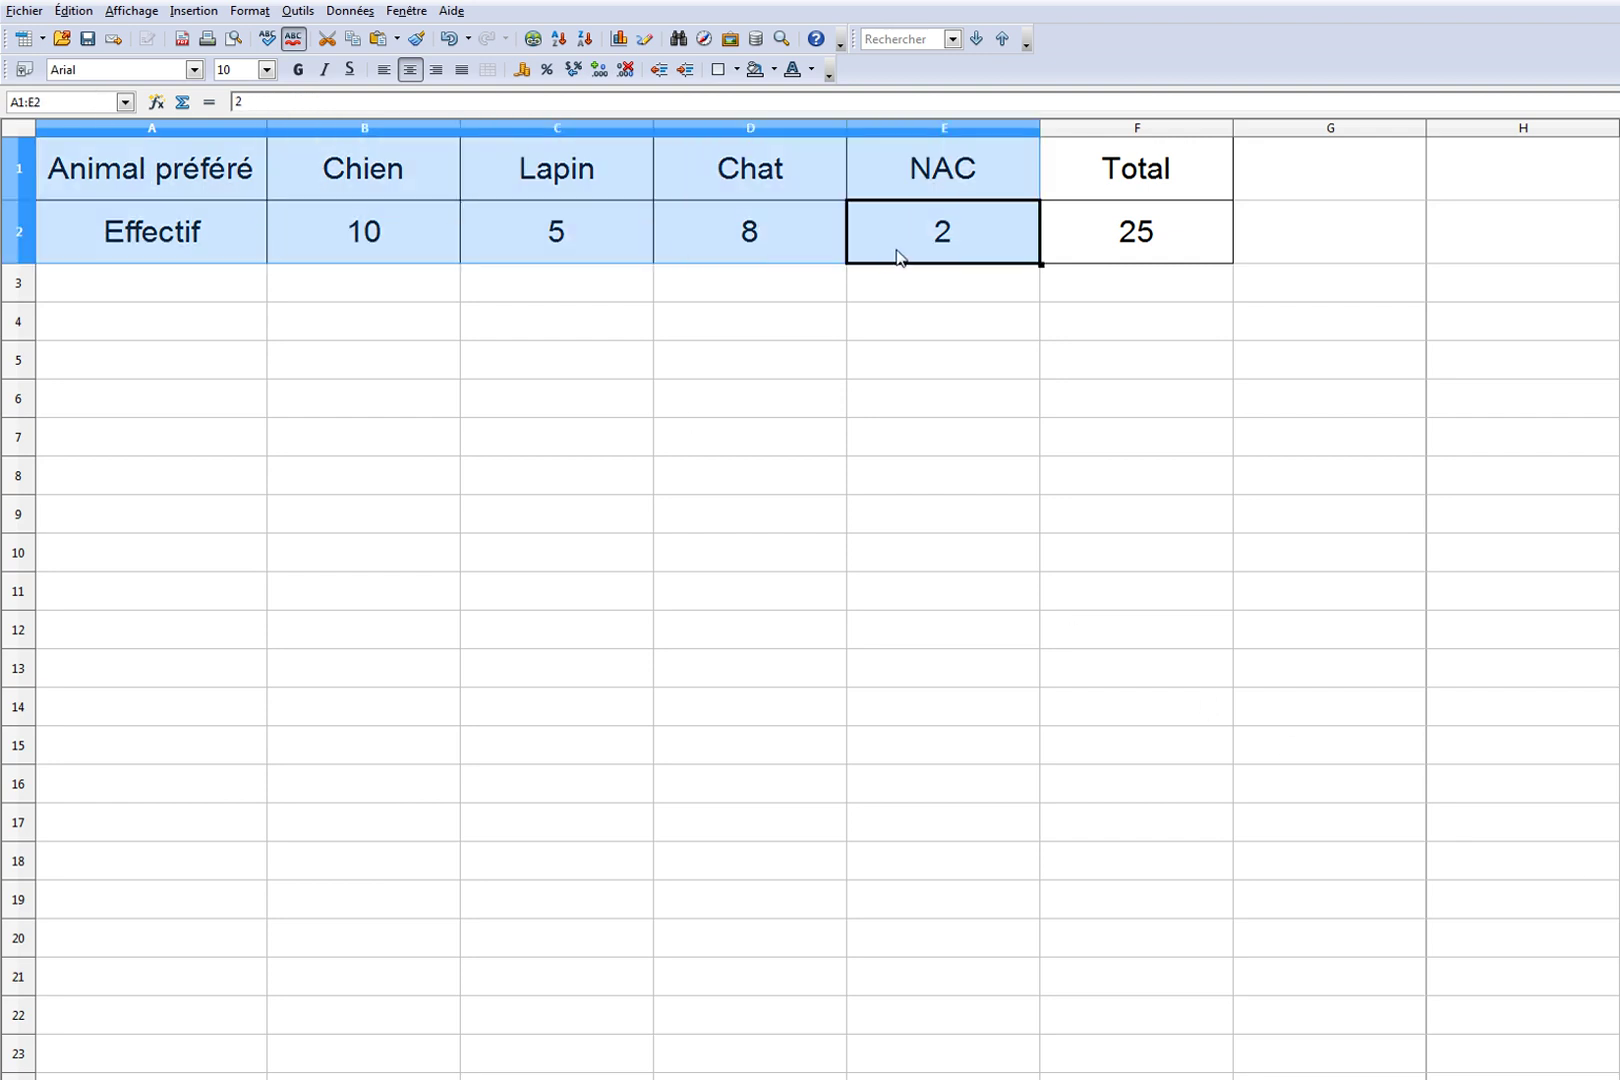
click(621, 39)
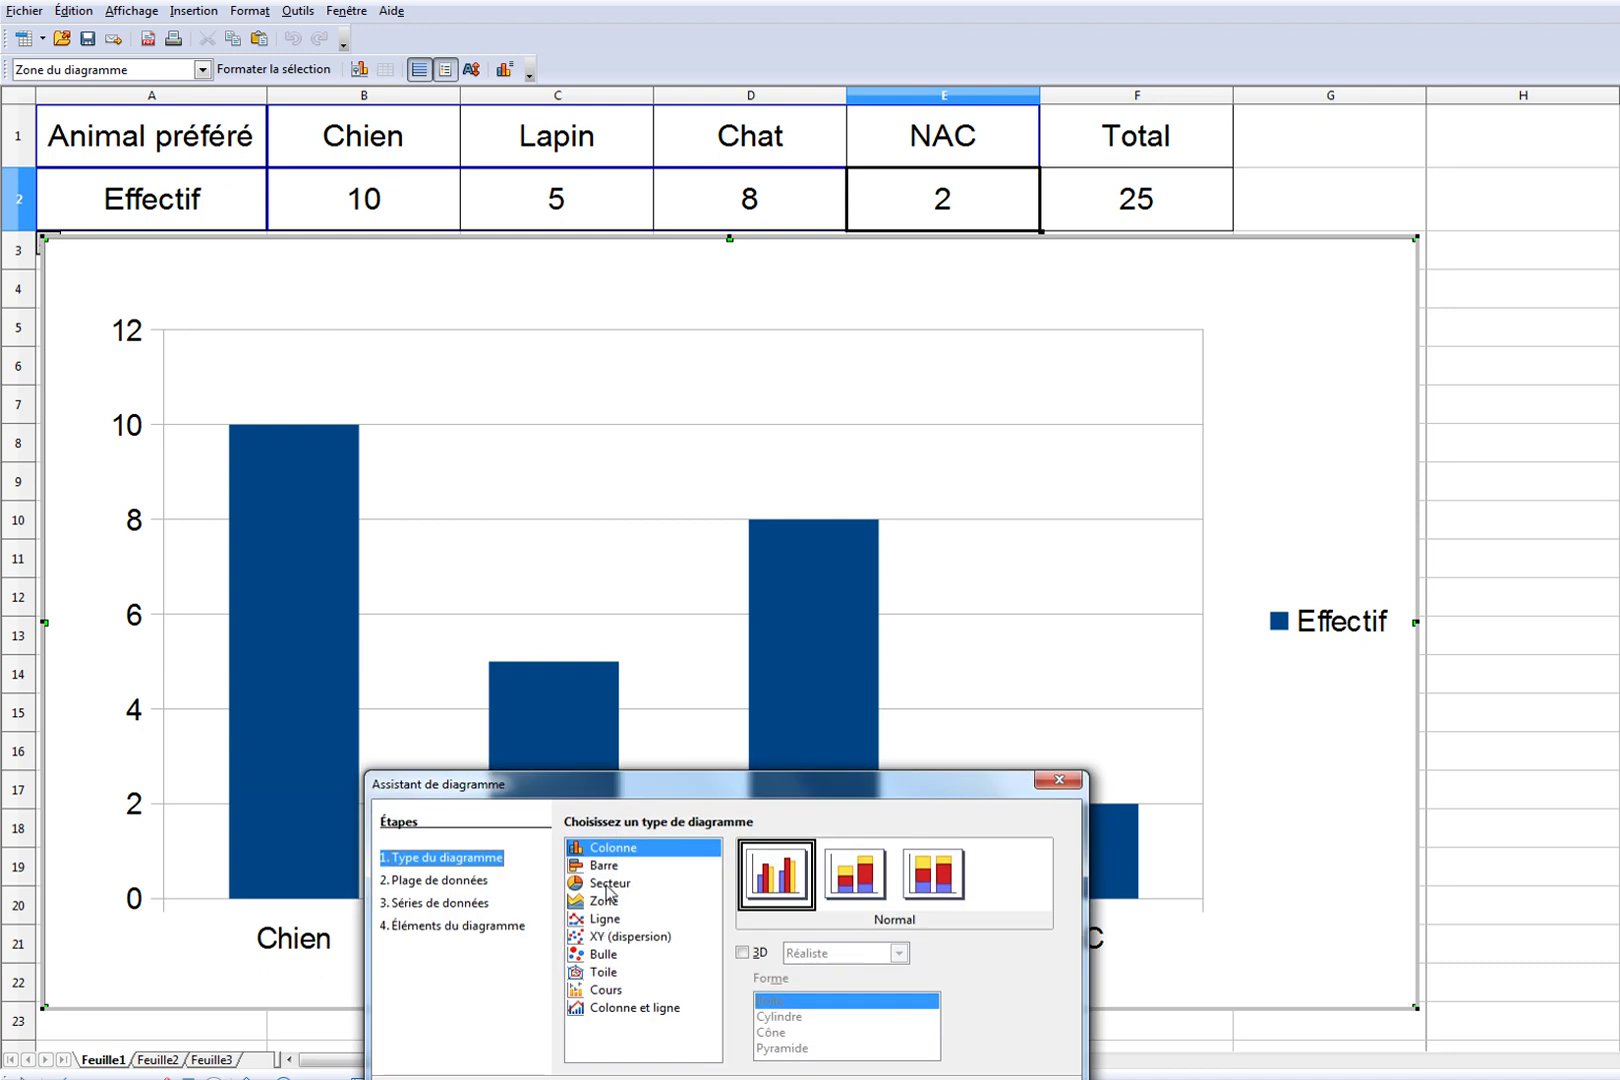
click(608, 885)
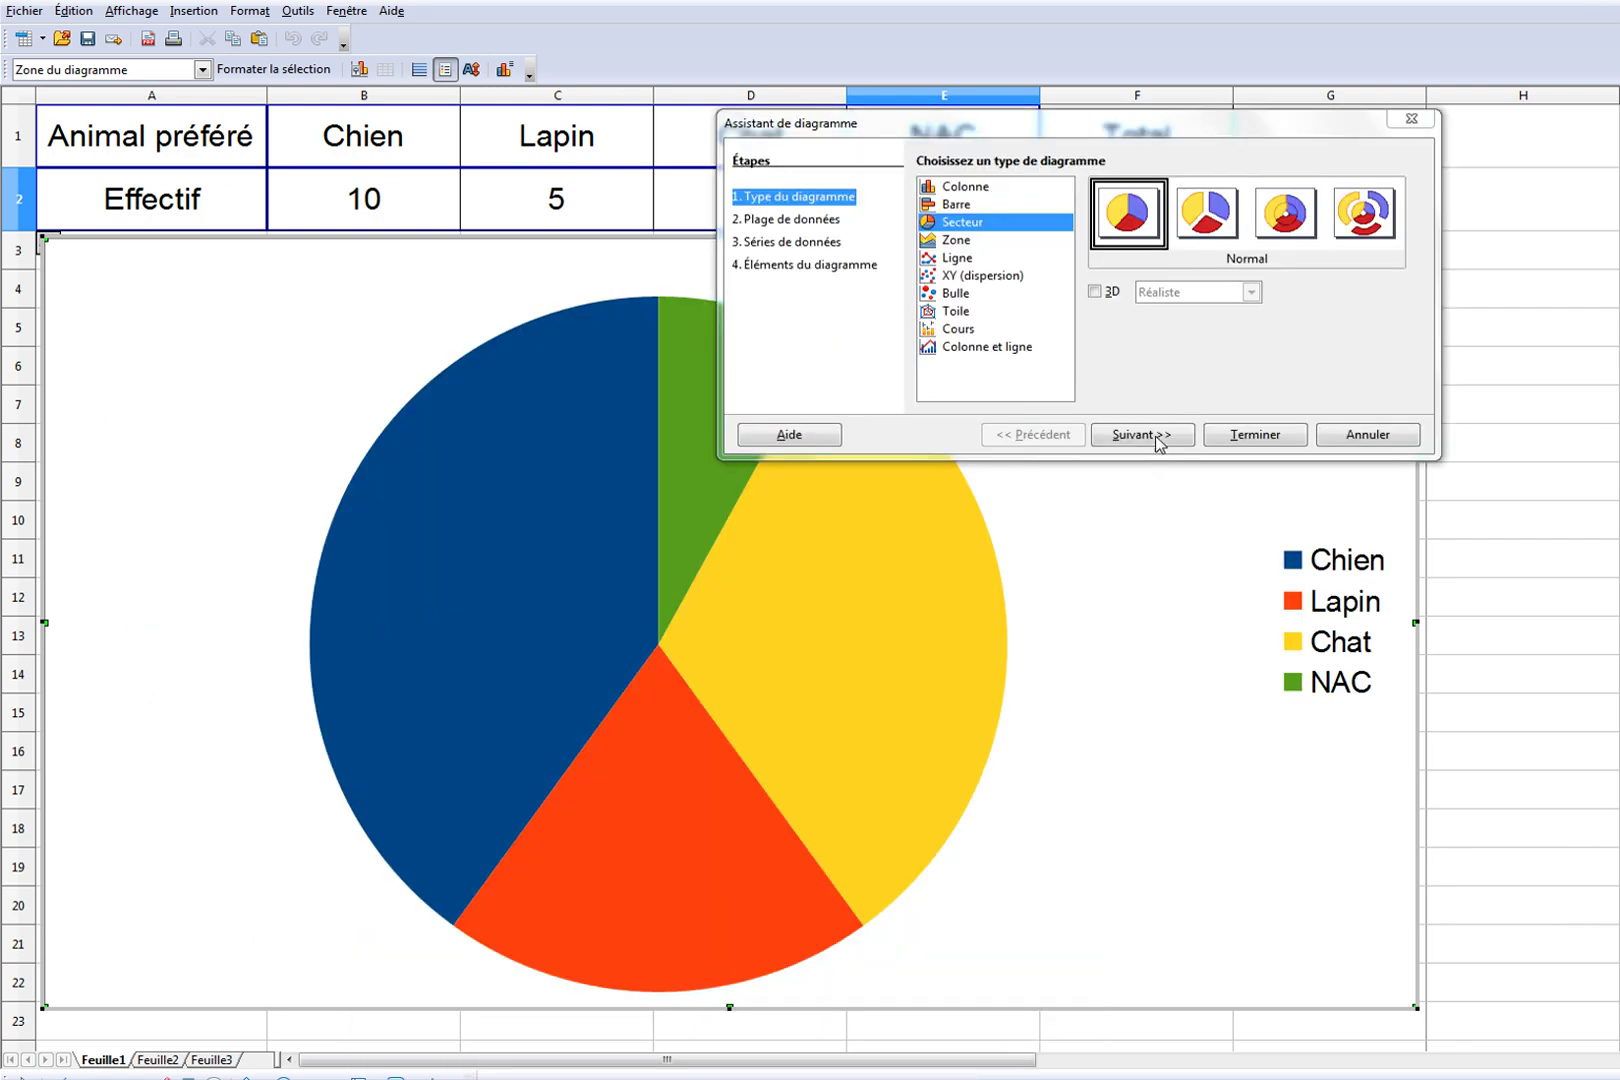
click(1156, 438)
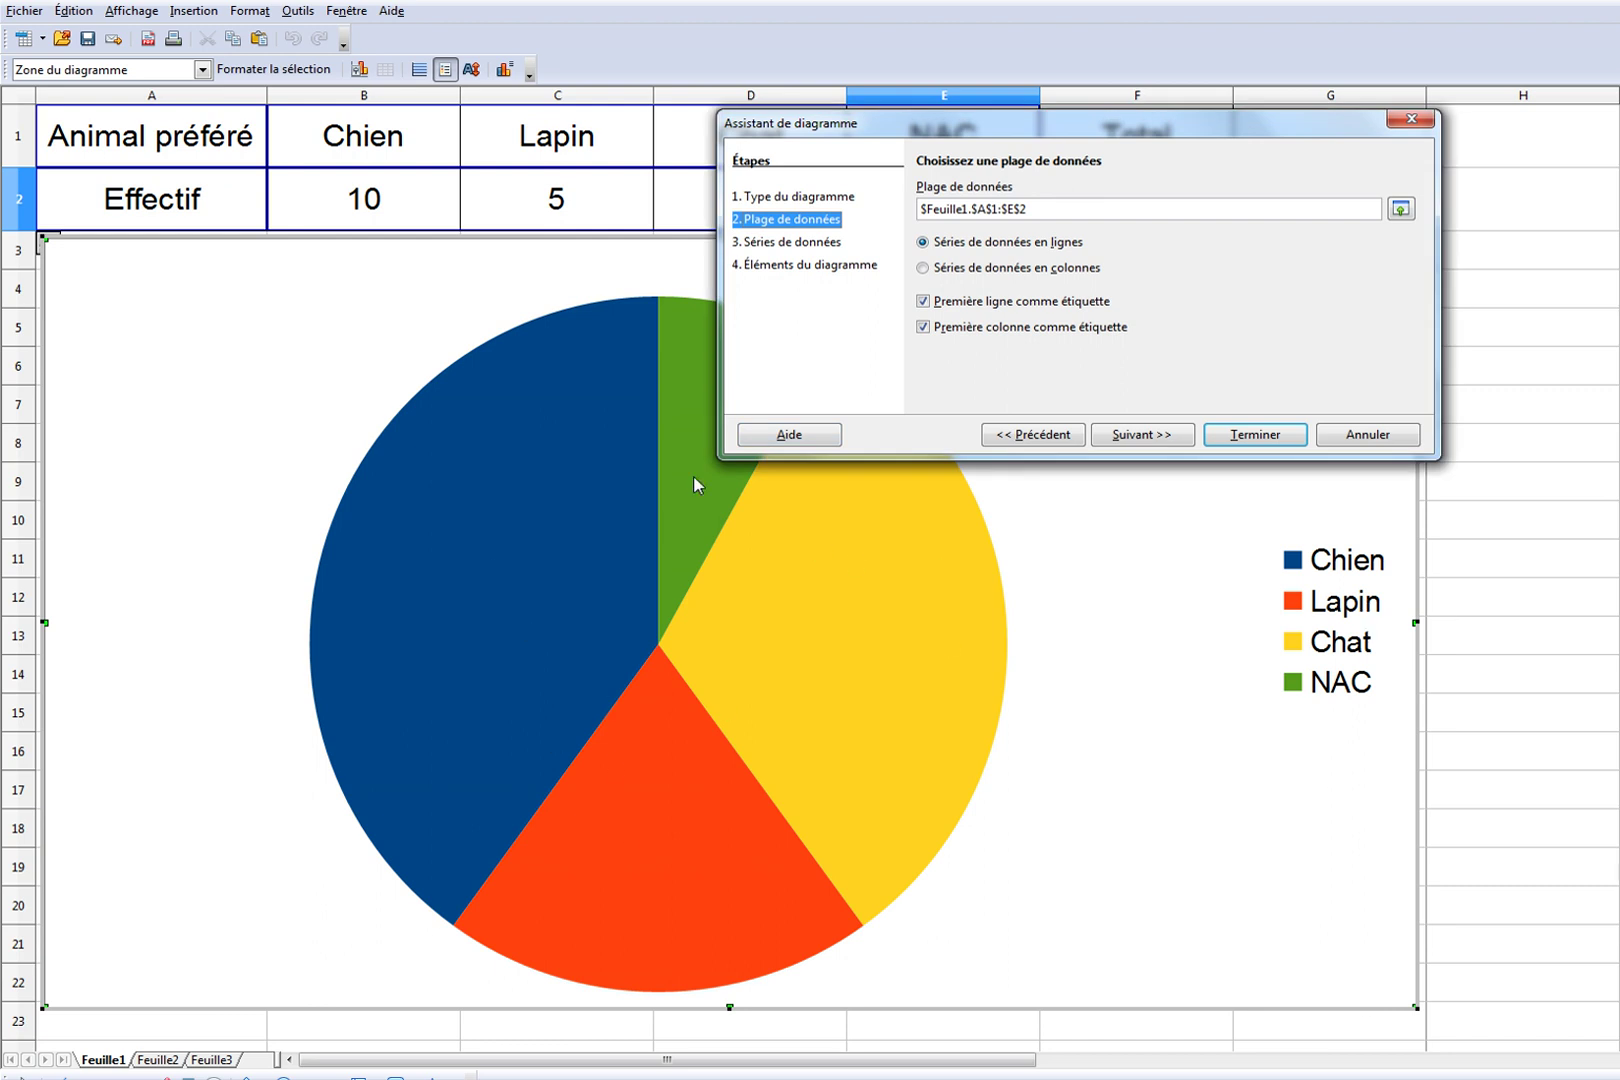
click(923, 268)
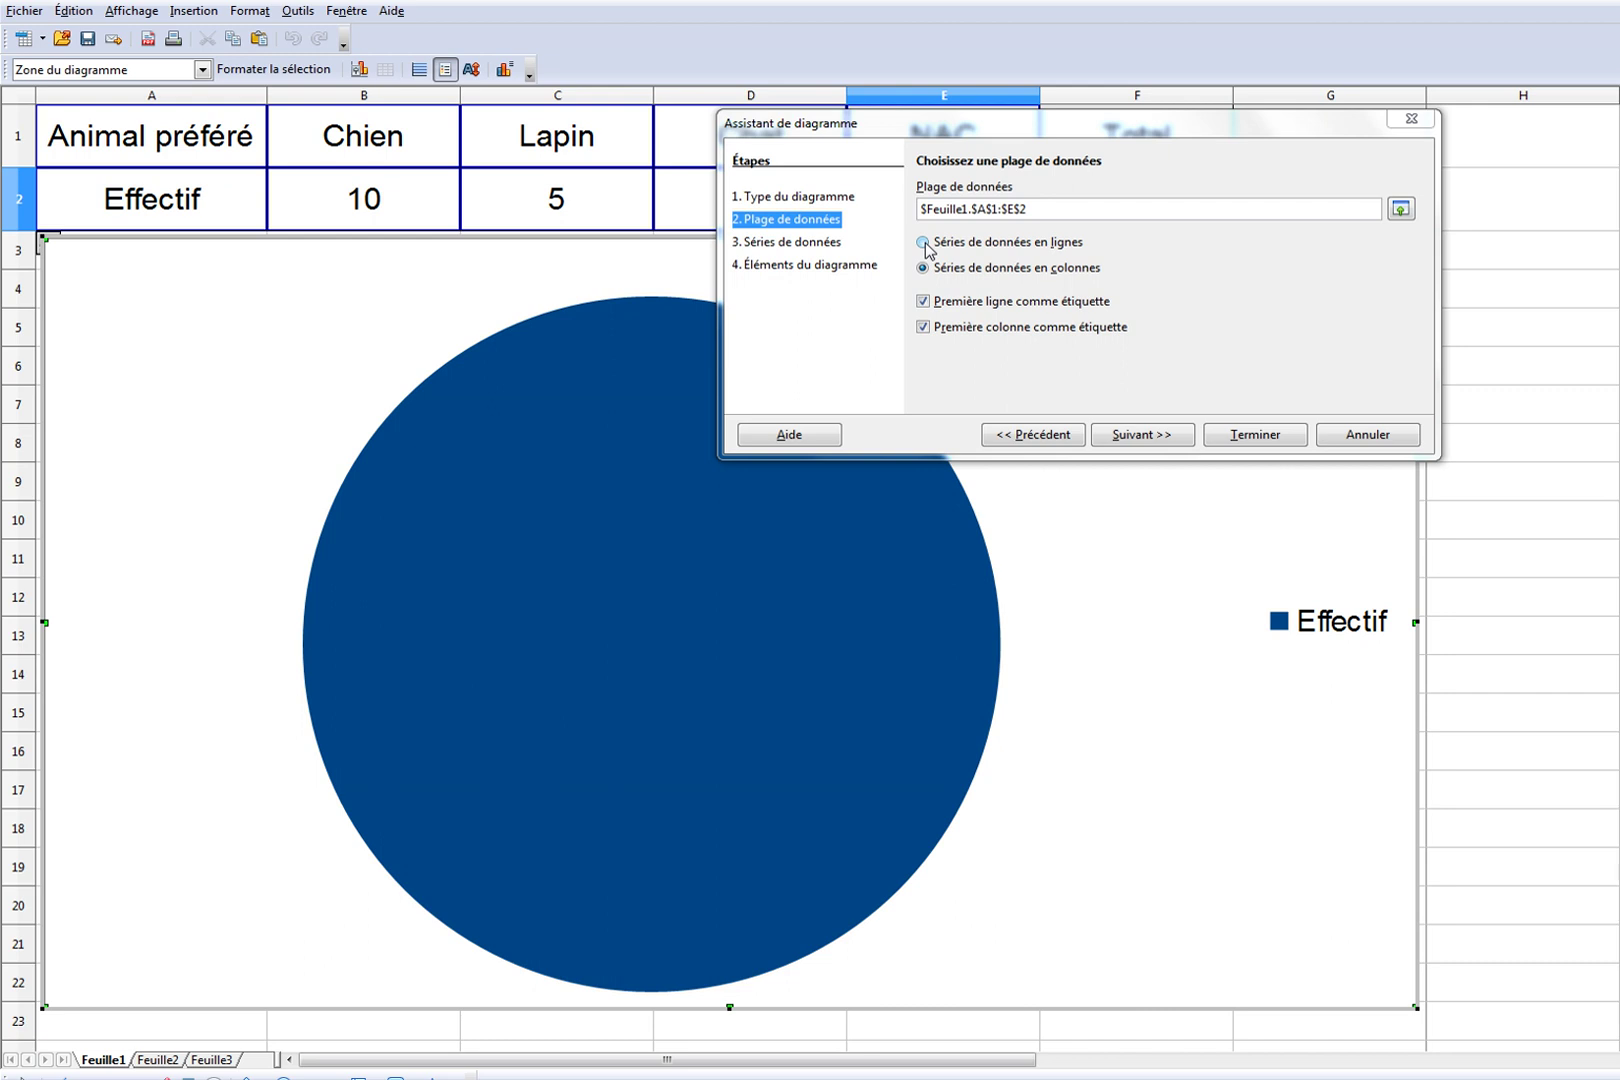
click(923, 243)
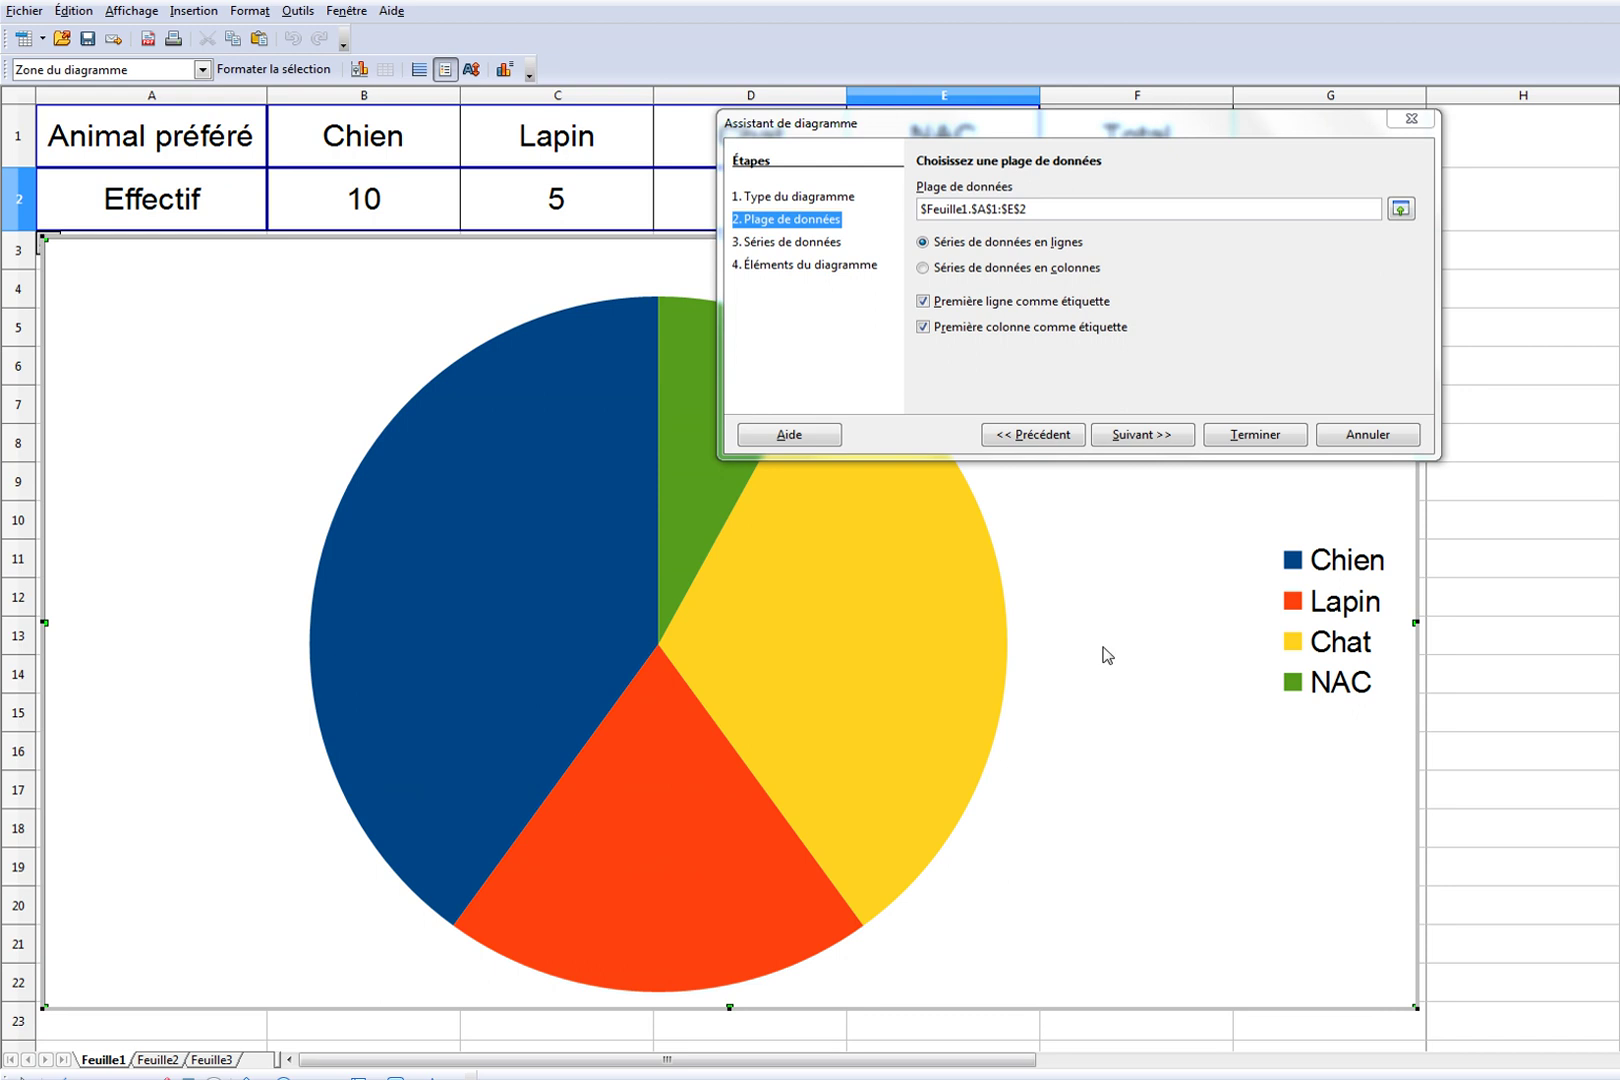
Title the pie chart "Animal préféré" and finish the chart wizard.
click(1144, 438)
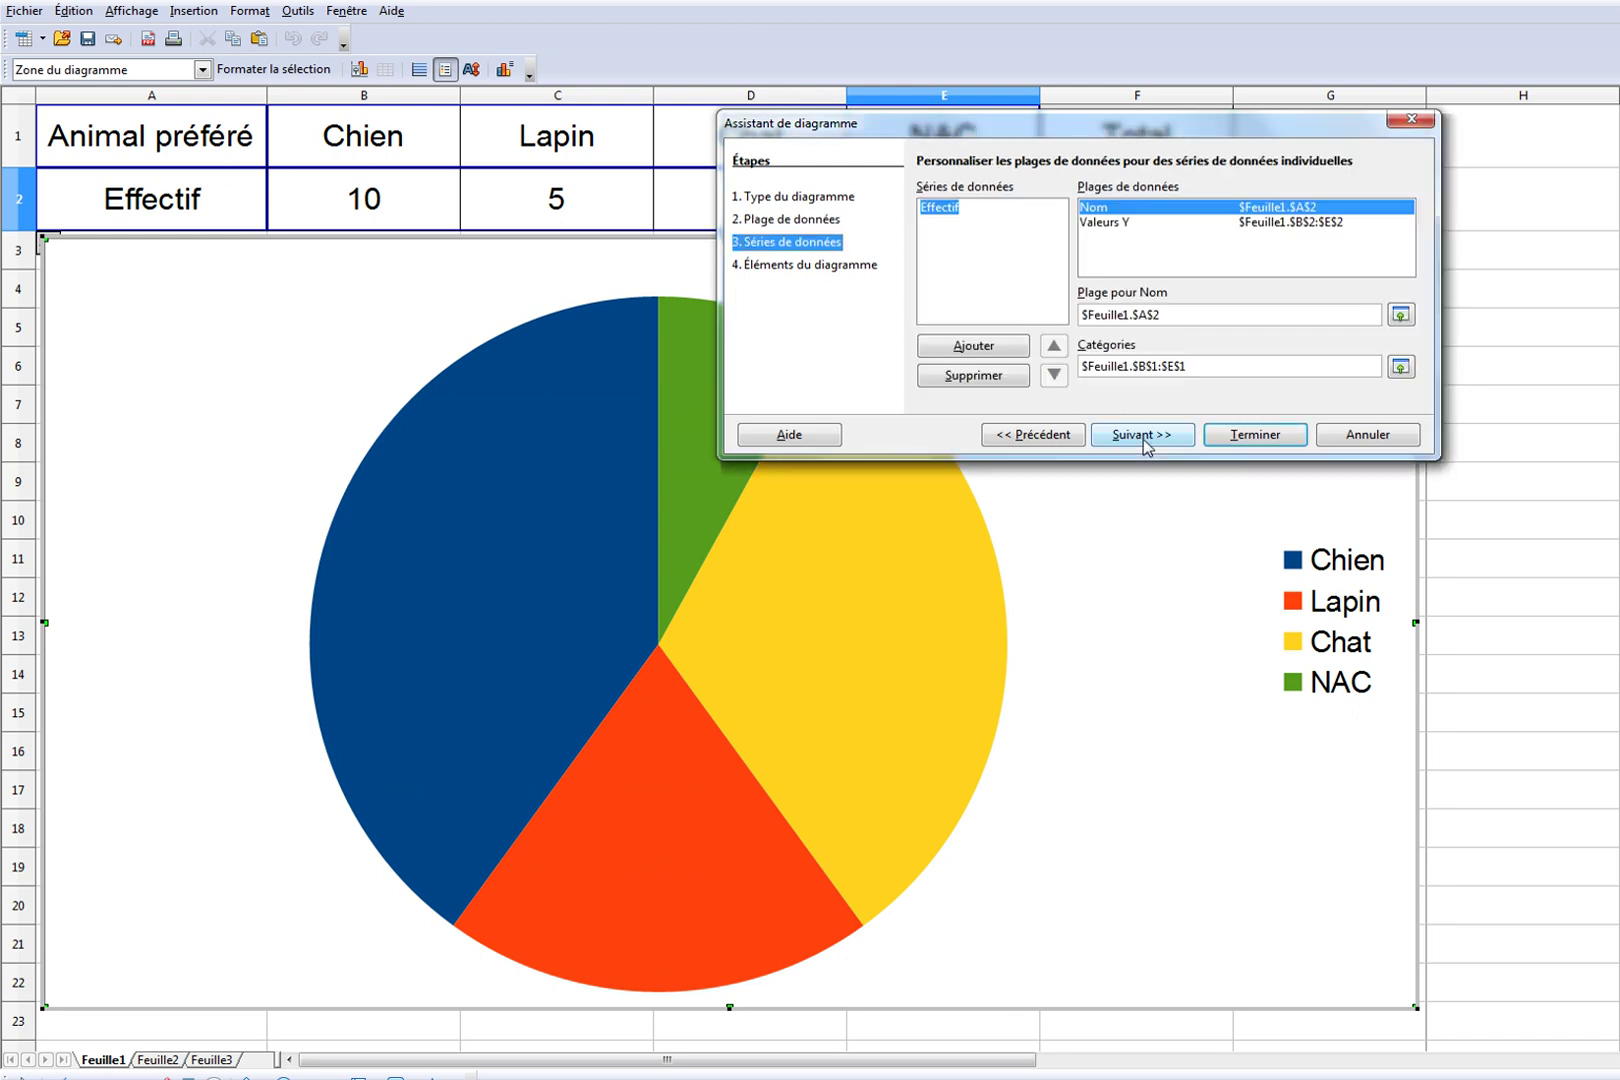
click(1144, 438)
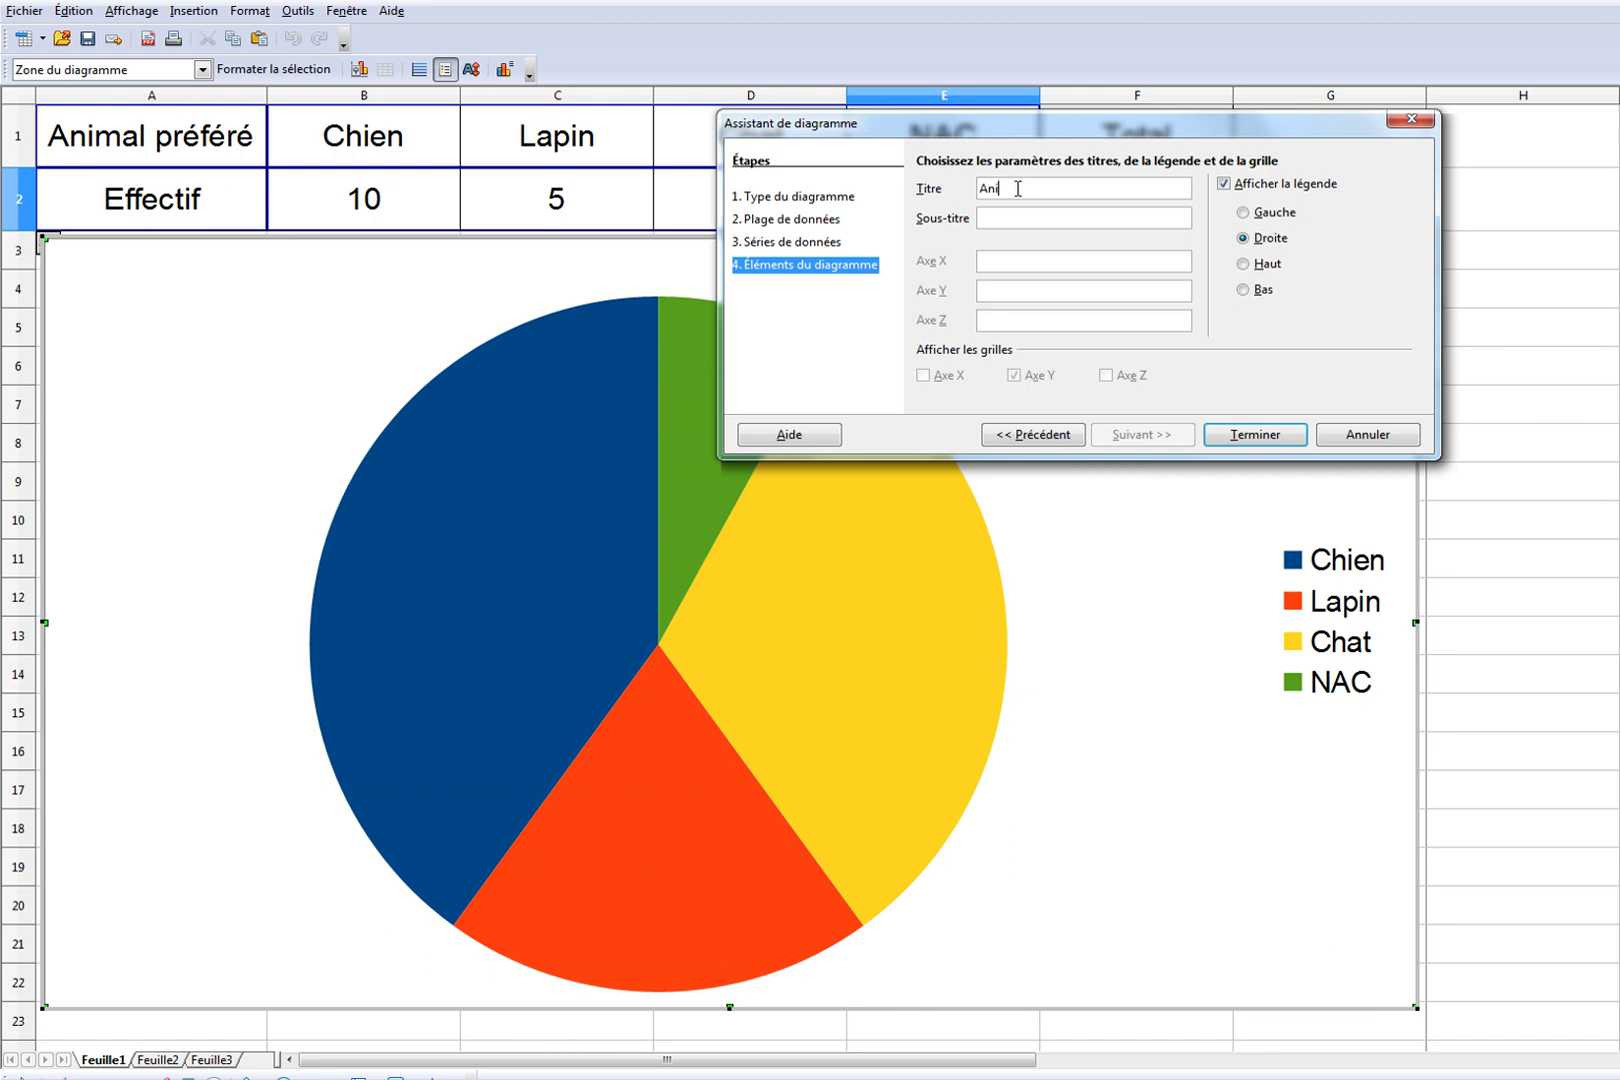
click(1018, 188)
text(Animal préféré)
click(1268, 440)
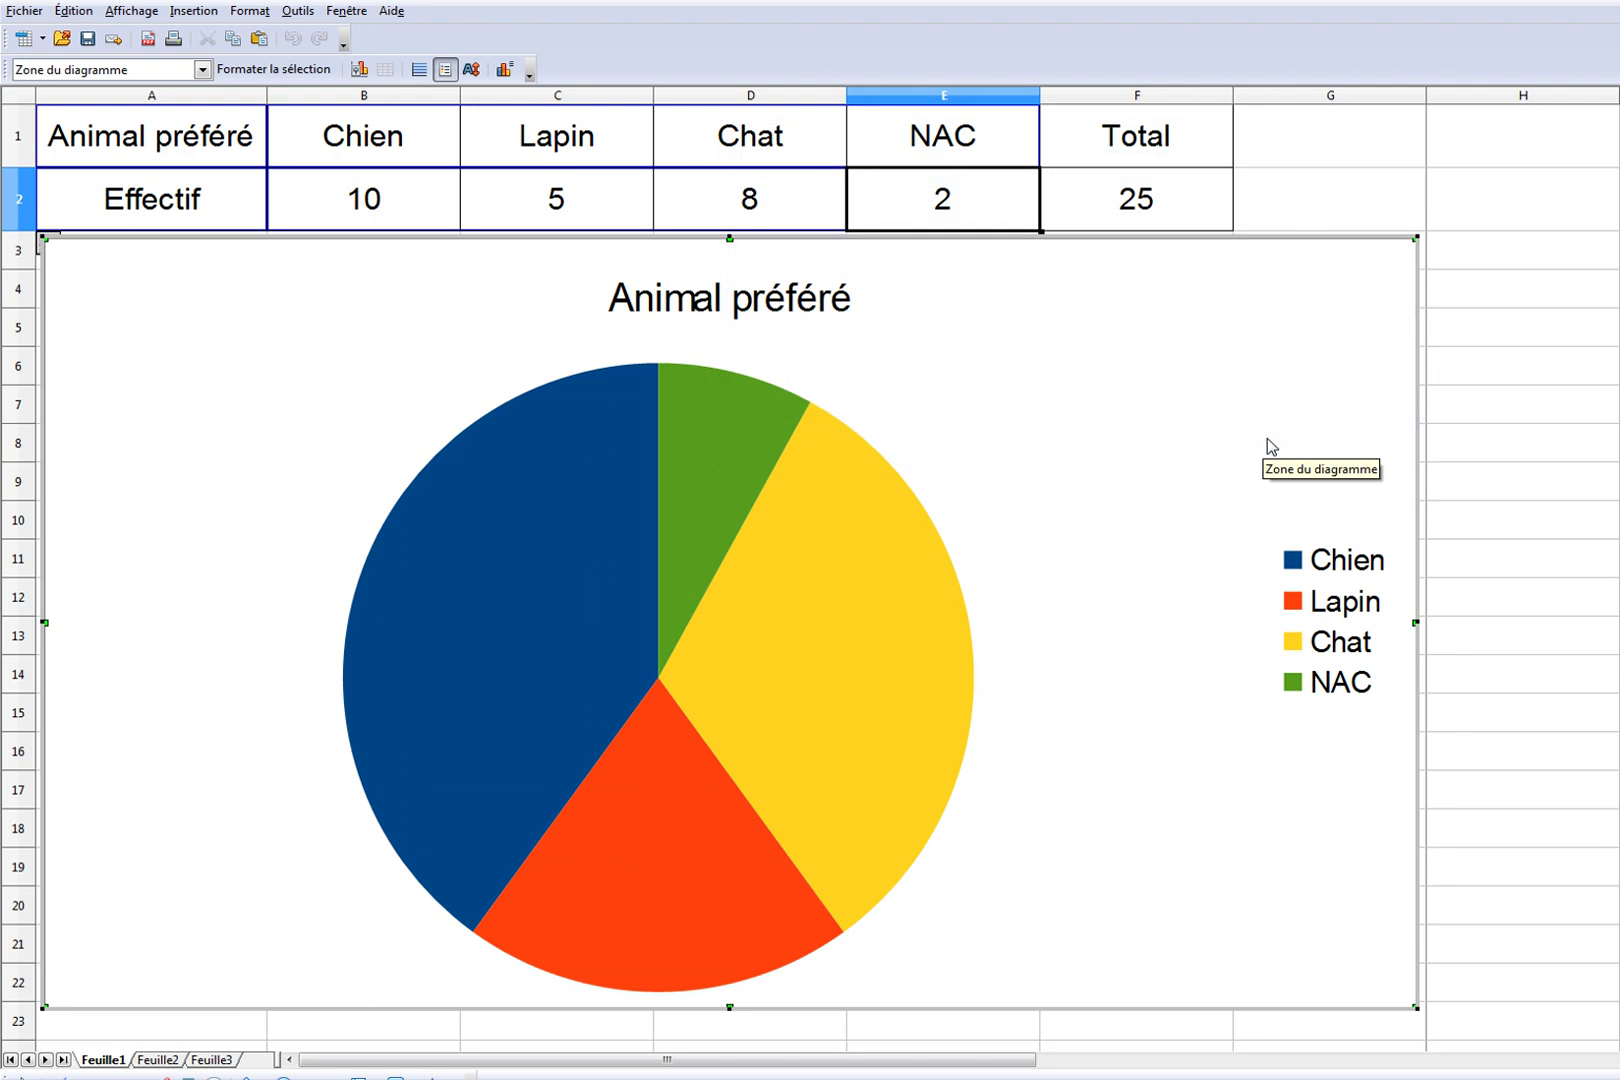
Add data labels to the slices of the pie chart's Effectif series.
mouse_move(571, 521)
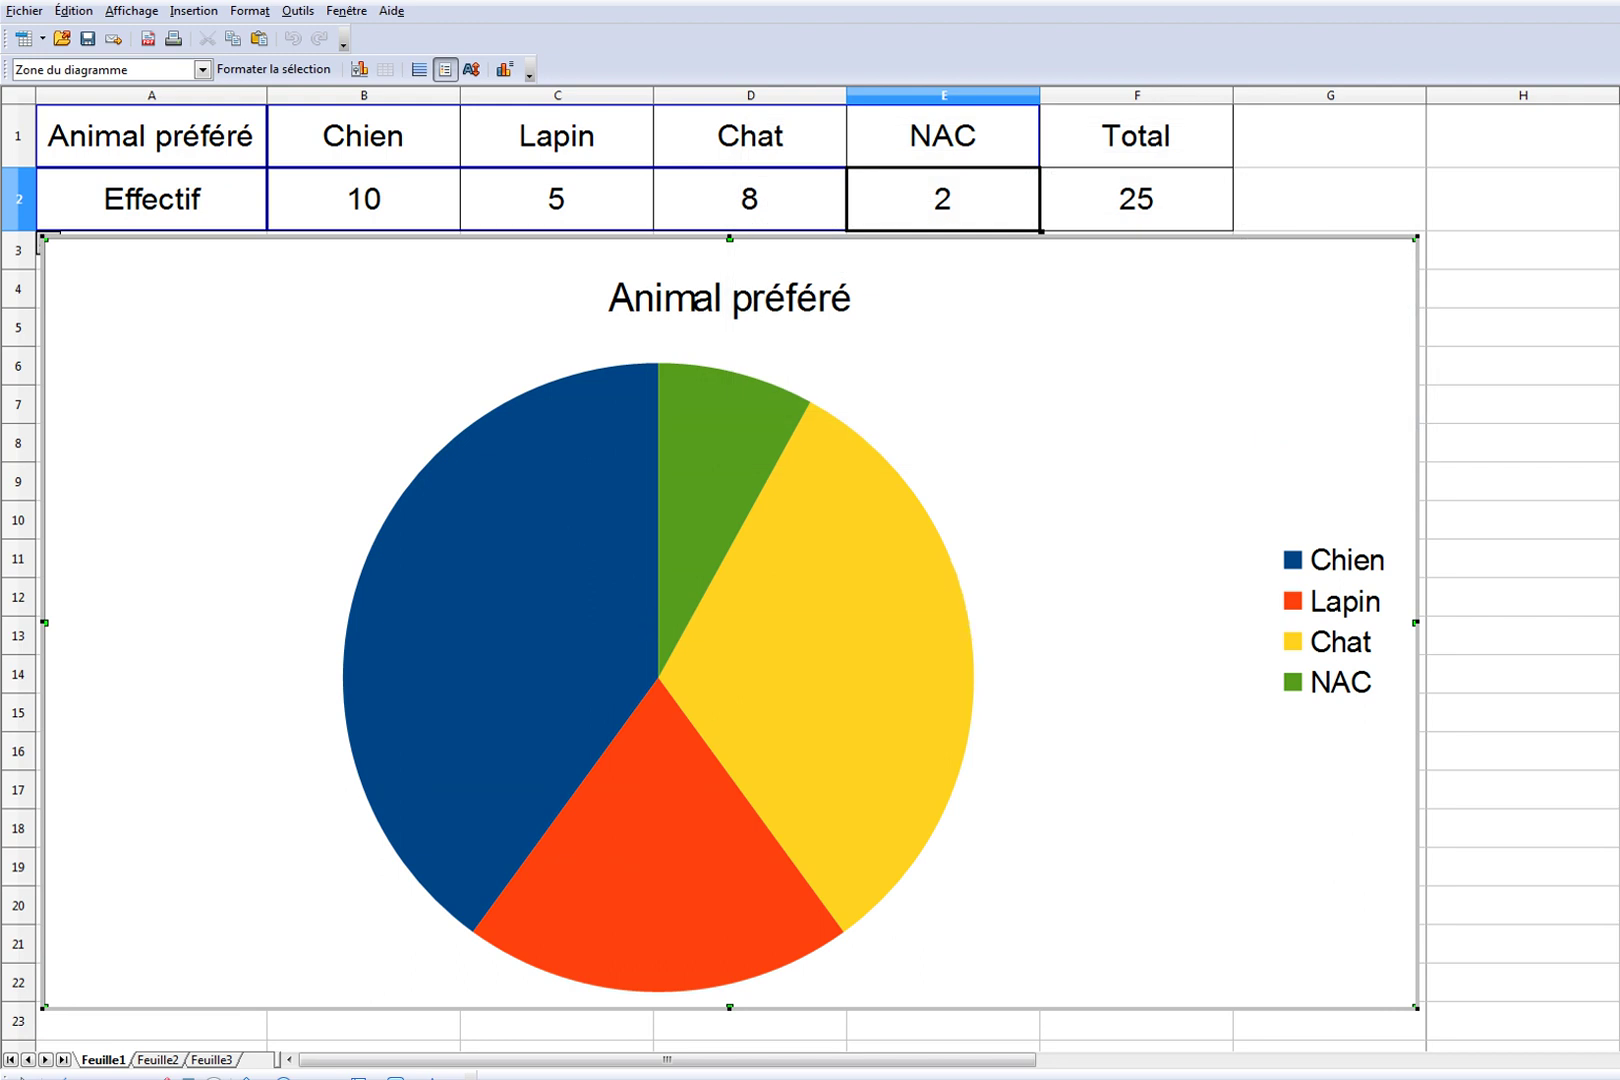
click(575, 615)
right_click(575, 615)
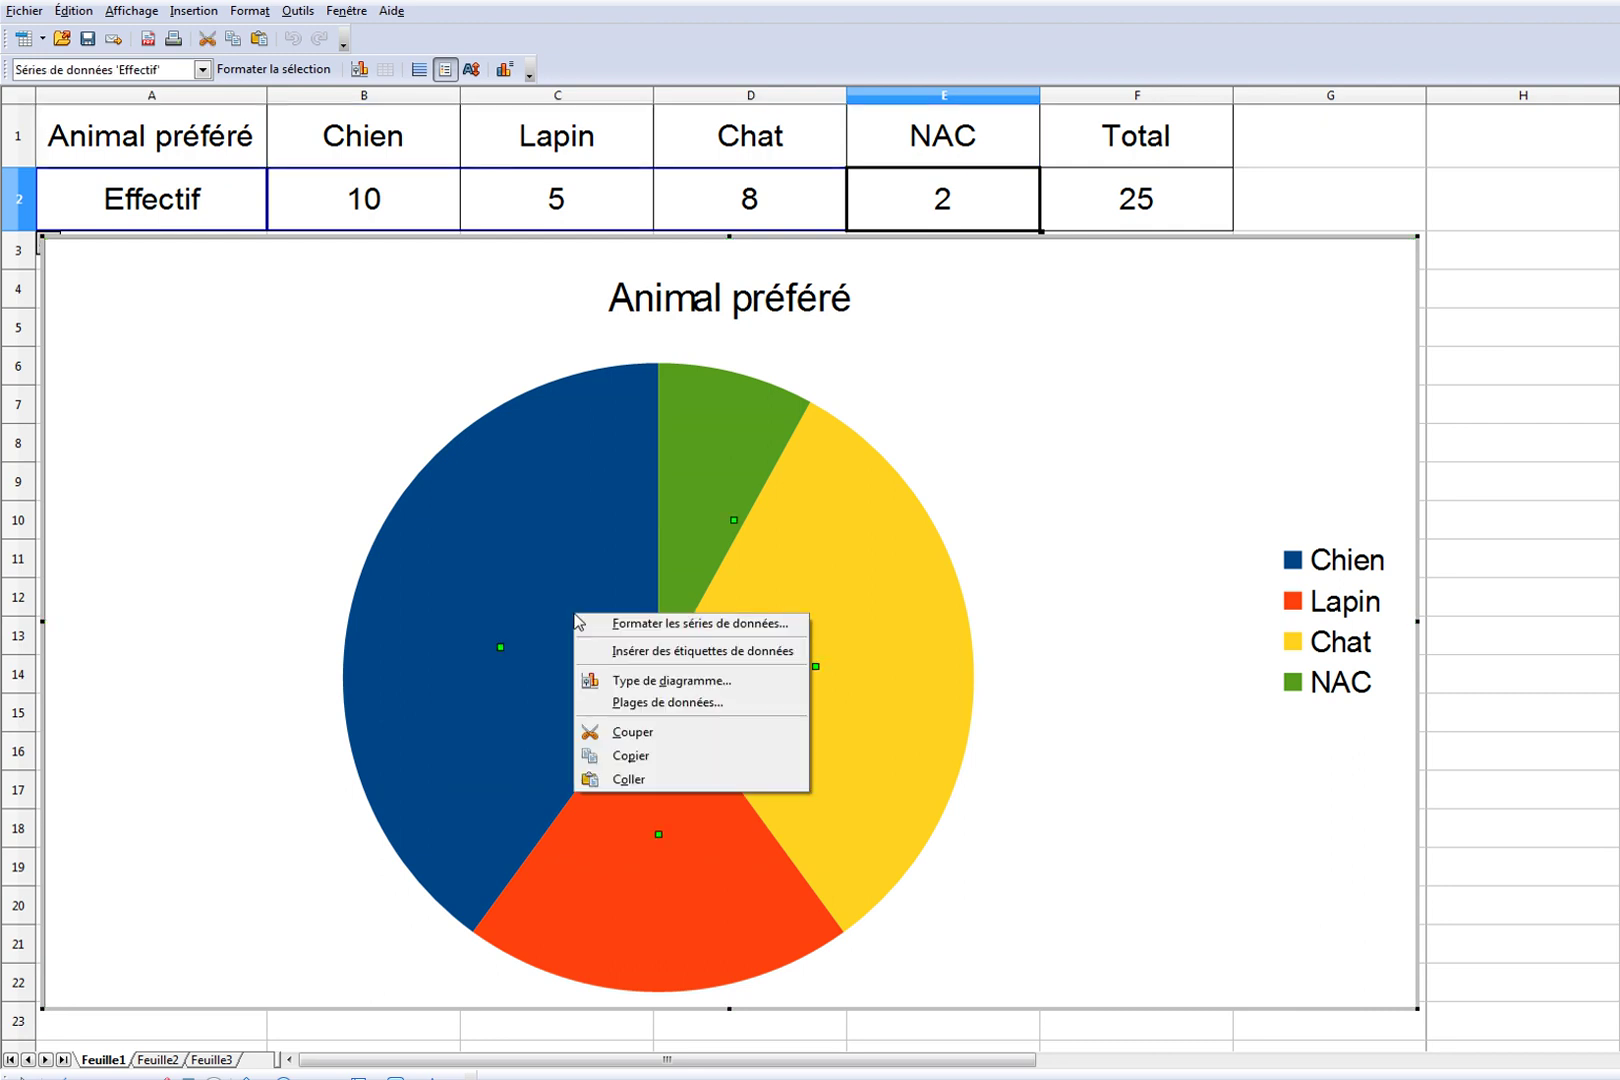
click(637, 651)
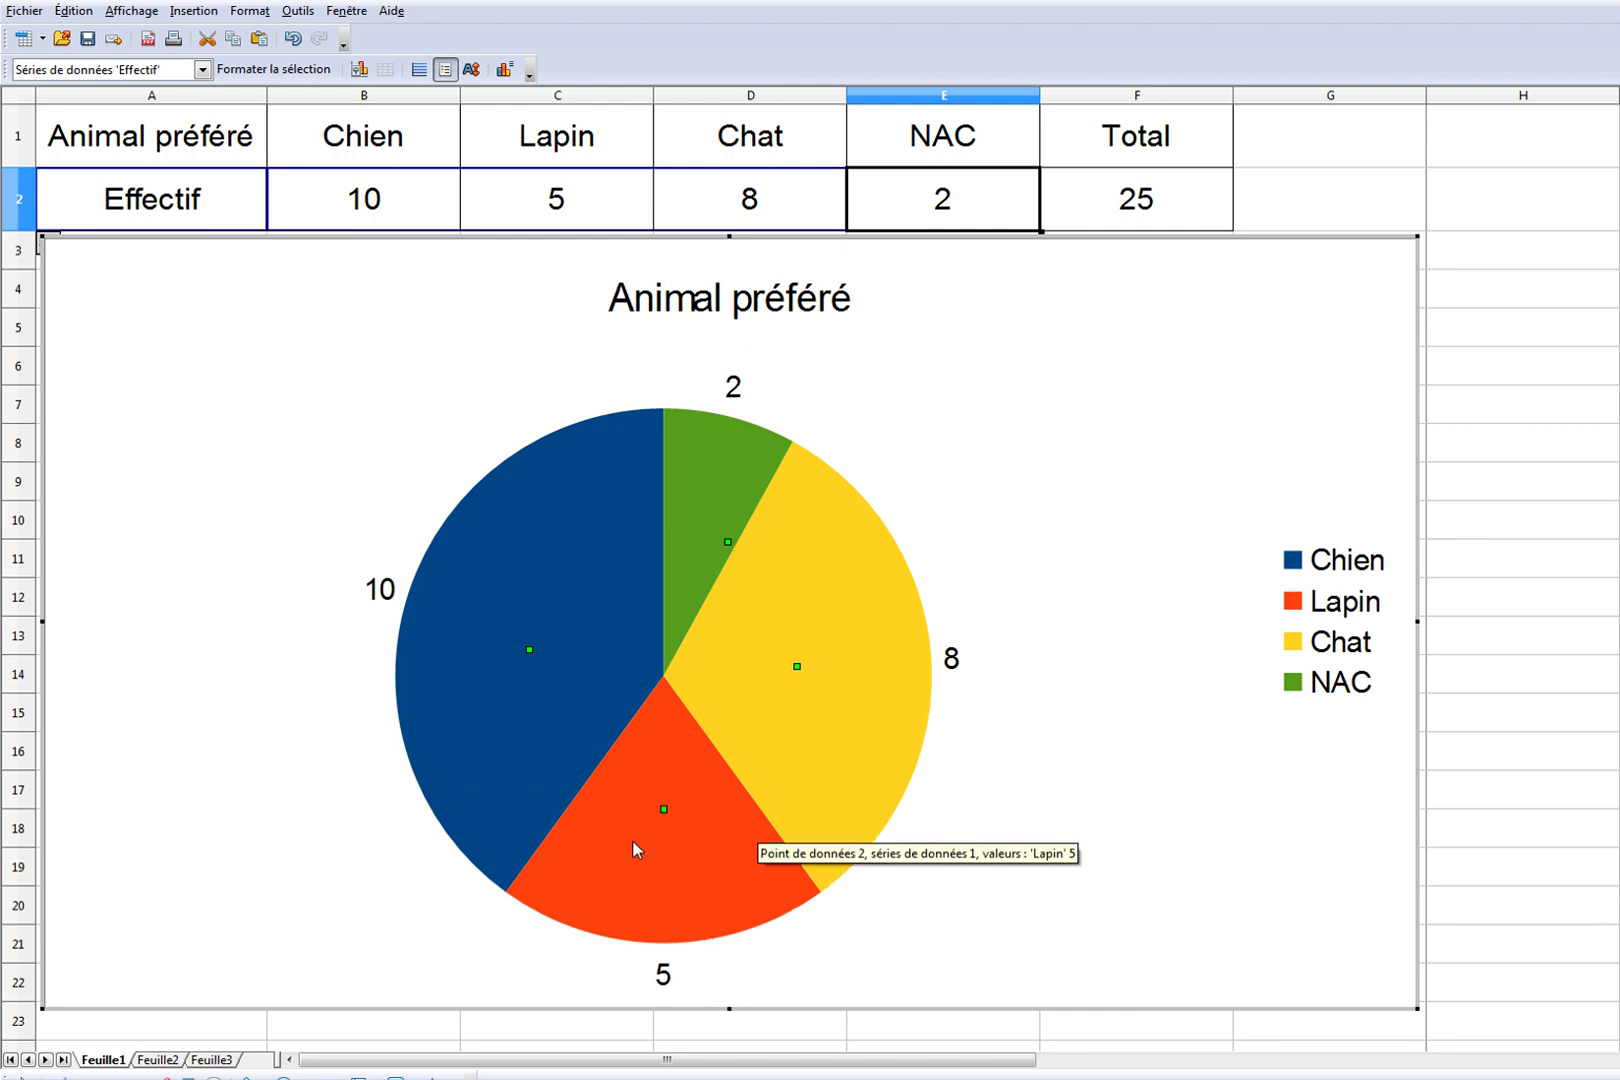
right_click(555, 600)
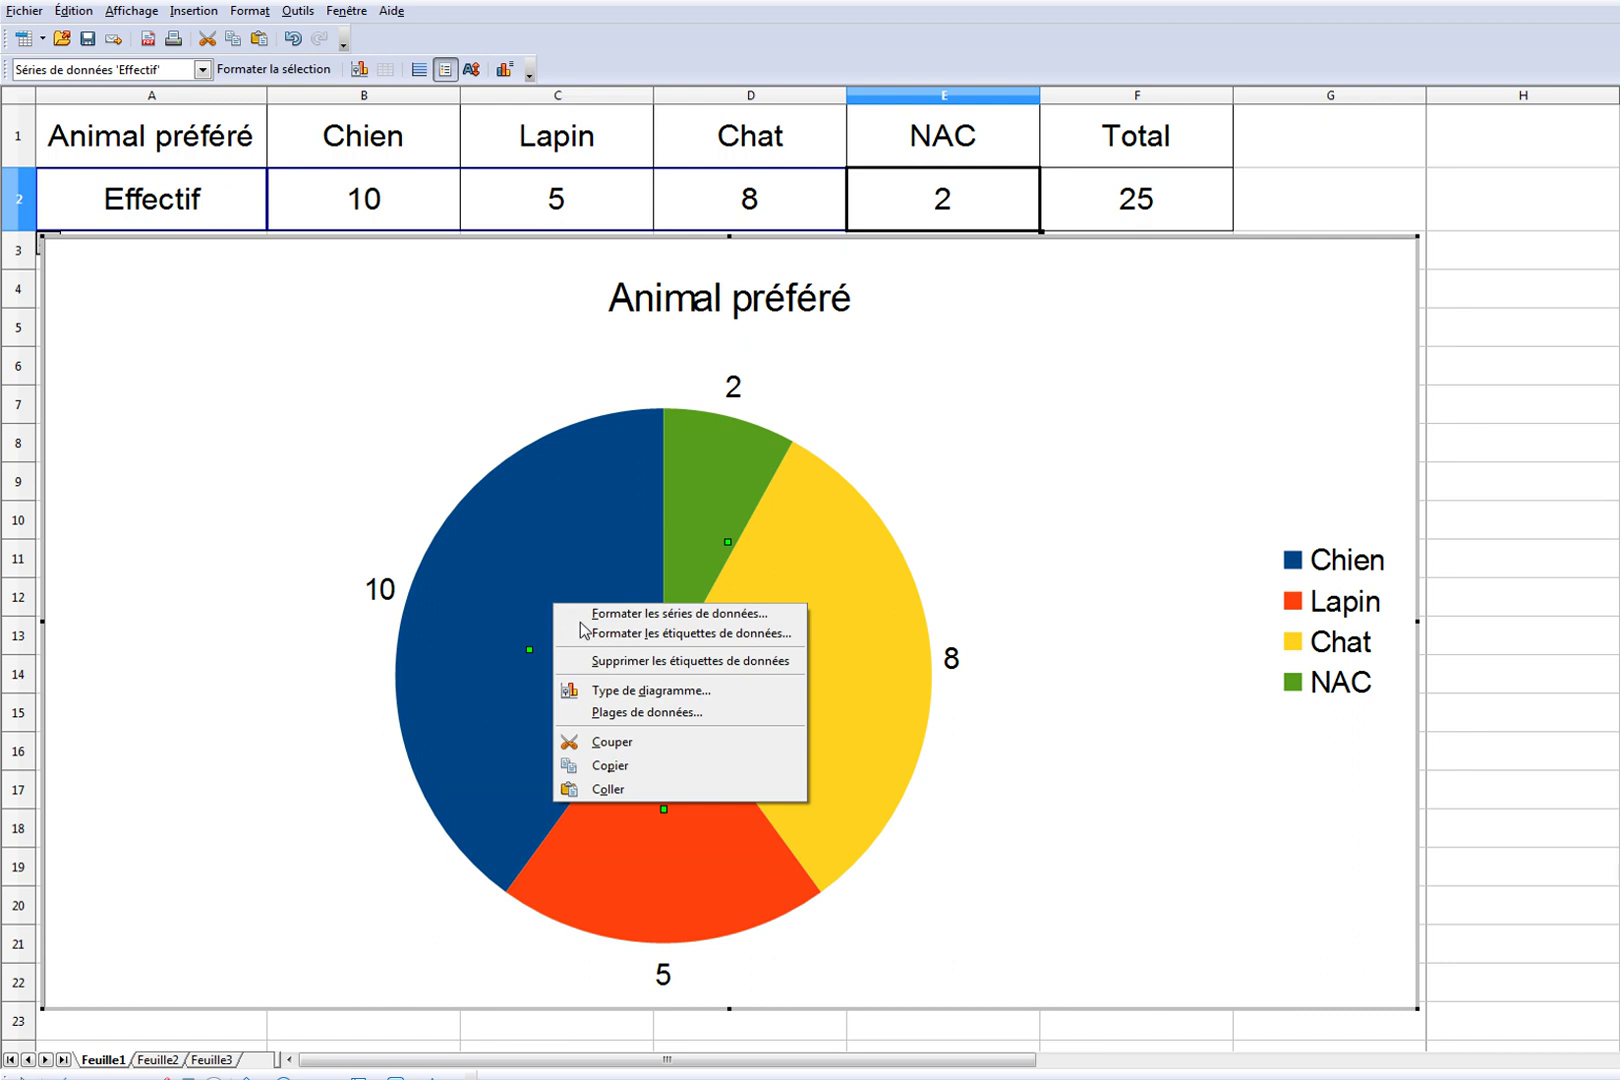
click(617, 637)
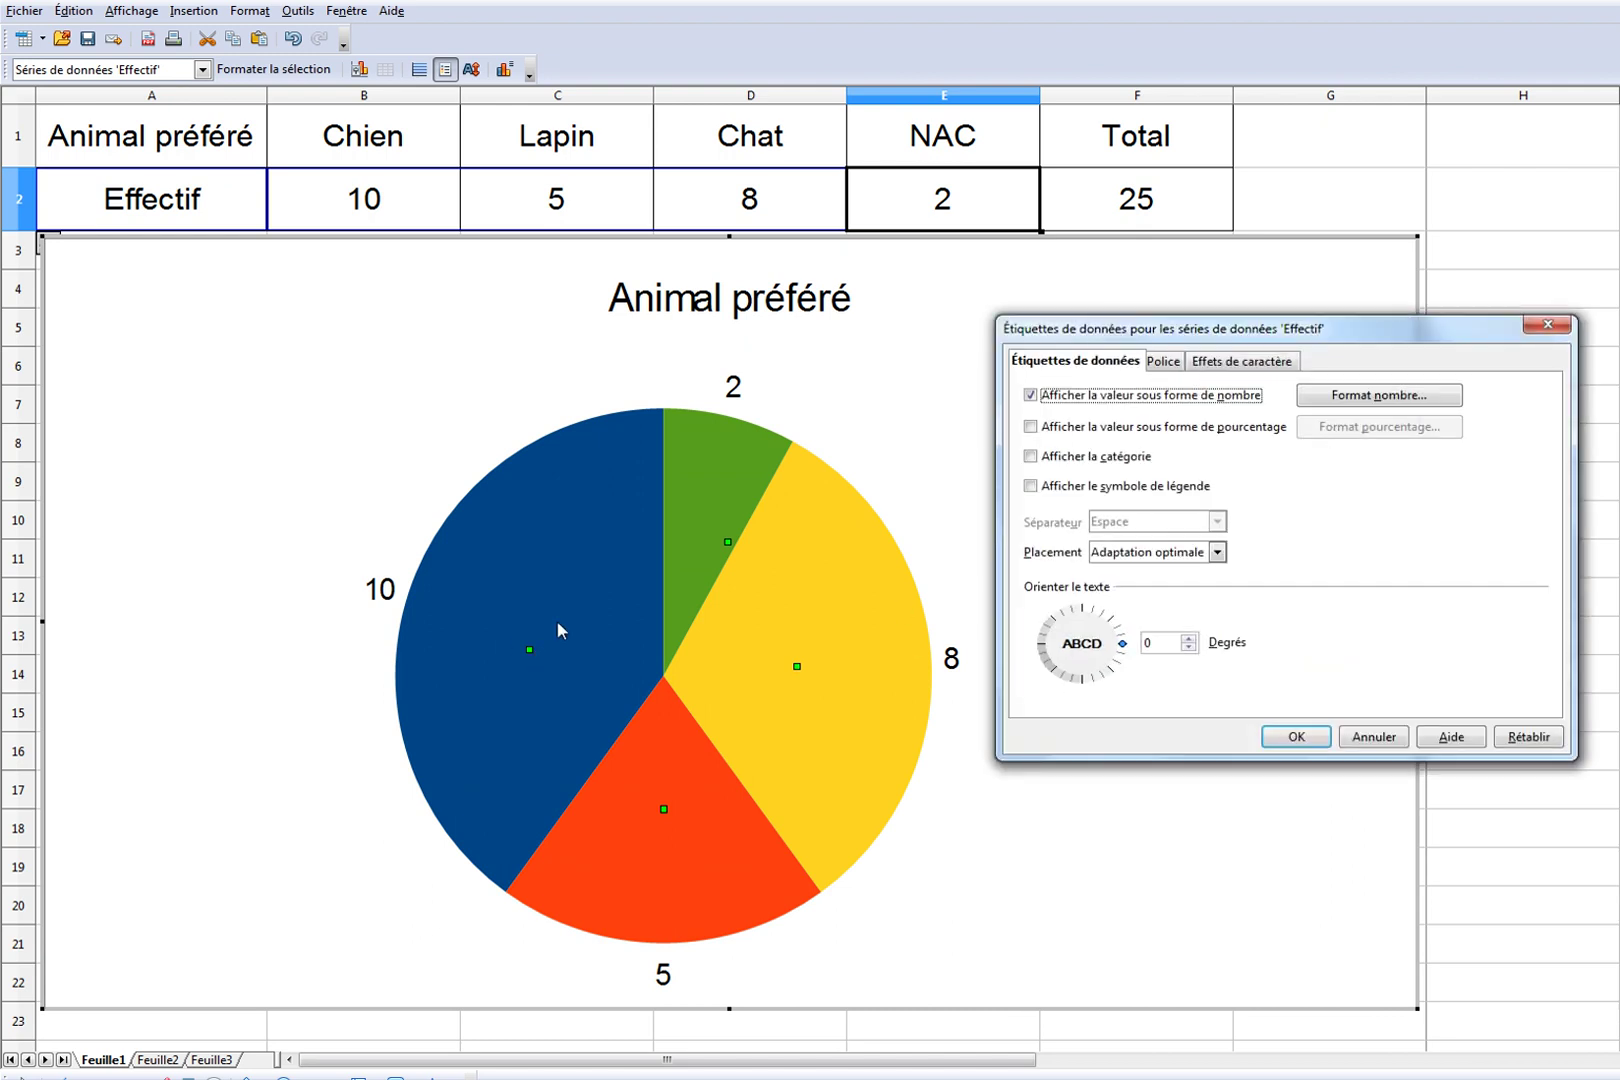
click(1563, 326)
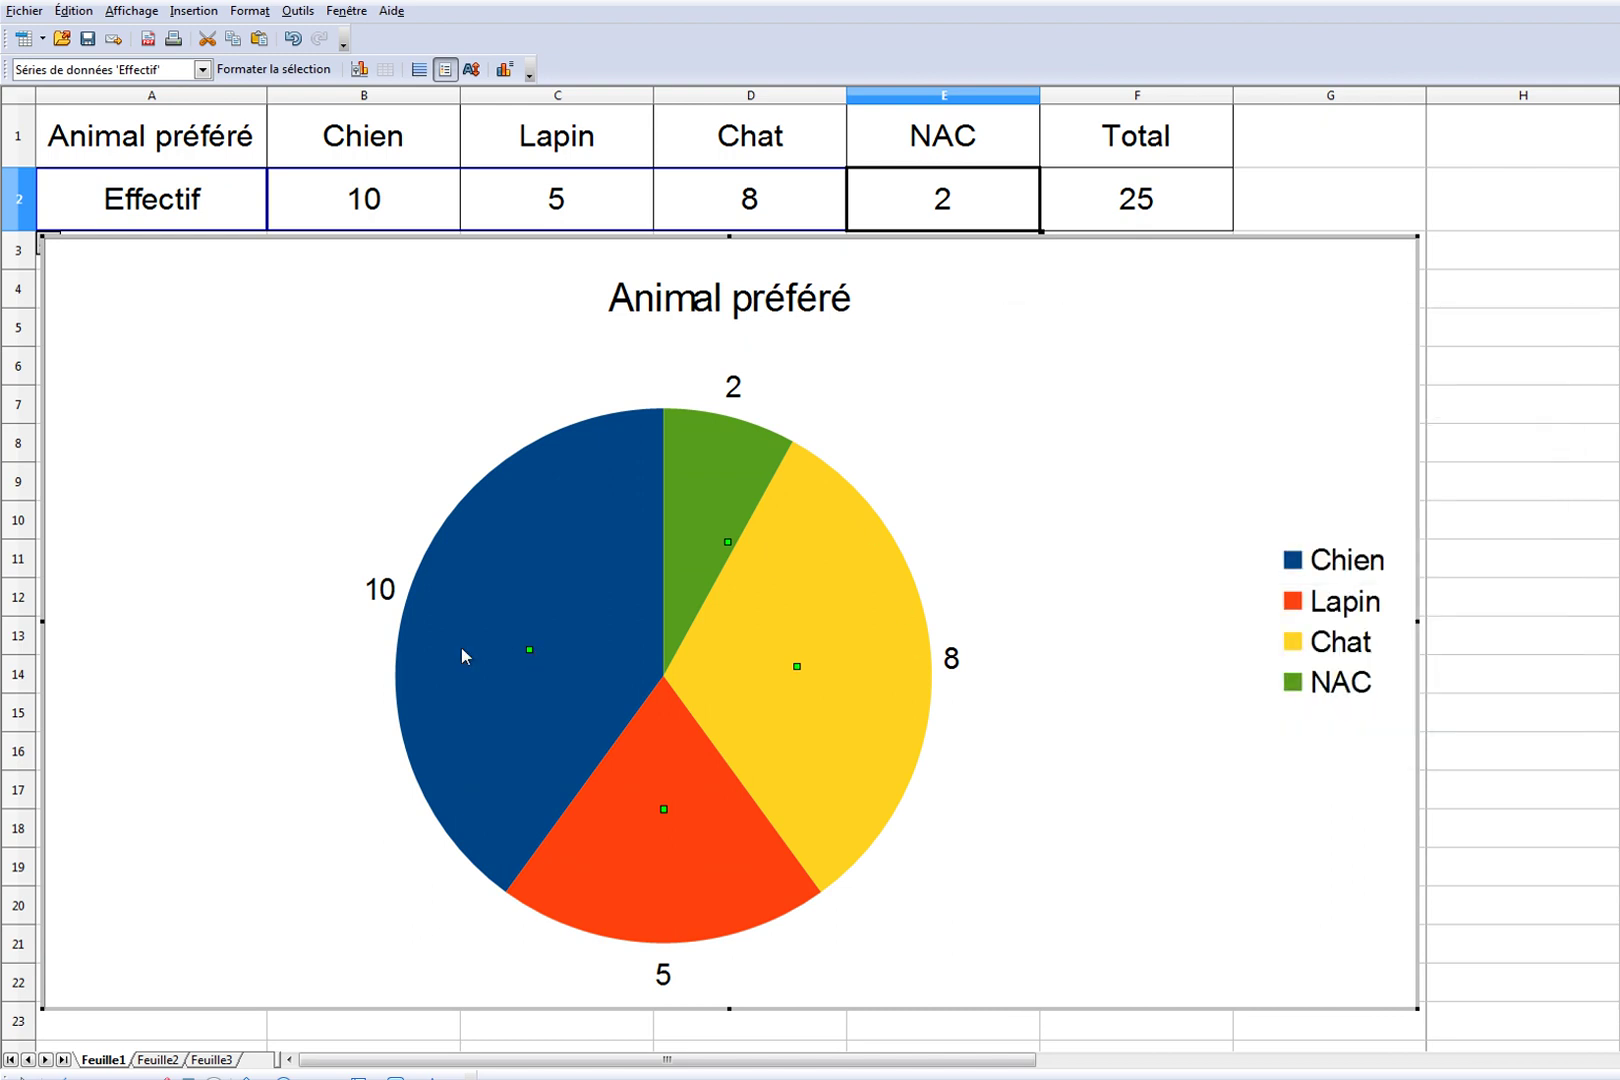
Show the values as percentages alongside the numbers in the data labels of the pie chart's Effectif series.
right_click(562, 615)
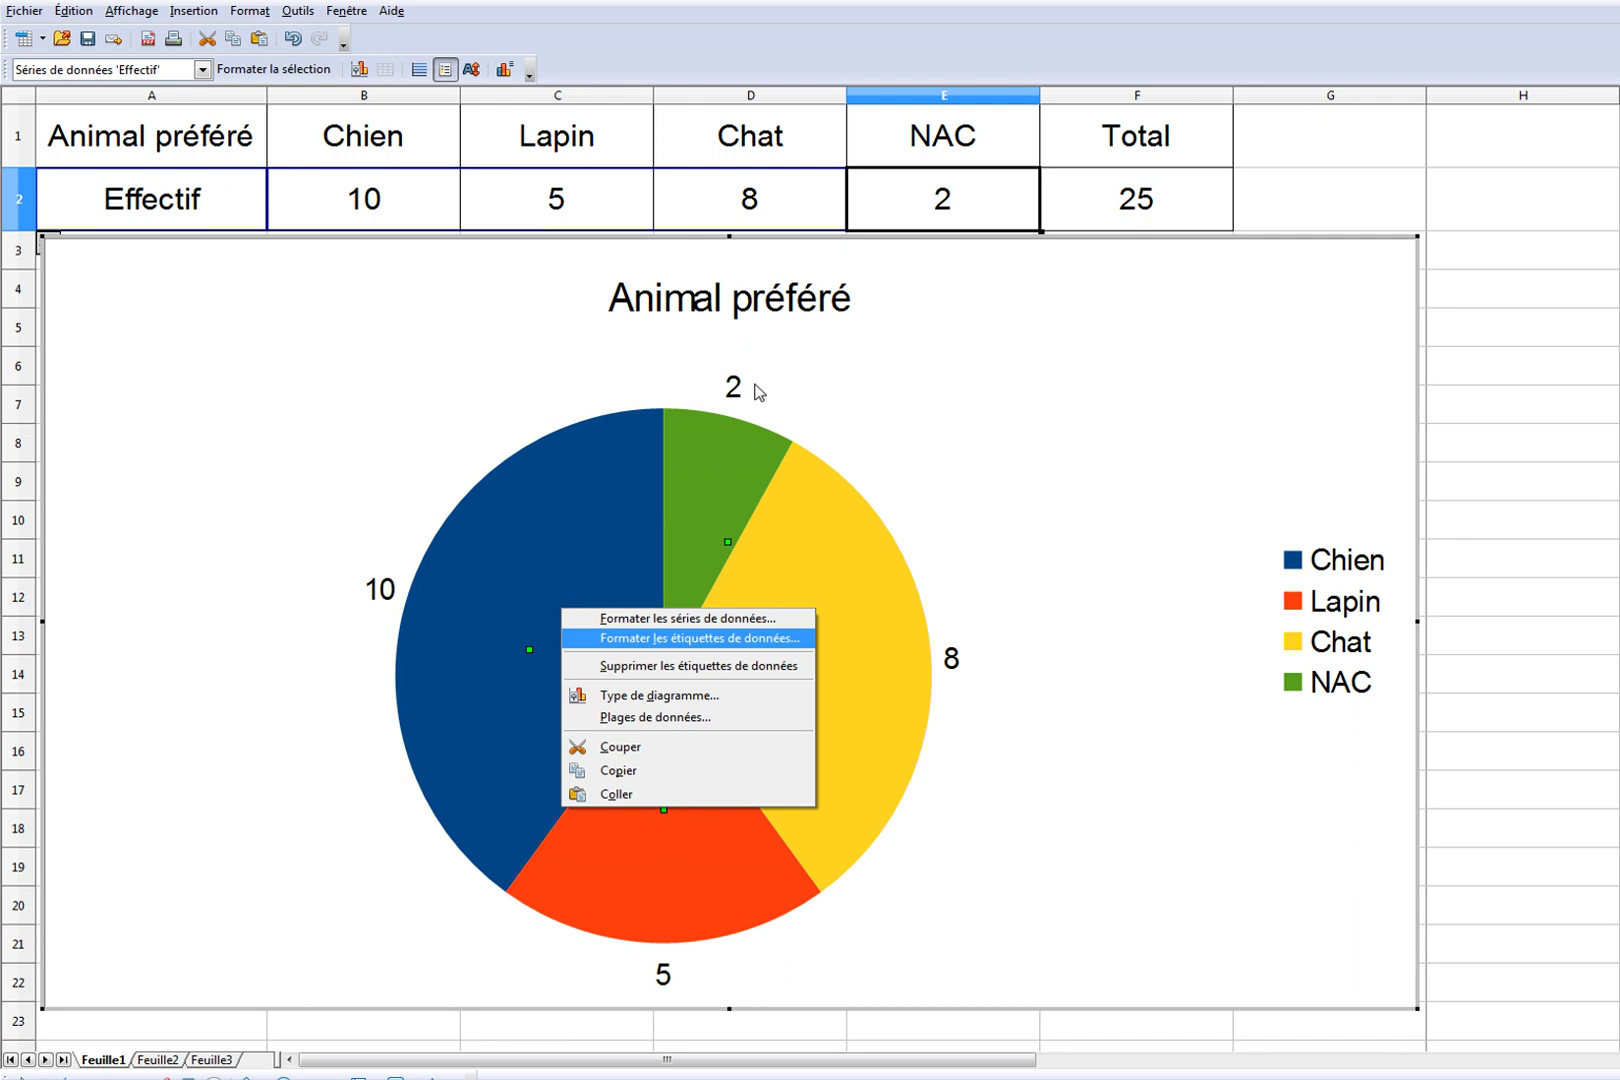
click(642, 640)
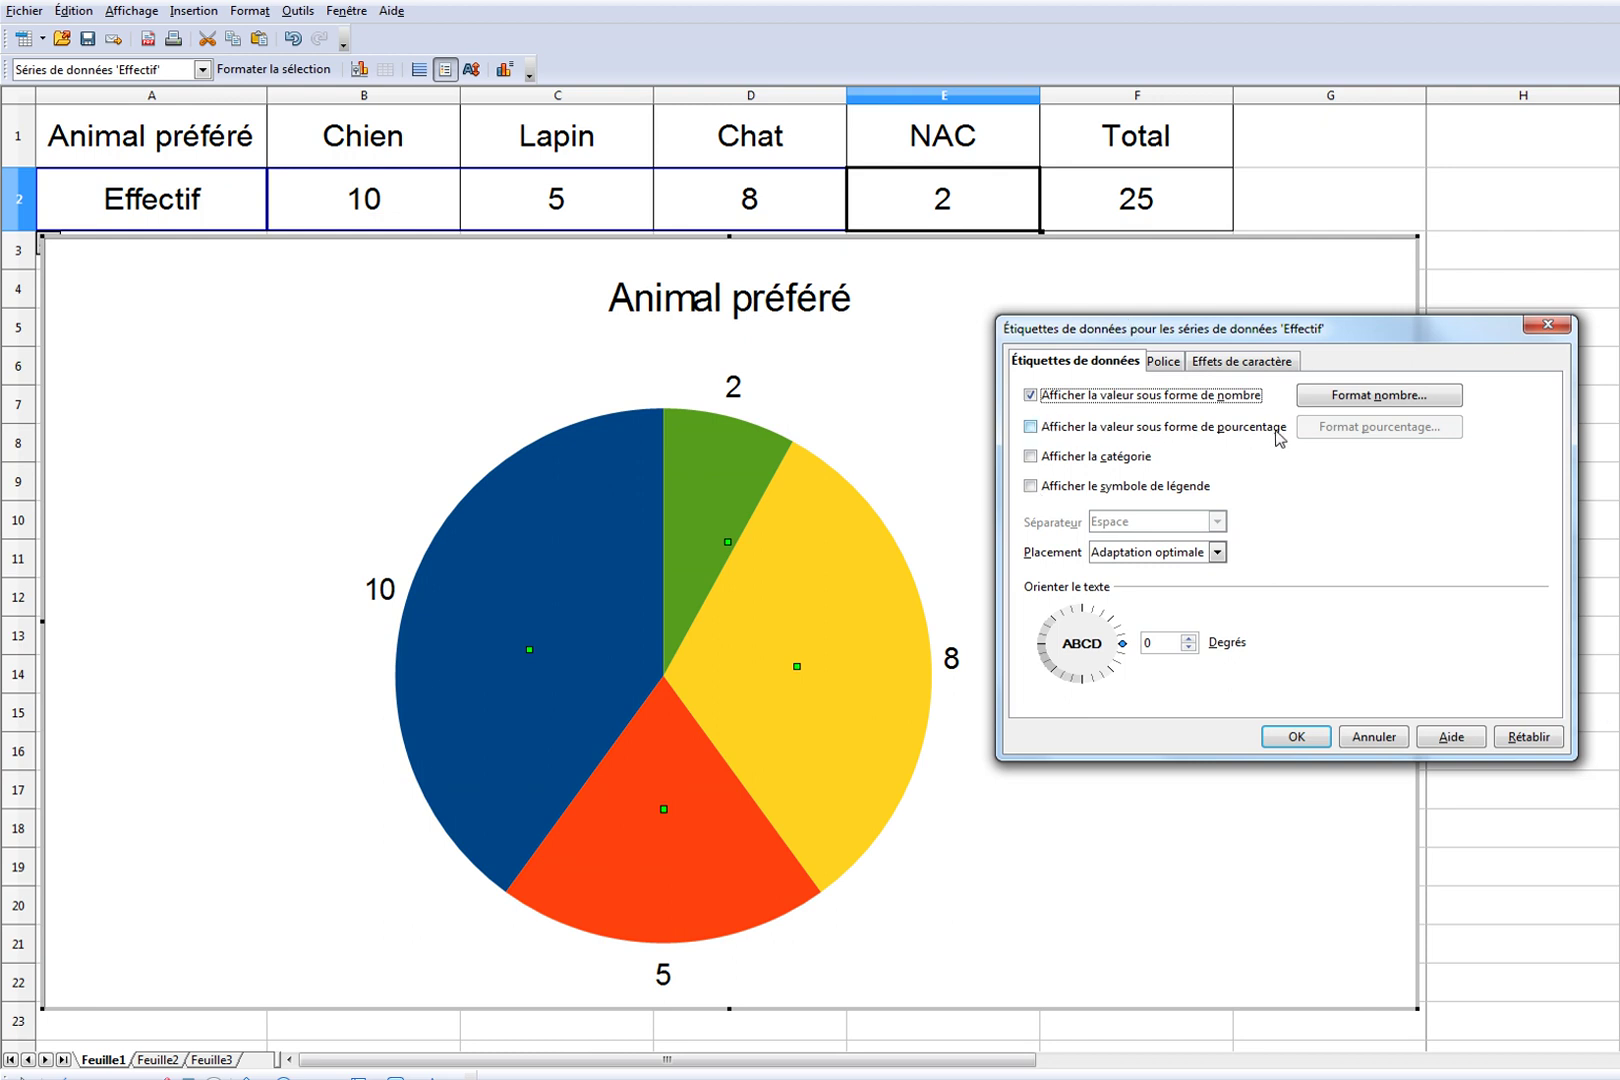
click(1030, 427)
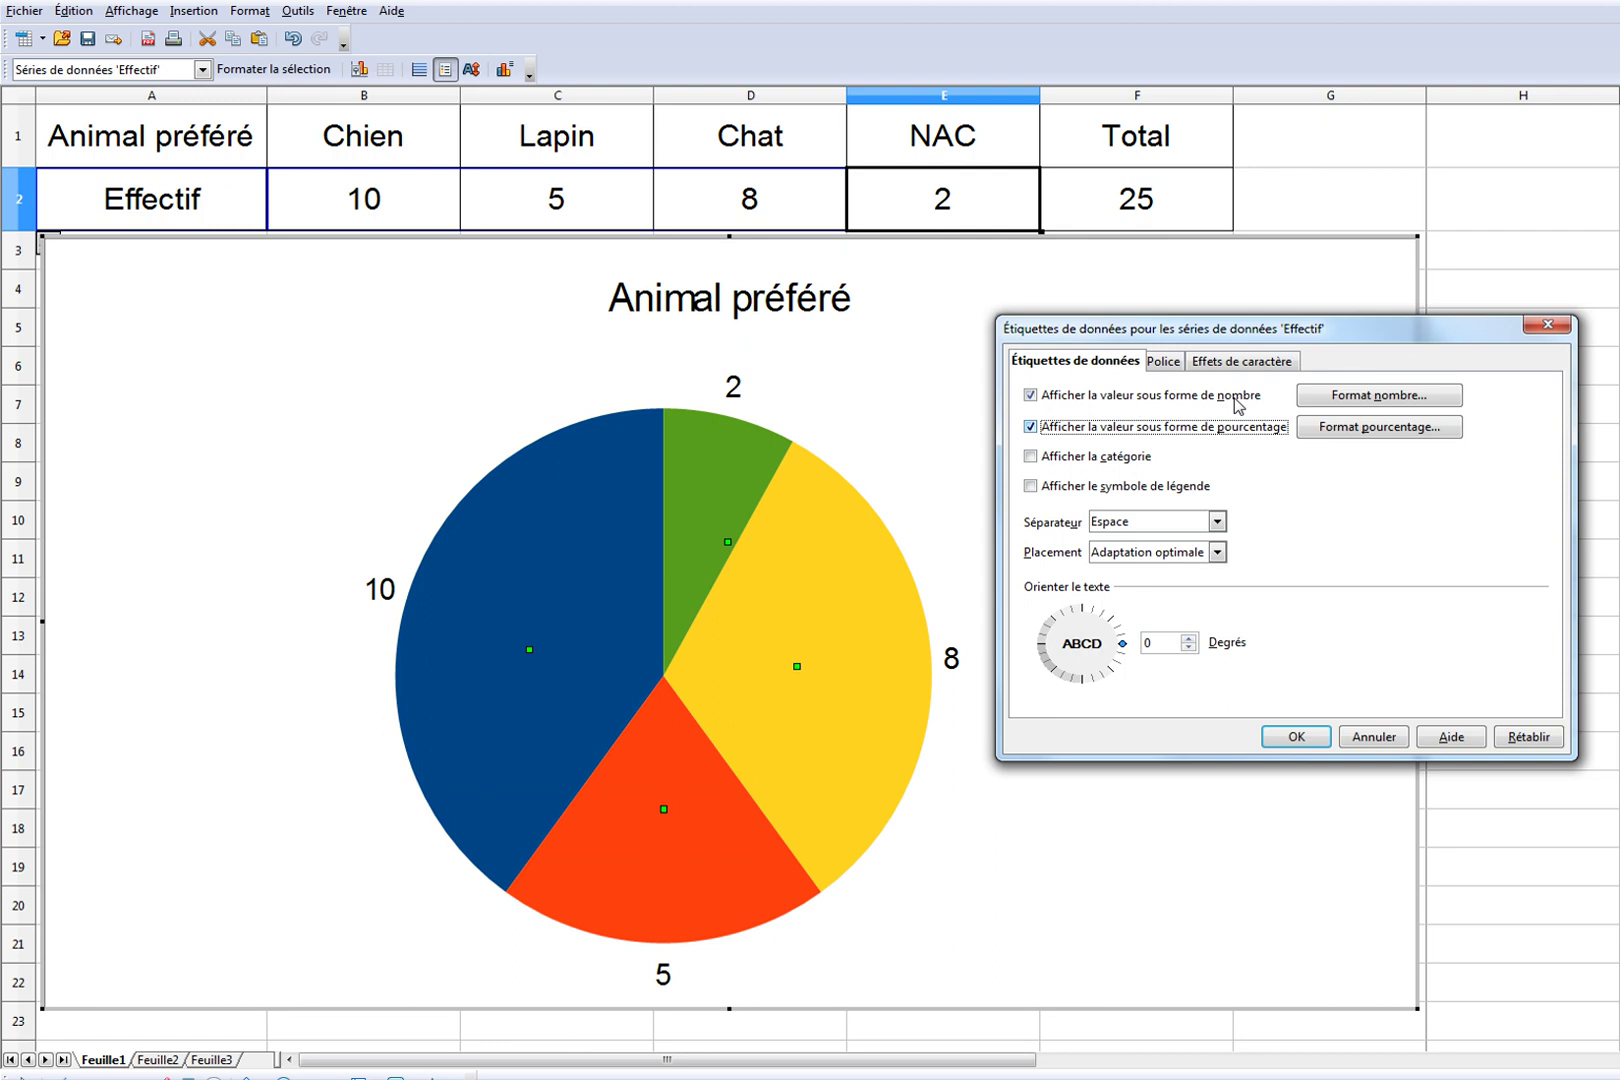
click(1296, 737)
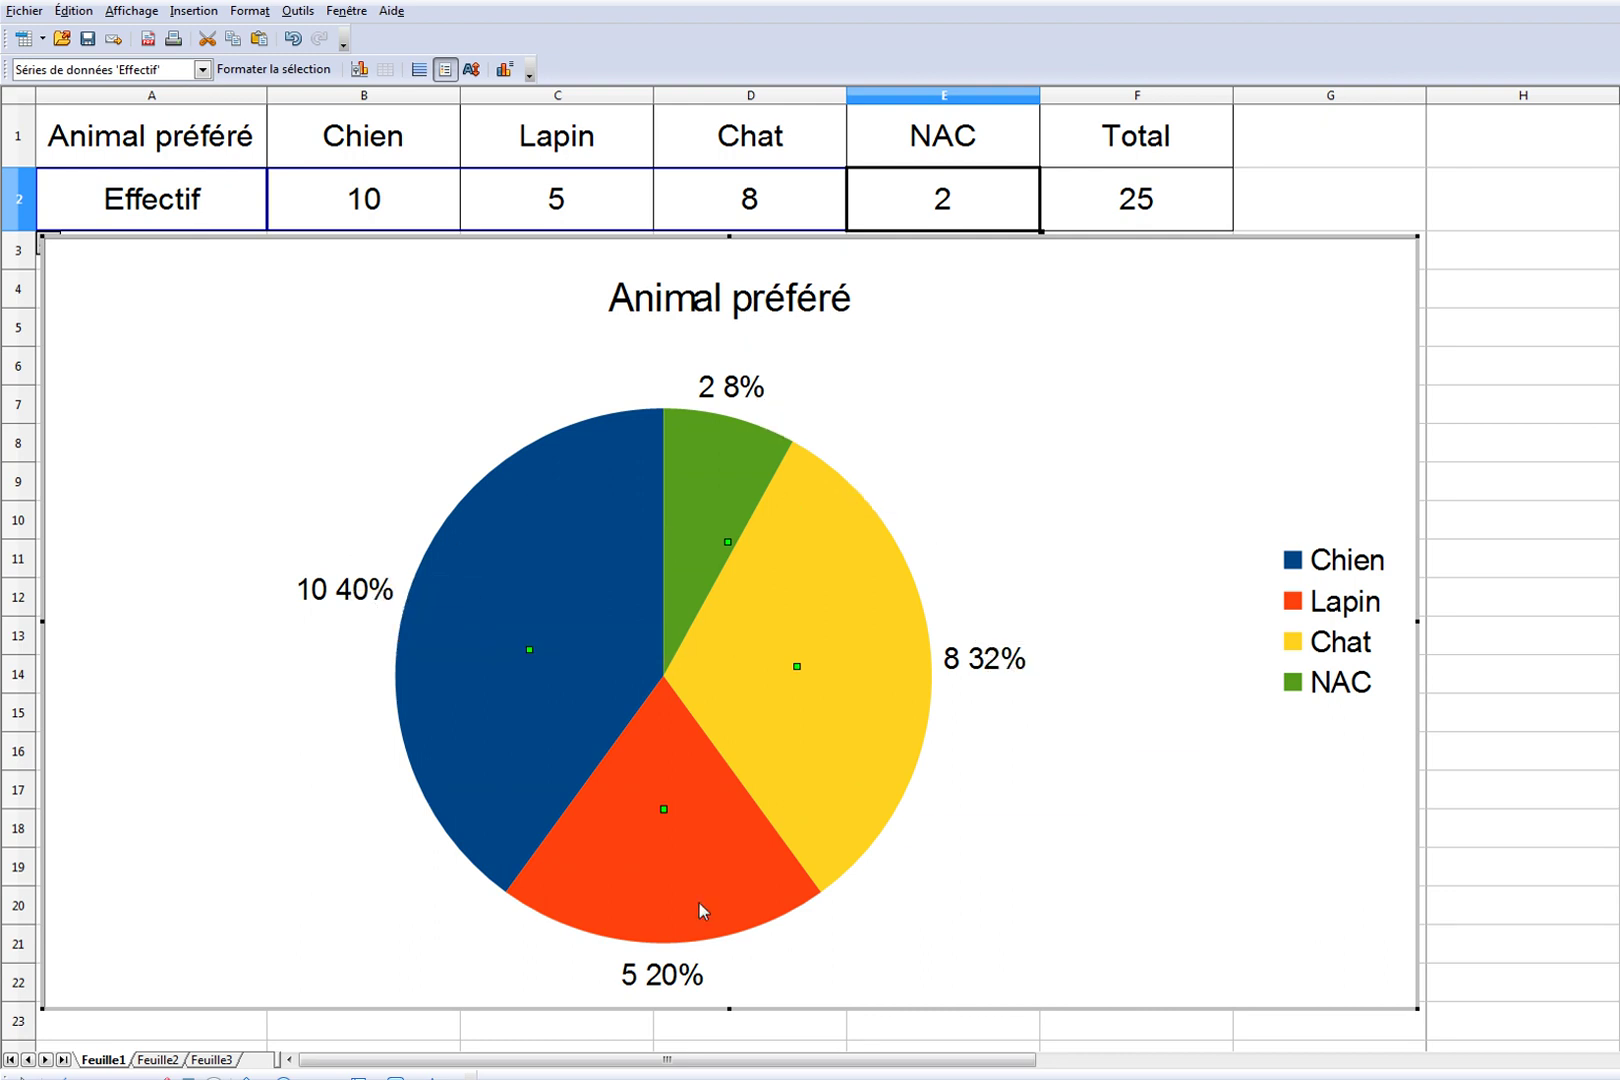
Remove the number values from the pie chart's data labels, keeping only percentages, and leave chart editing.
right_click(531, 649)
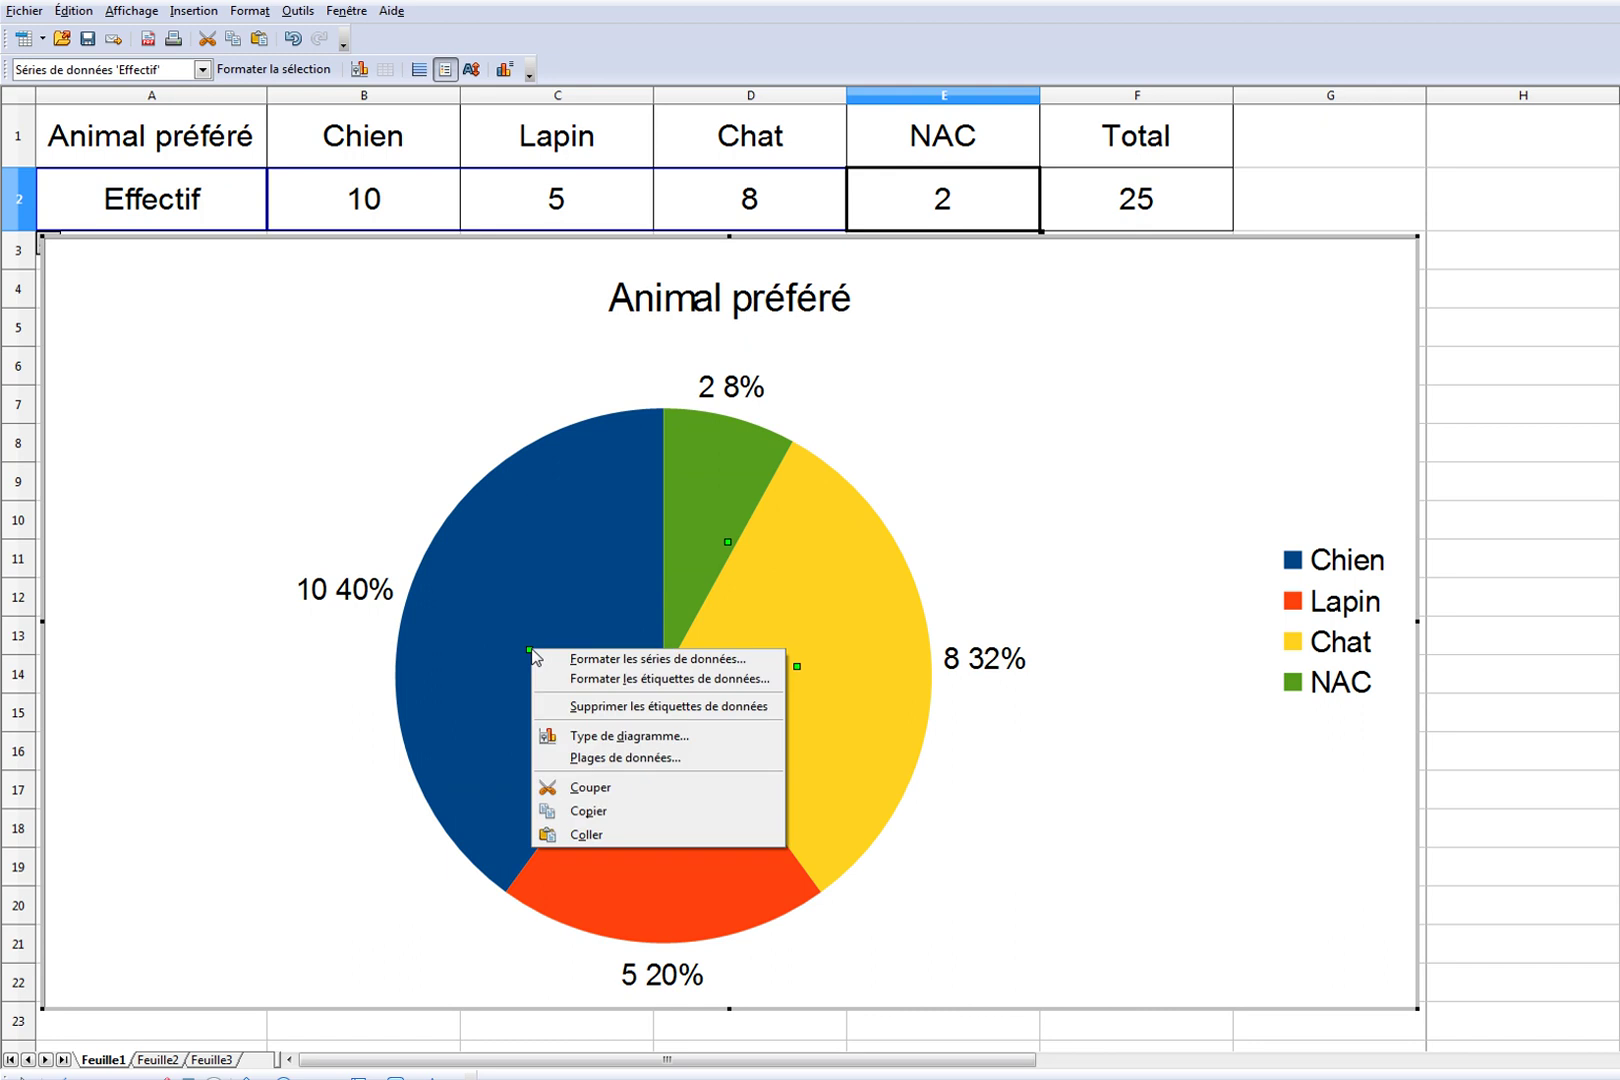
click(595, 681)
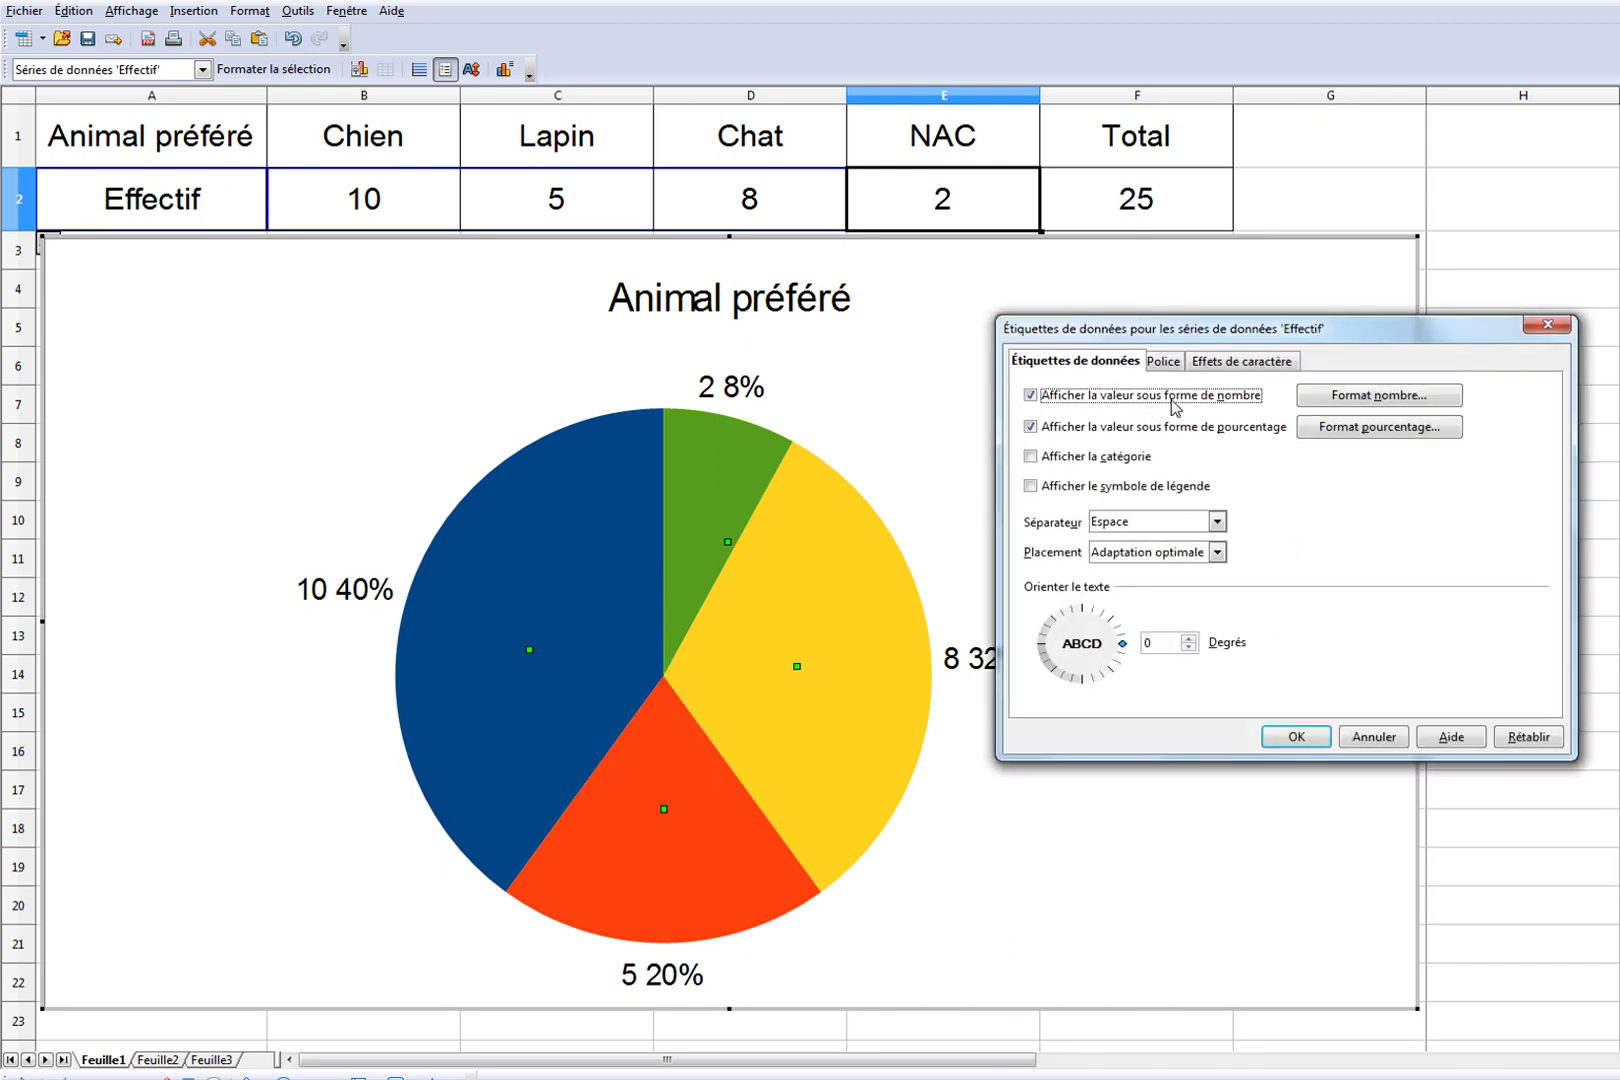
click(1031, 396)
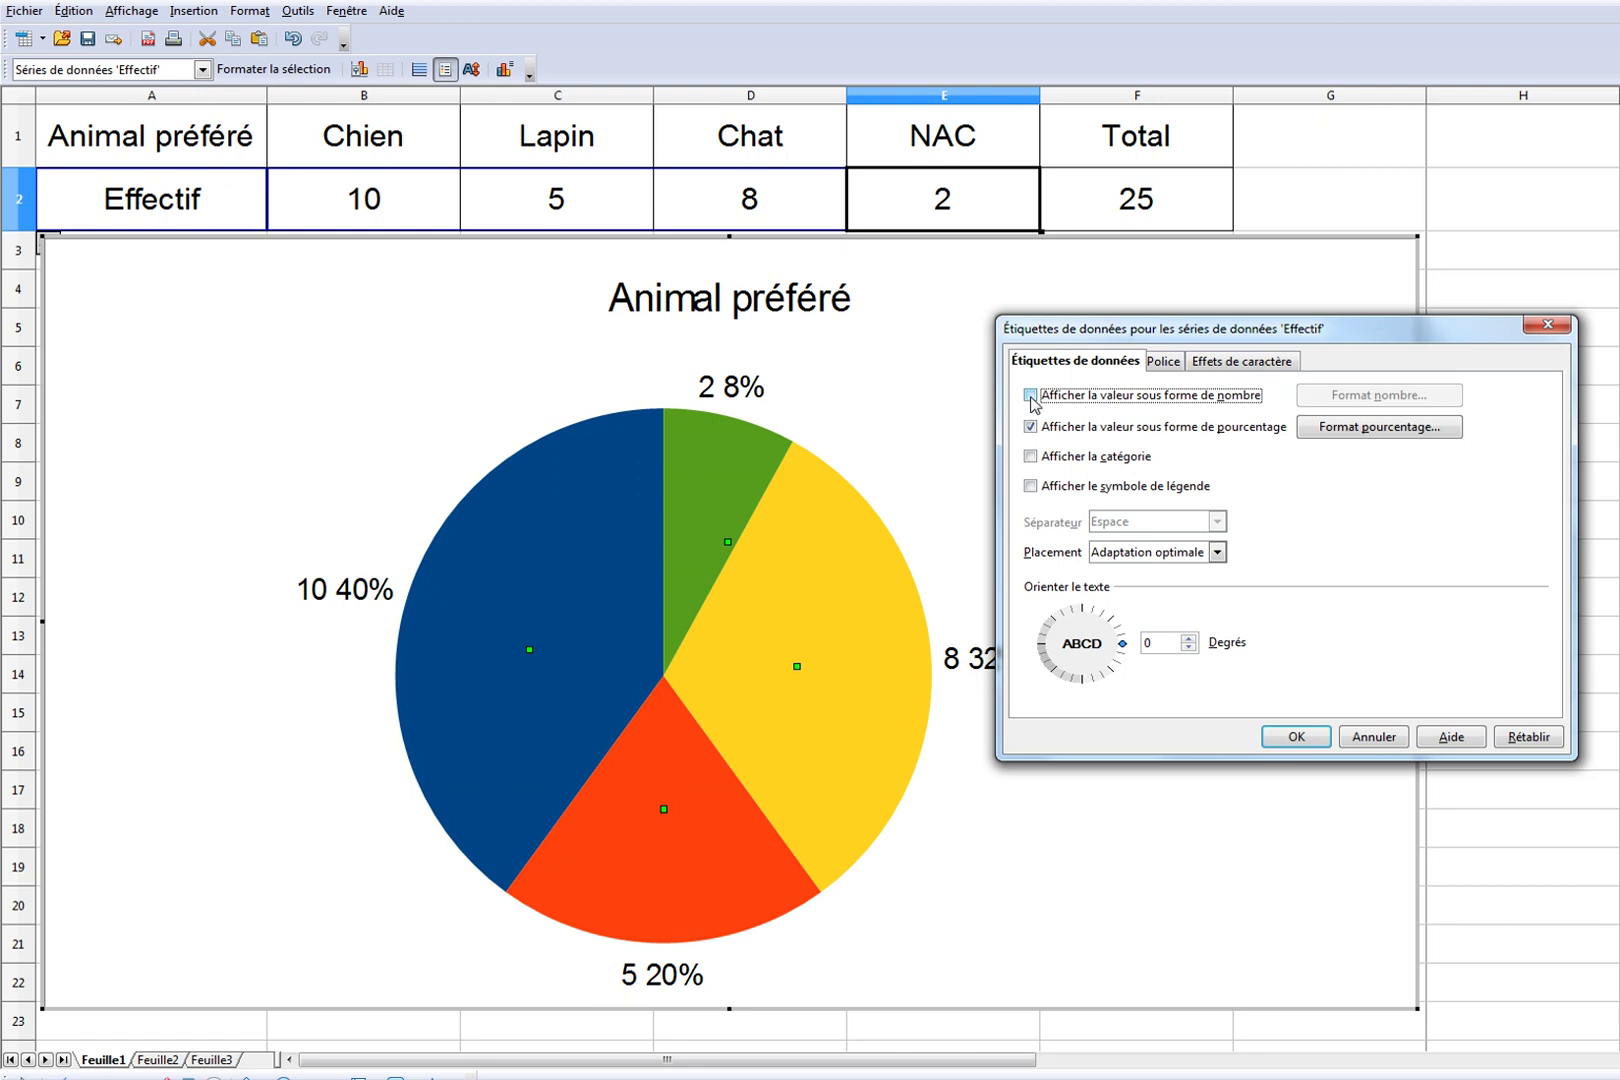
click(1297, 738)
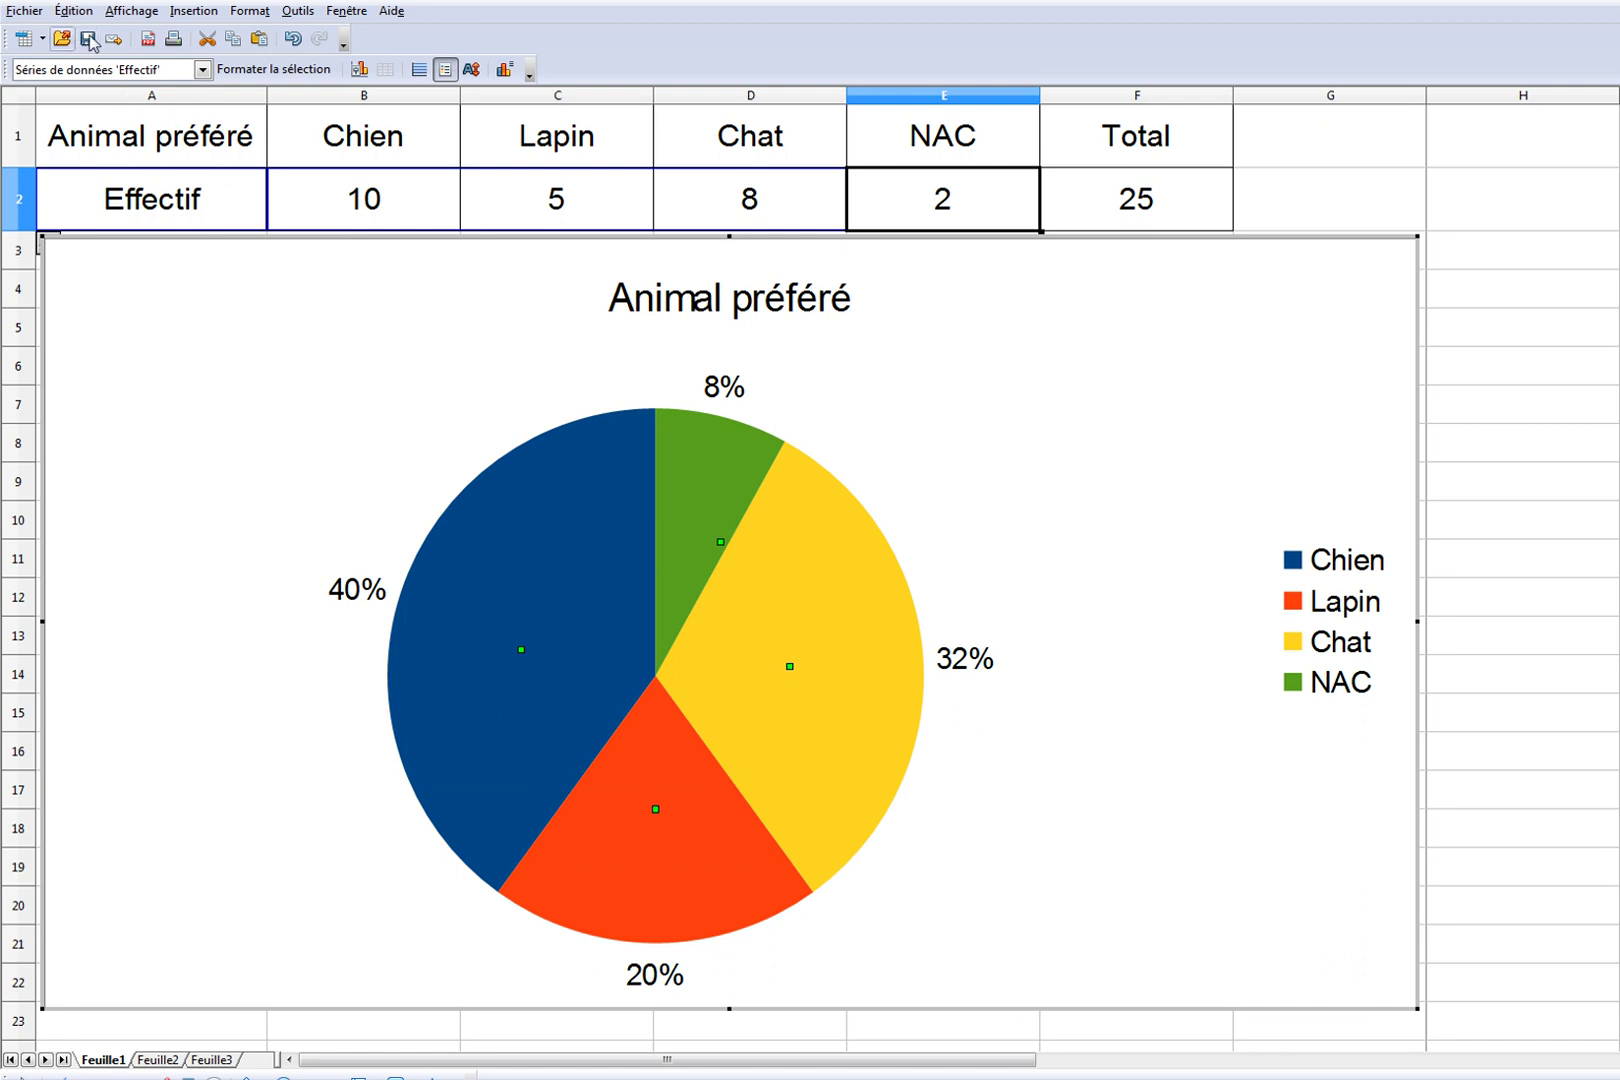
click(1330, 199)
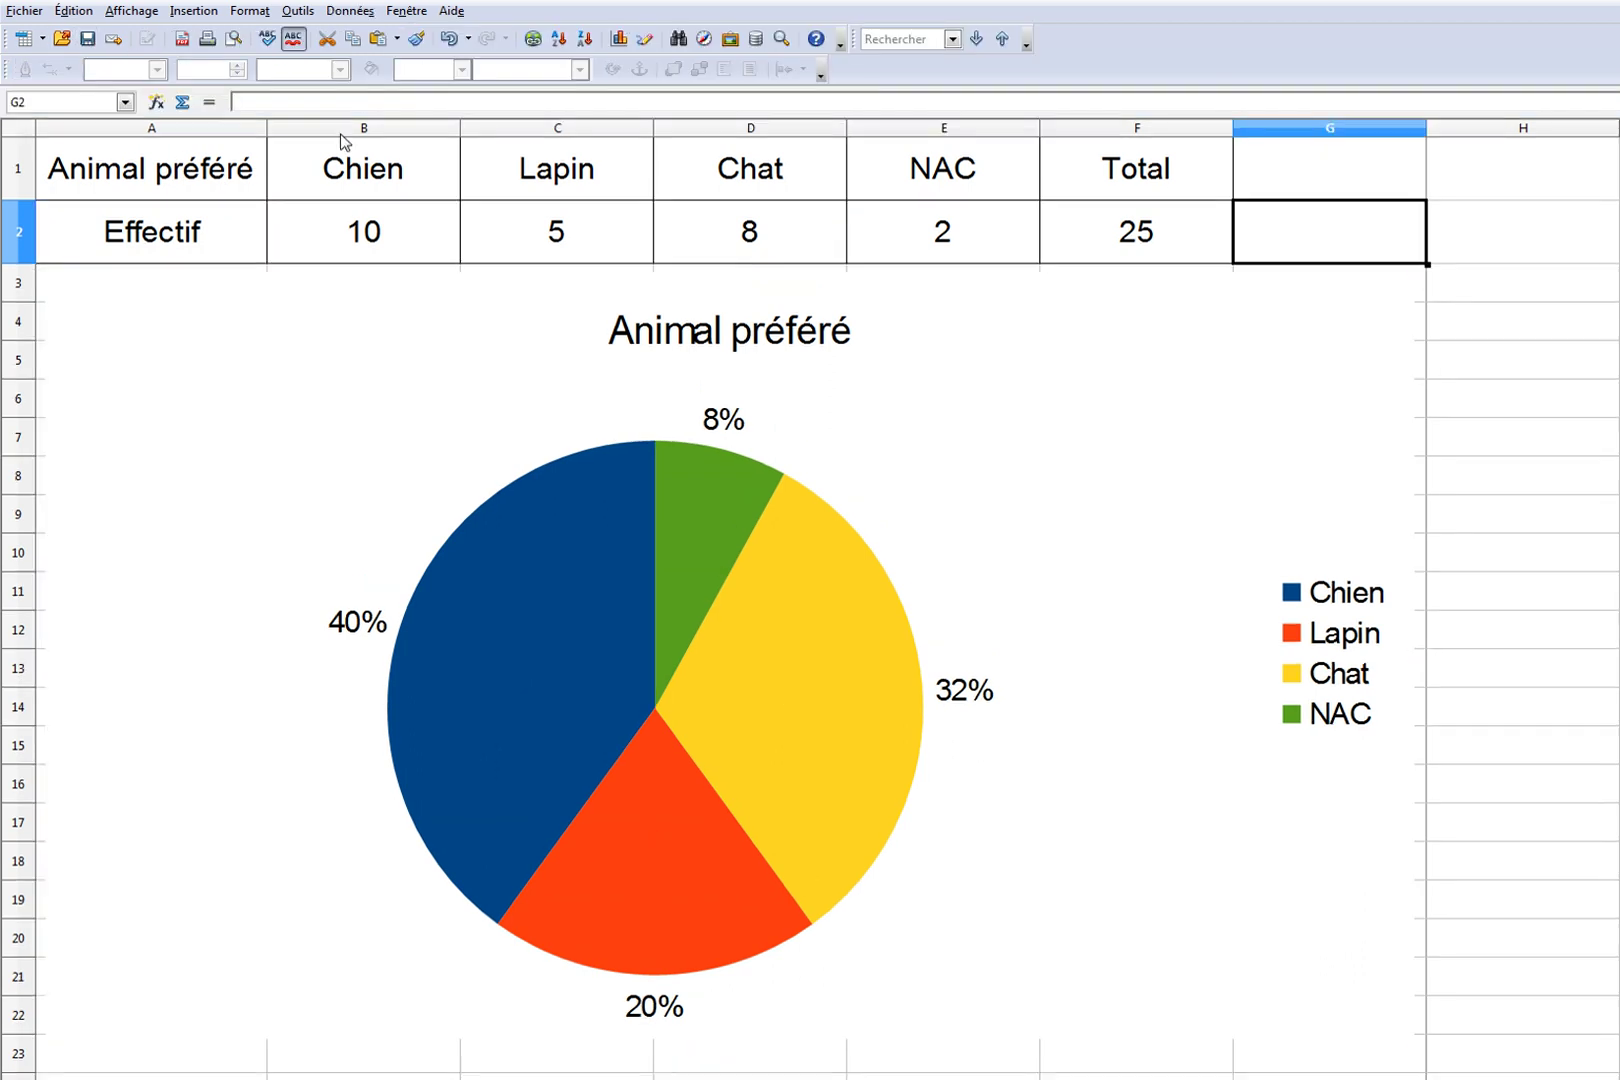
Check the pie chart page and the Feuille2 column charts in the page preview, and return to the sheet.
click(236, 40)
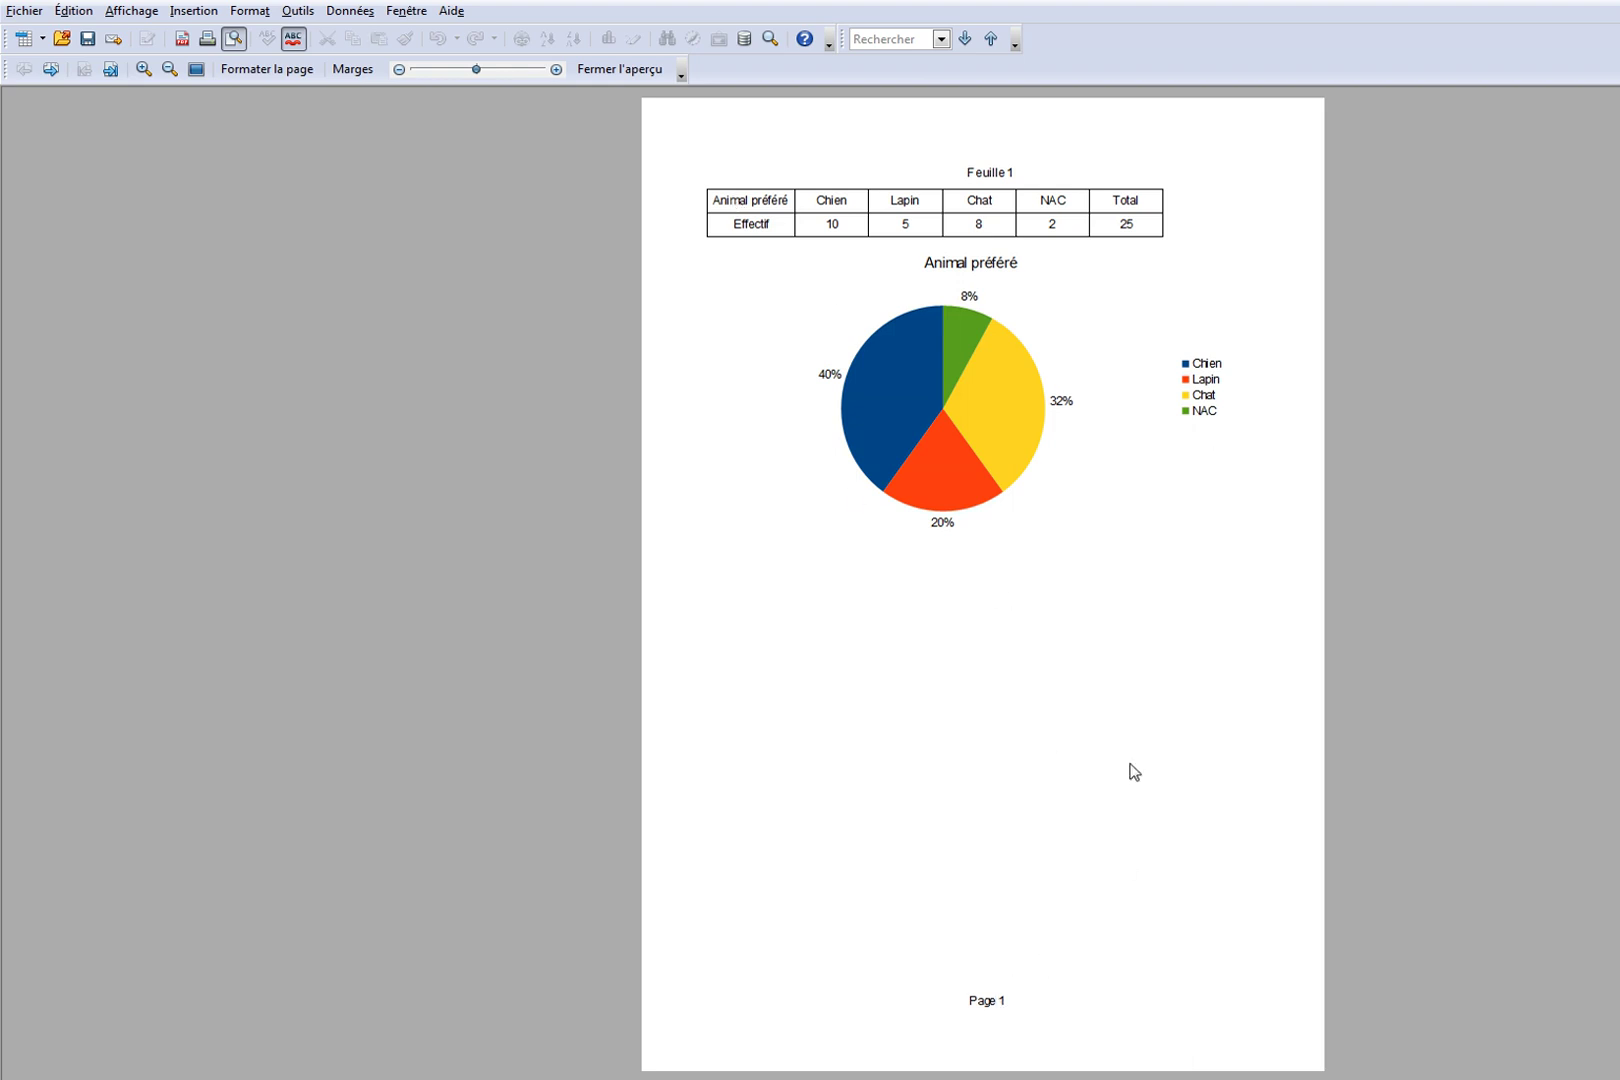
scroll(1133, 771, down, 1)
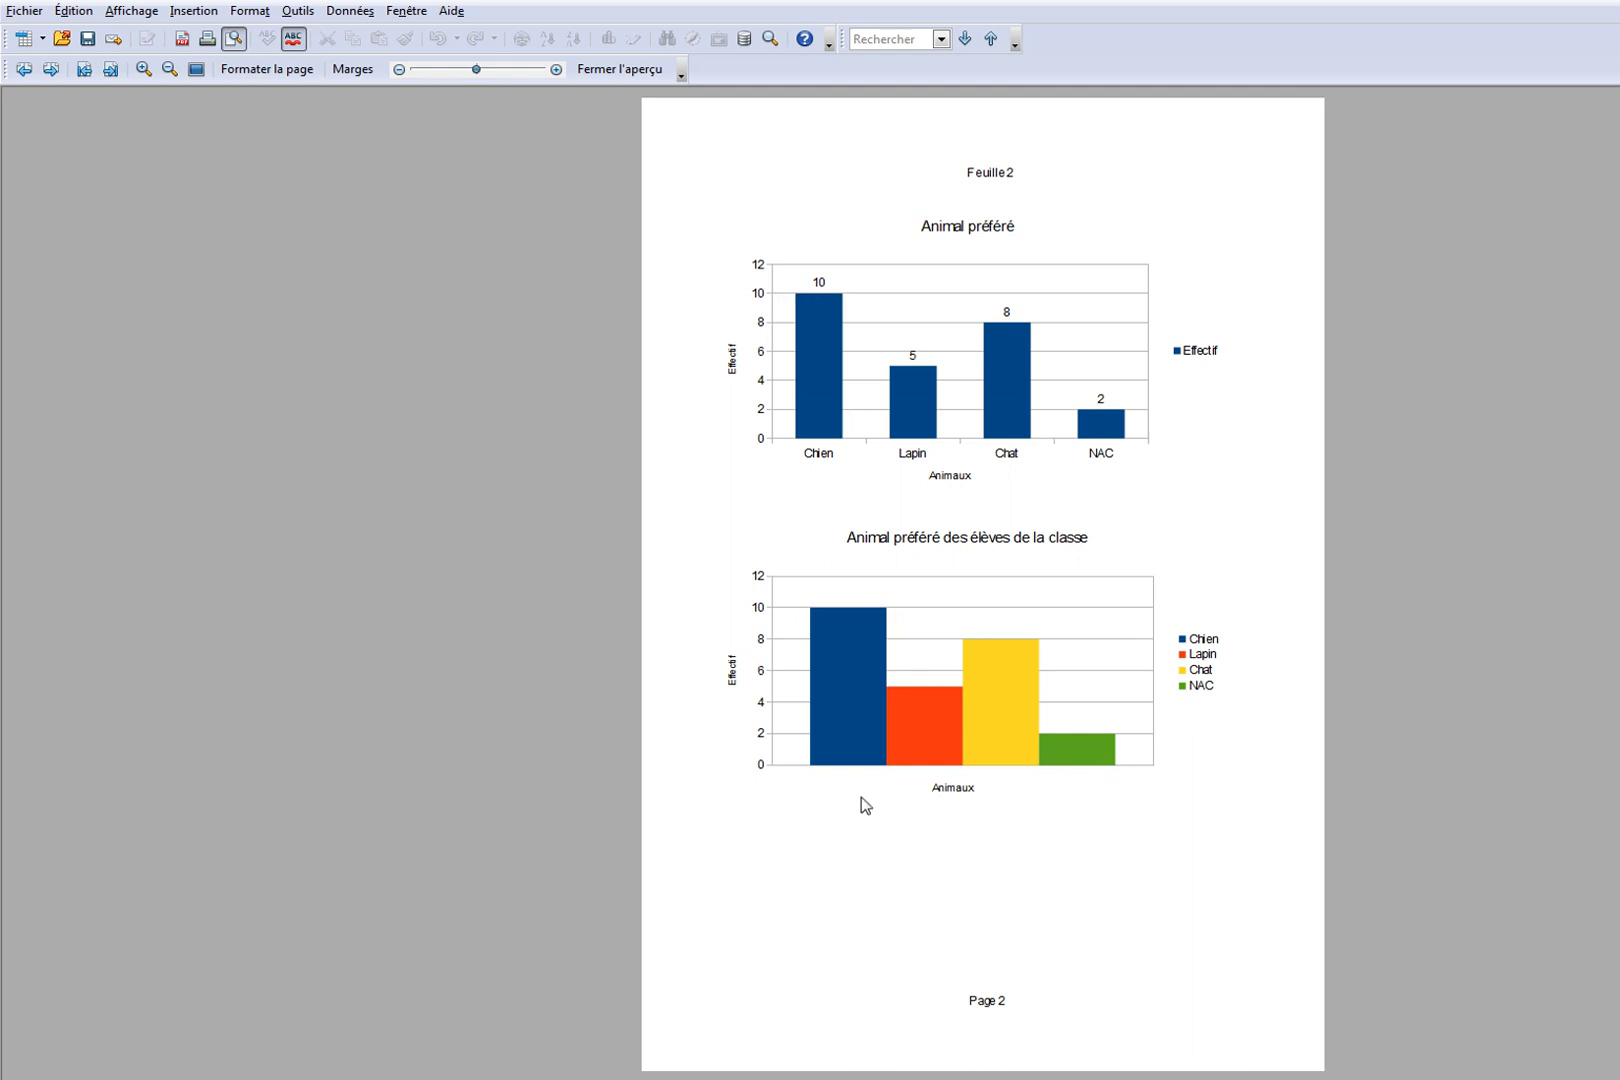
click(641, 72)
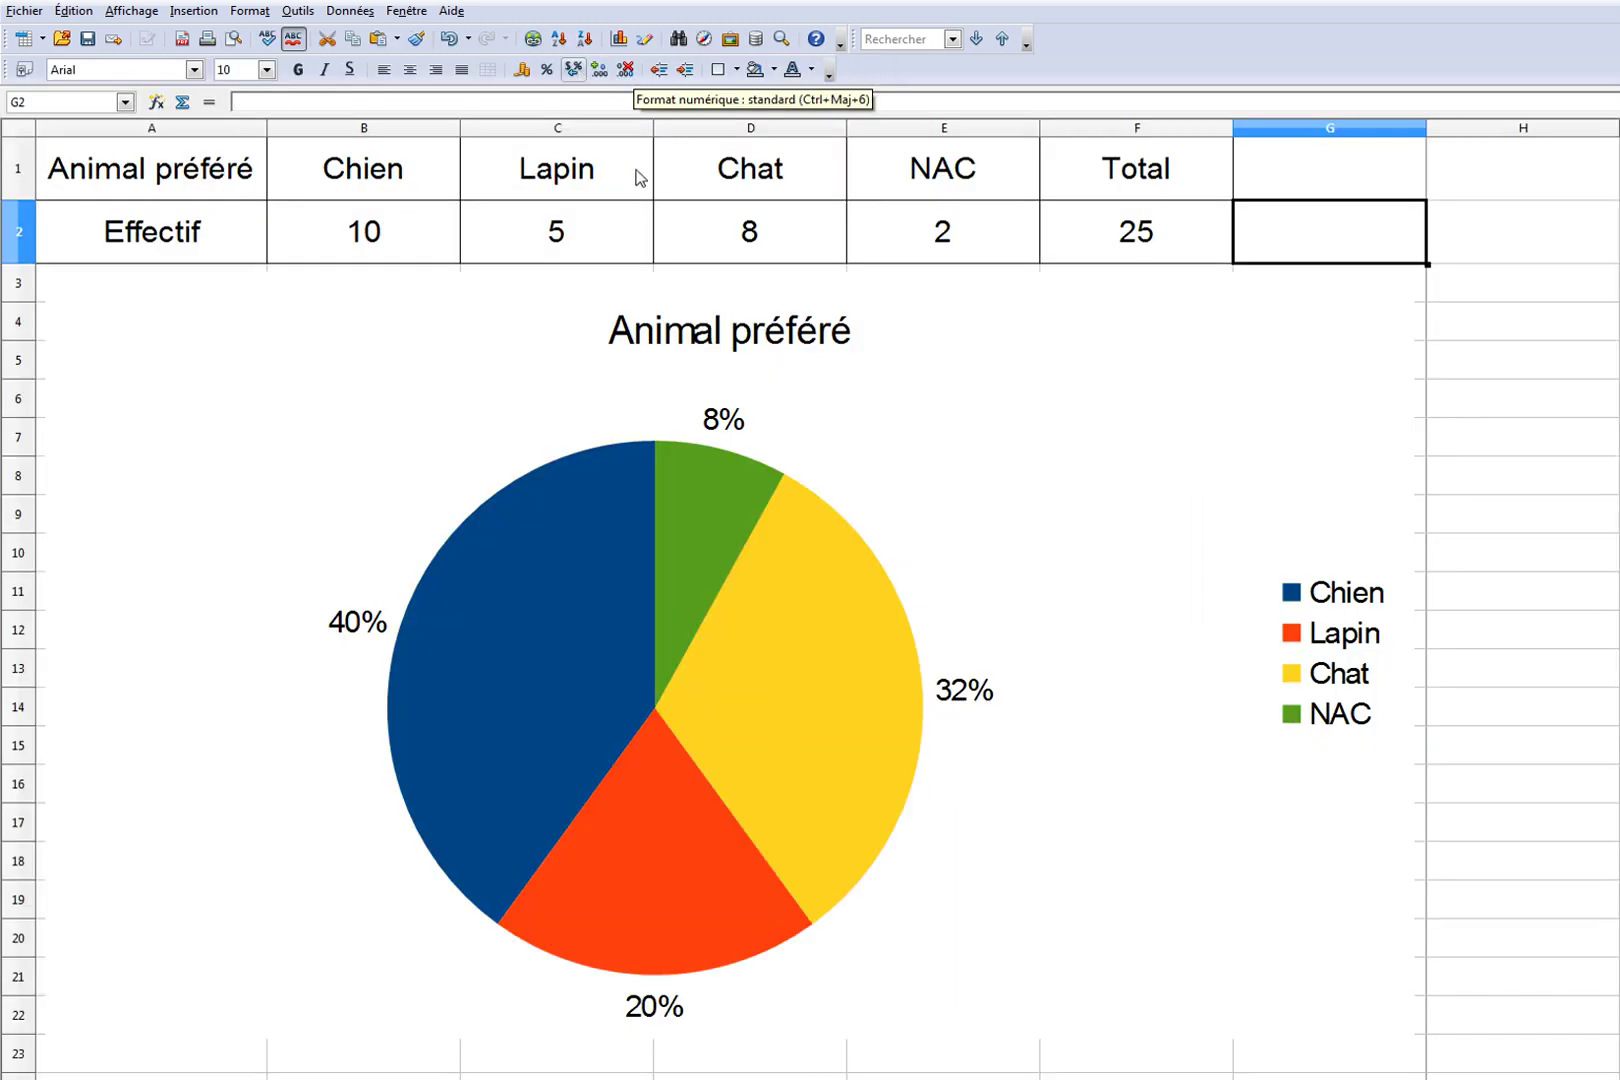